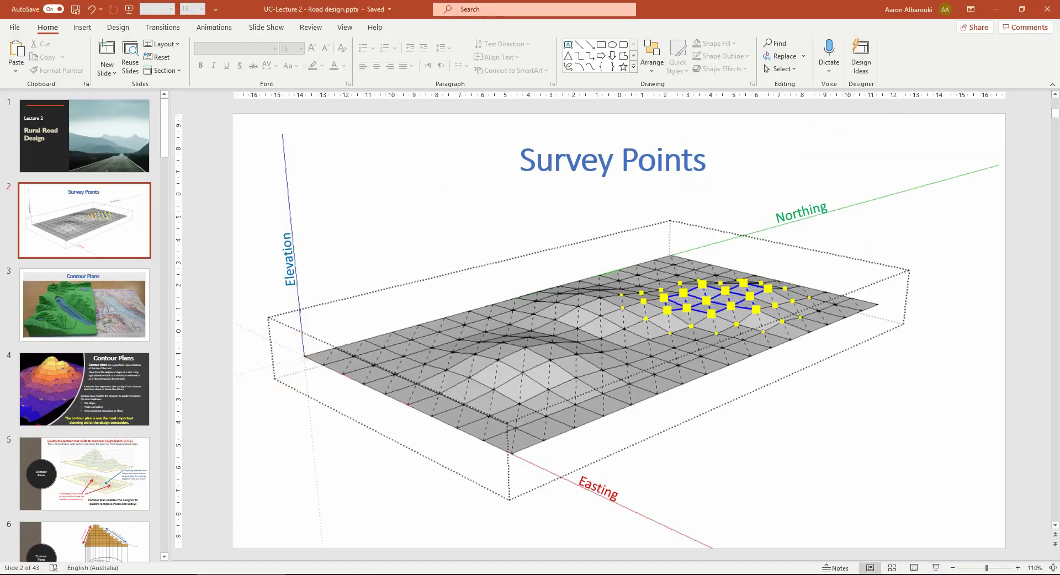
Step: Launch Civil 3D 2020 Metric
key("super")
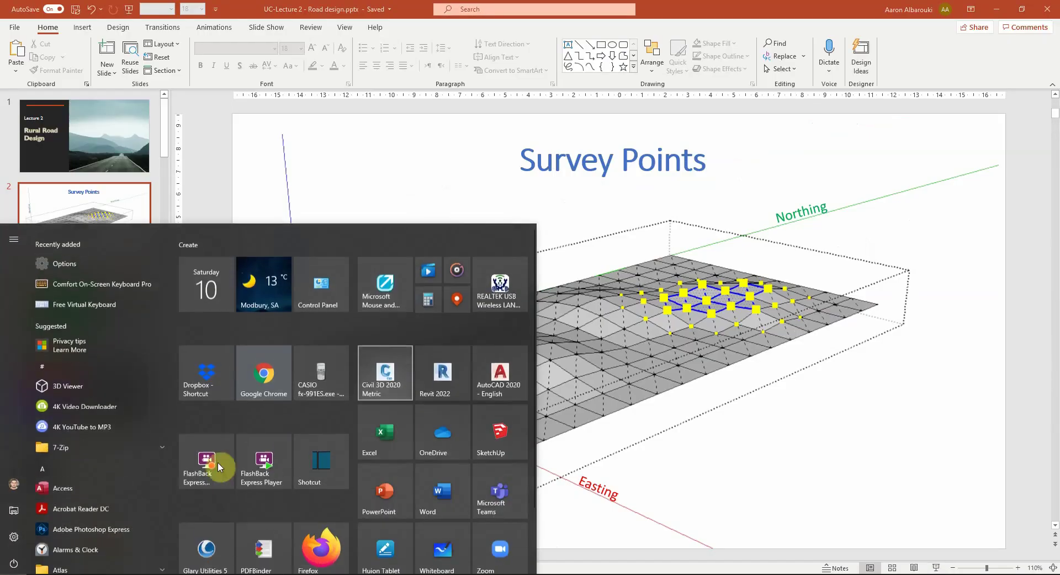
left_click(436, 364)
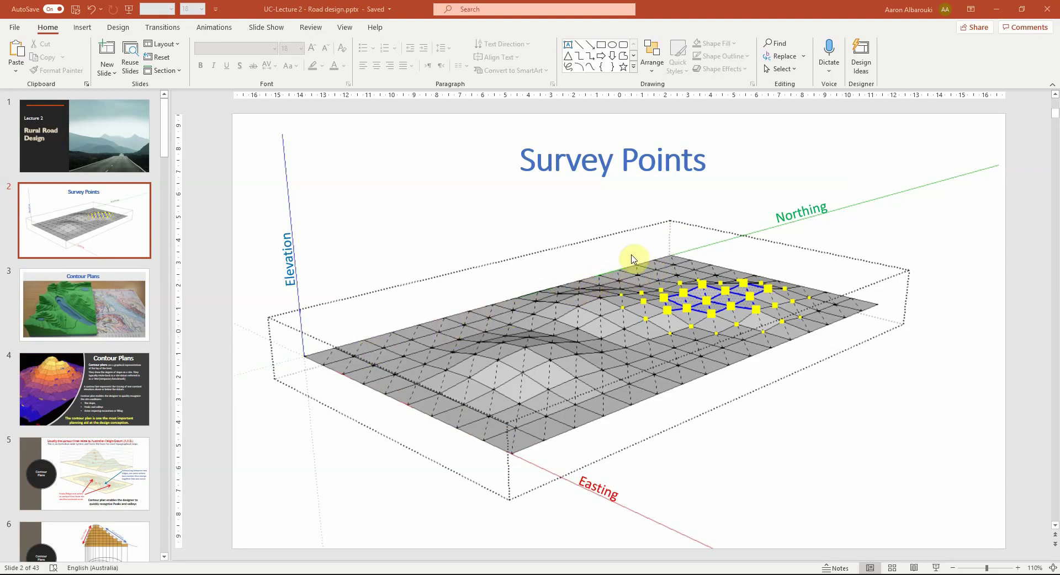
Step: Switch to Chrome and open the section "Tutorial 2: Rural Road Design, Section 1: Surfaces" of the UC-Civil Drafting course
key("alt+Tab")
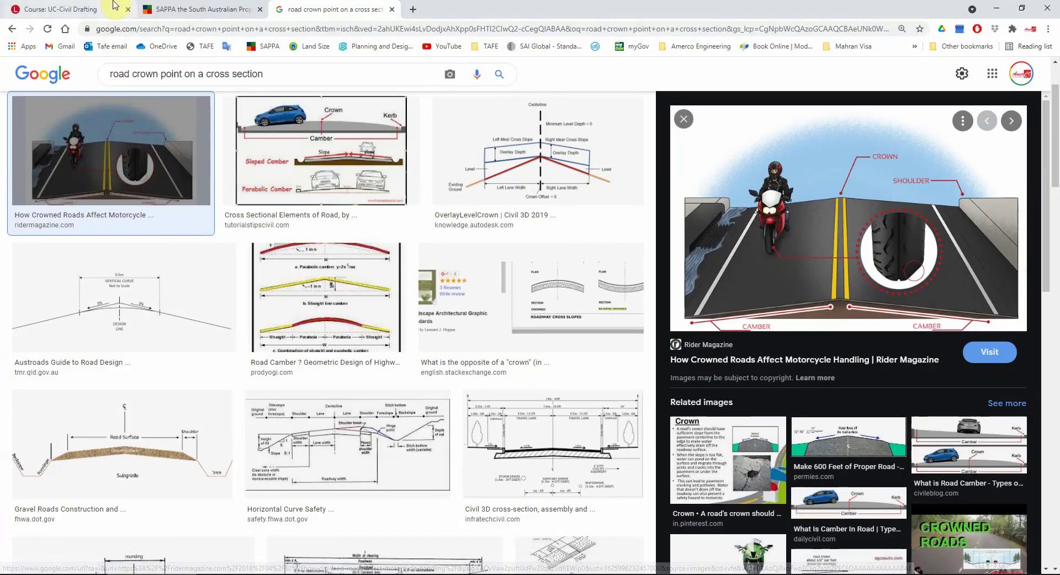
left_click(124, 6)
scroll(58, 330, "down", 1)
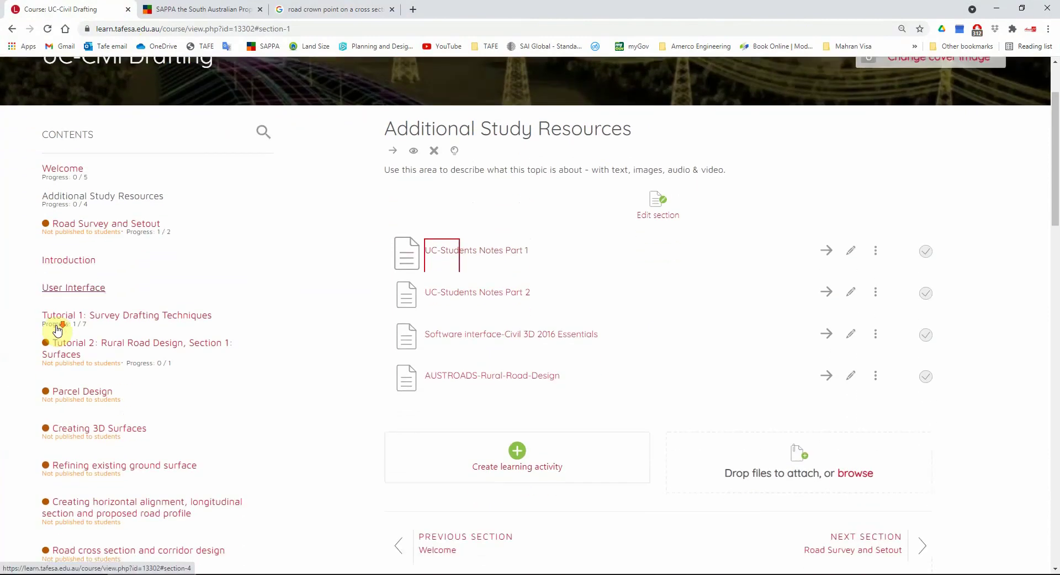
left_click(57, 307)
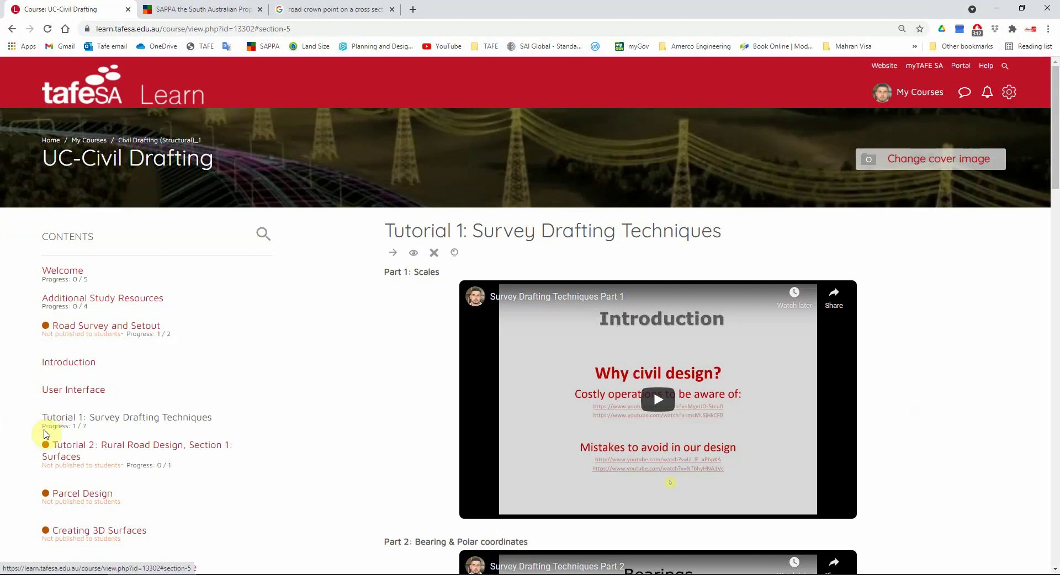
left_click(105, 446)
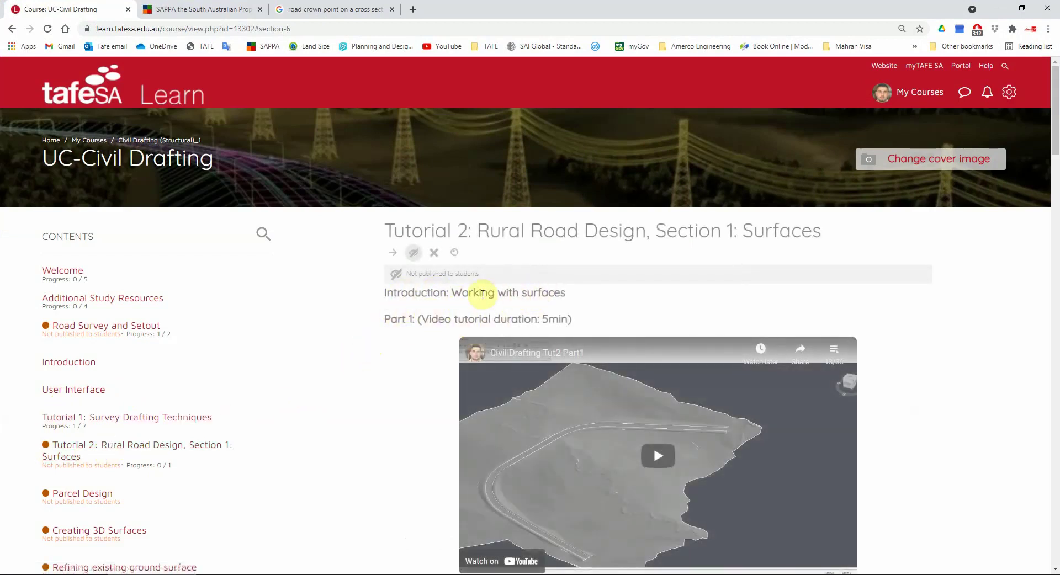
Step: Look through the Tutorial 2 section's video parts and find its attached DETAIL SURVEY file
scroll(557, 293, "down", 3)
scroll(544, 283, "down", 20)
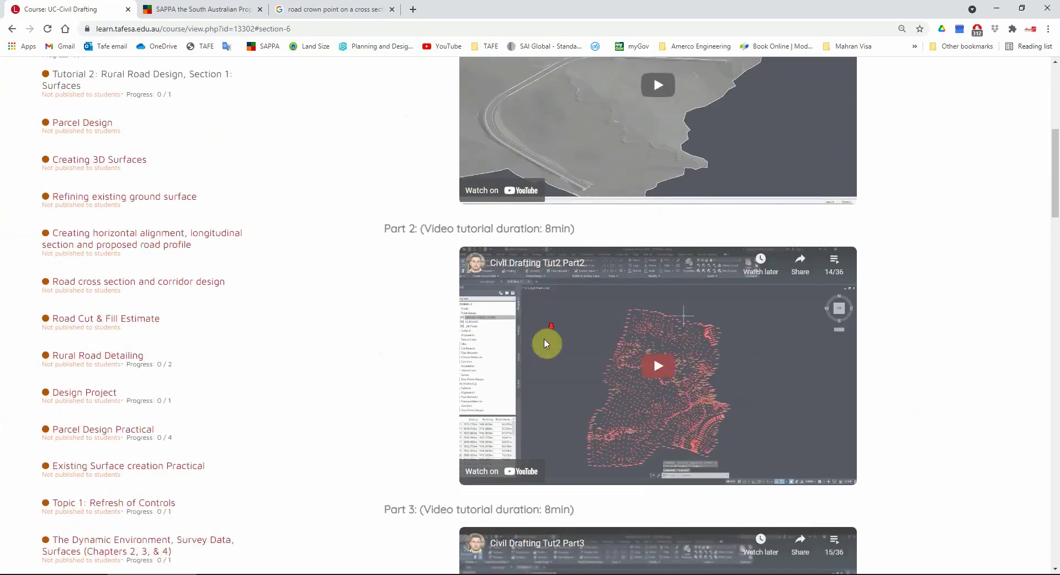
scroll(562, 258, "down", 9)
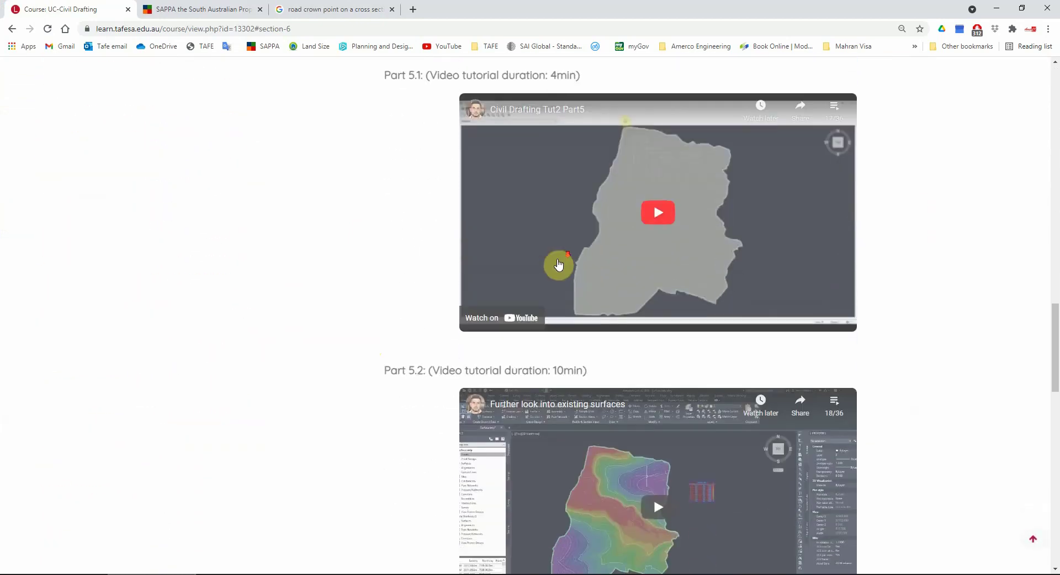
scroll(558, 265, "up", 12)
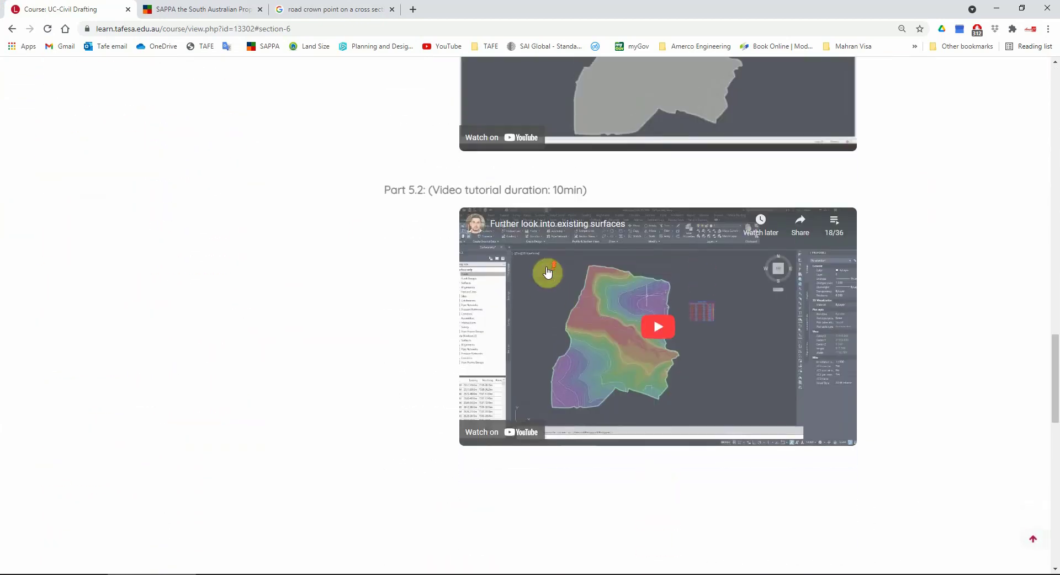
scroll(625, 302, "up", 14)
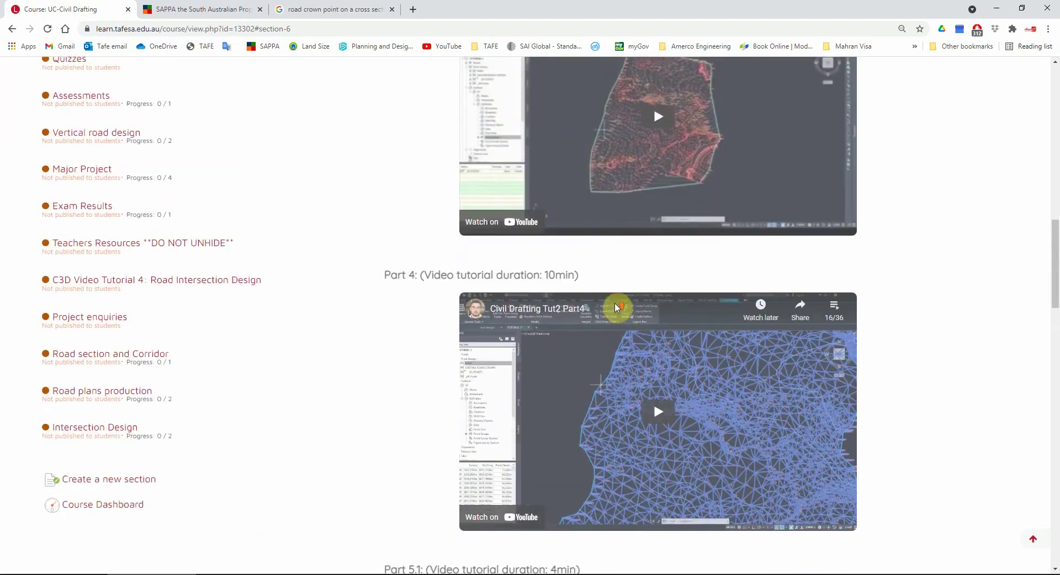
scroll(586, 330, "up", 4)
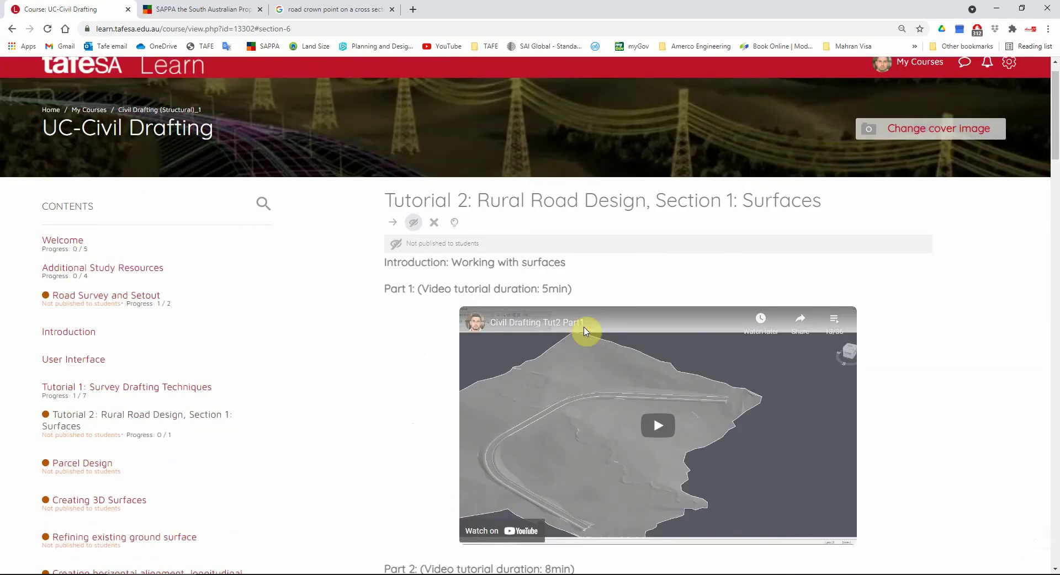
scroll(452, 293, "down", 20)
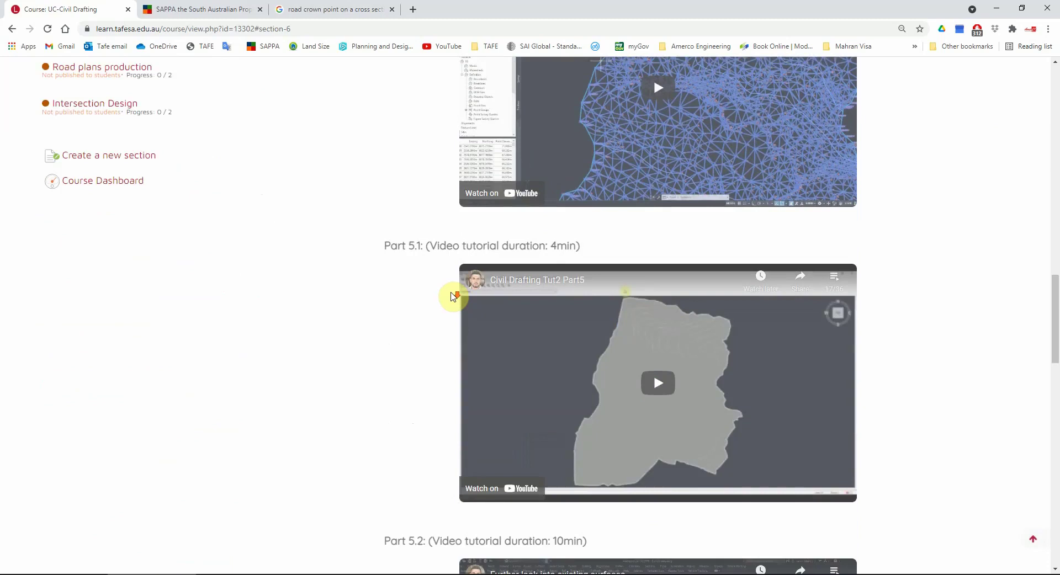
scroll(452, 296, "down", 6)
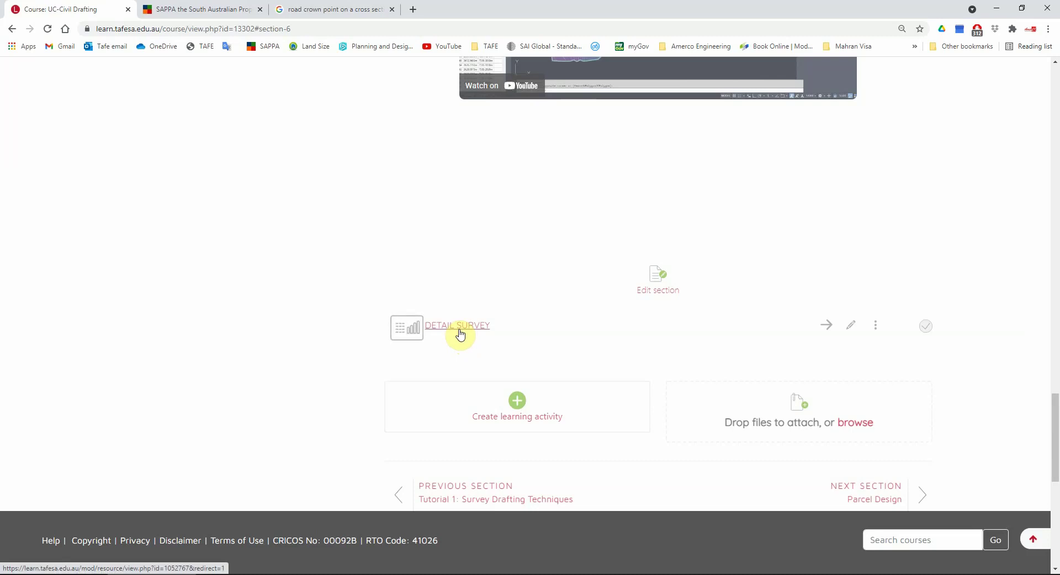
scroll(461, 331, "up", 20)
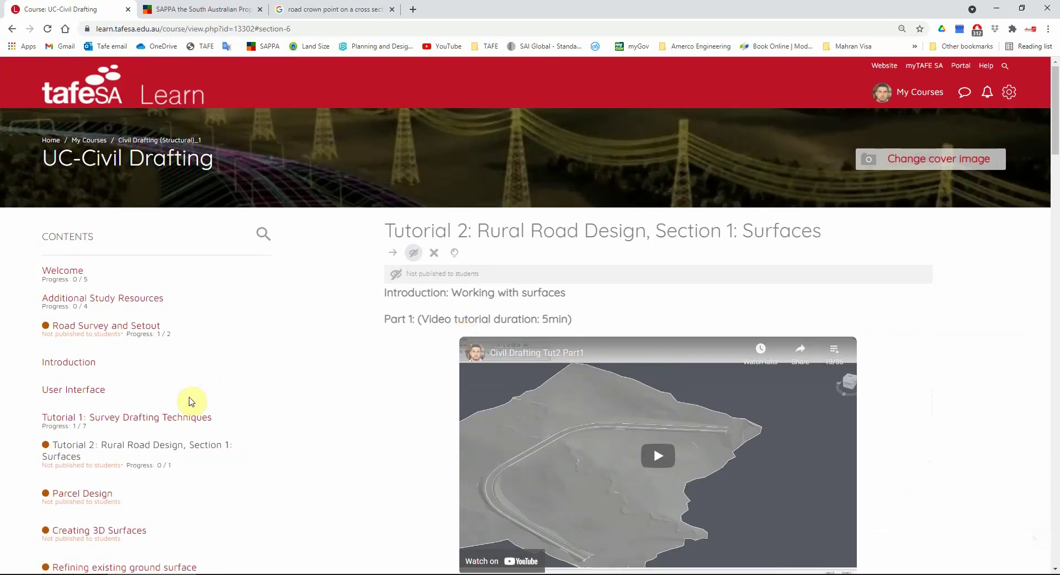
Step: Open "Tutorial 1: Survey Drafting Techniques" and look through its resources for the Survey points file
left_click(109, 417)
scroll(435, 296, "down", 10)
scroll(372, 310, "down", 10)
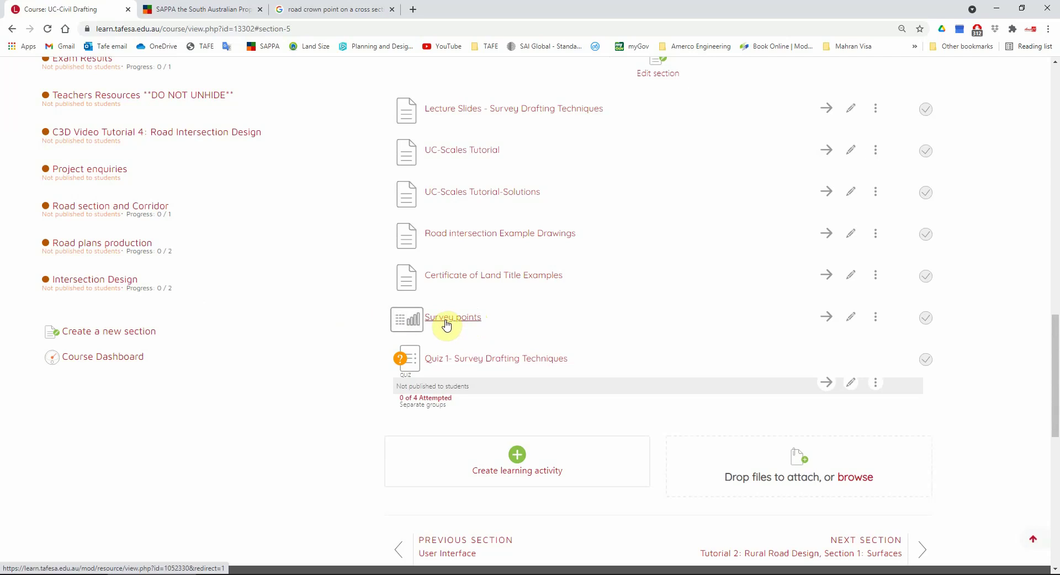
scroll(447, 323, "up", 1)
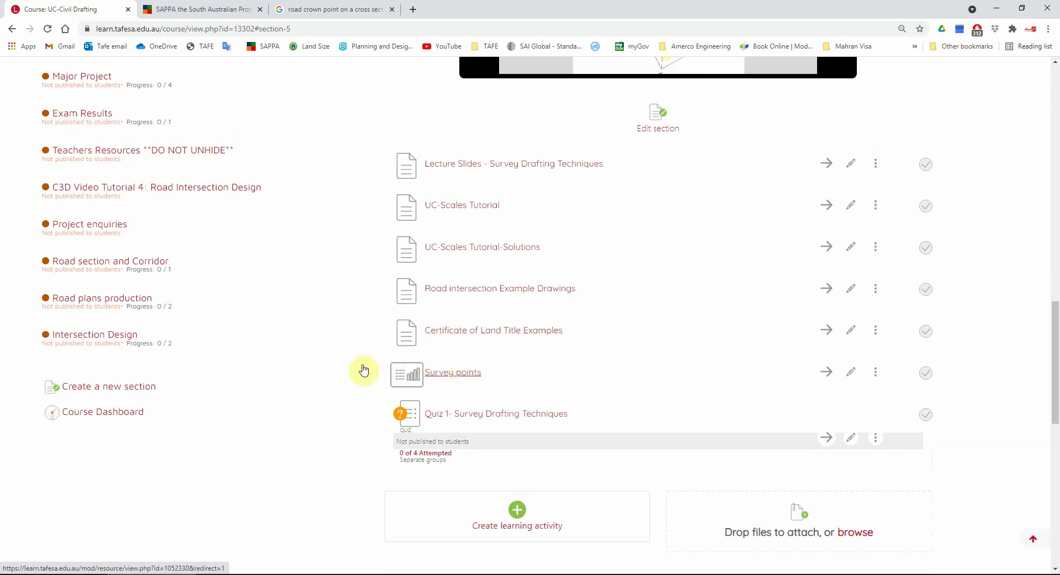
Step: Reopen the Tutorial 2: Rural Road Design section and publish it to students
scroll(238, 279, "up", 3)
scroll(92, 105, "up", 2)
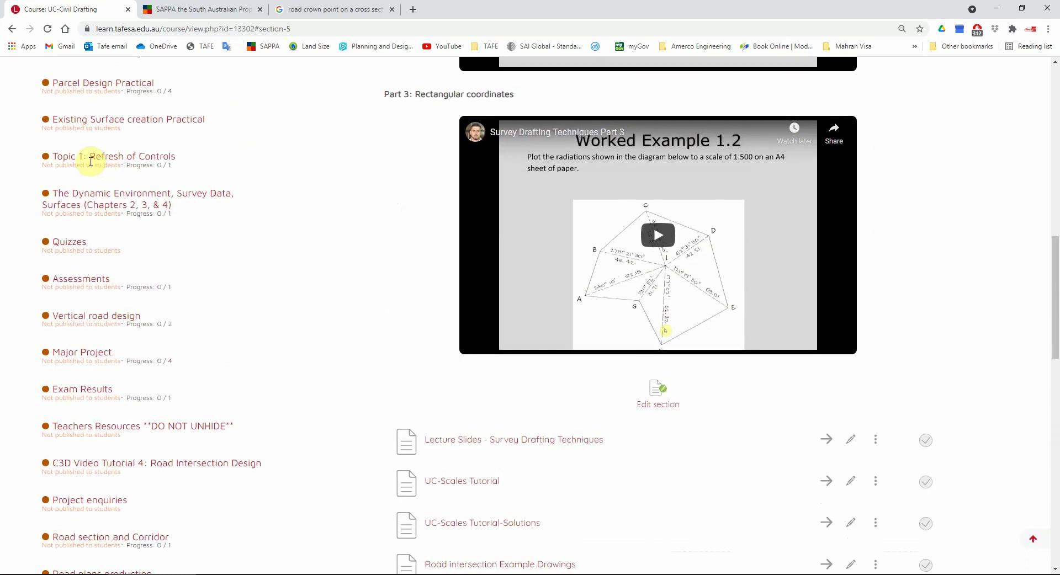
scroll(94, 166, "up", 8)
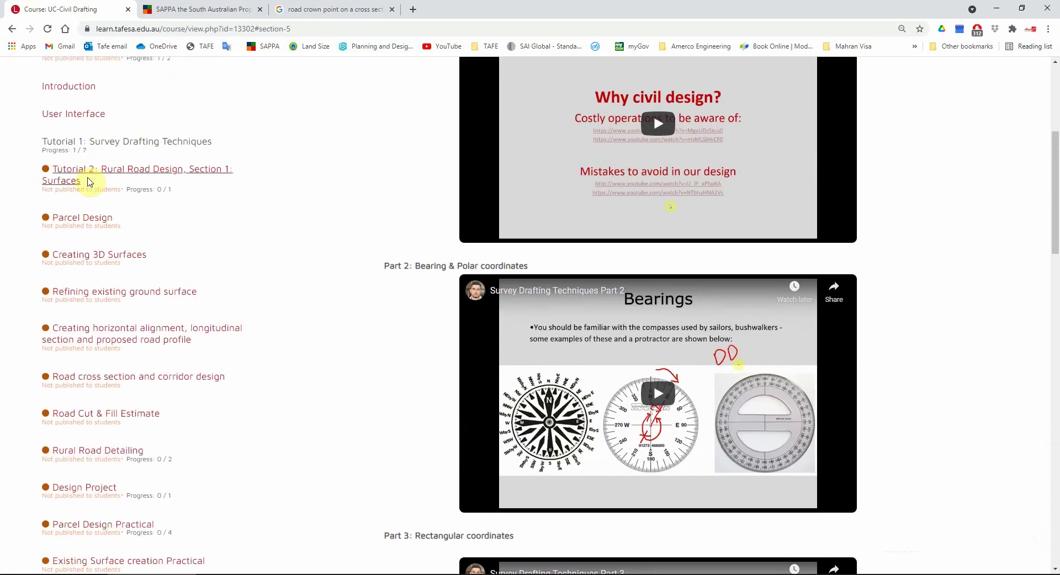
scroll(88, 182, "up", 1)
left_click(88, 218)
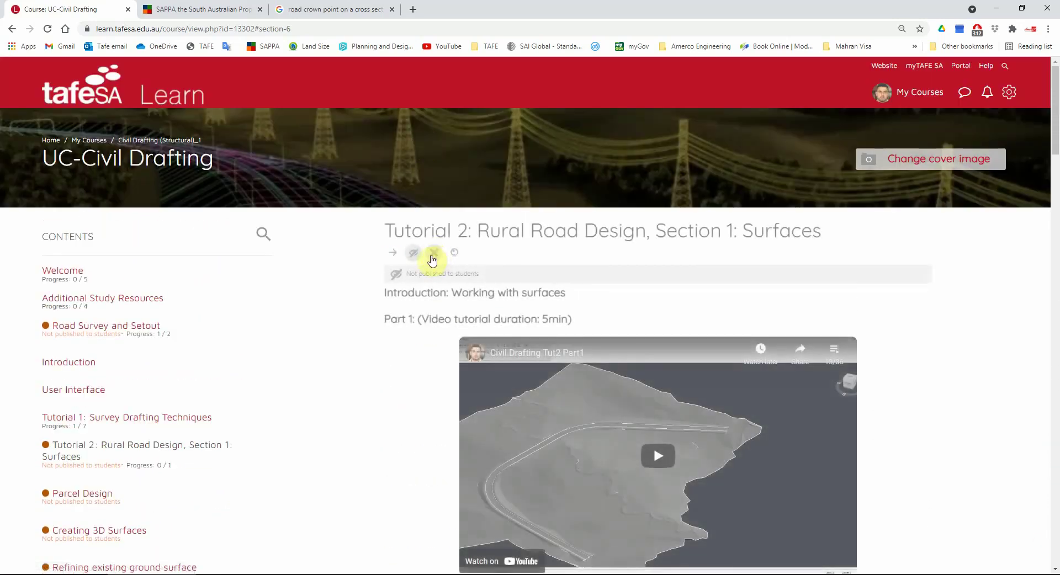
left_click(413, 253)
Step: Download the DETAIL SURVEY file from the Tutorial 2 section and open it in Excel
scroll(315, 267, "down", 1)
scroll(390, 265, "down", 20)
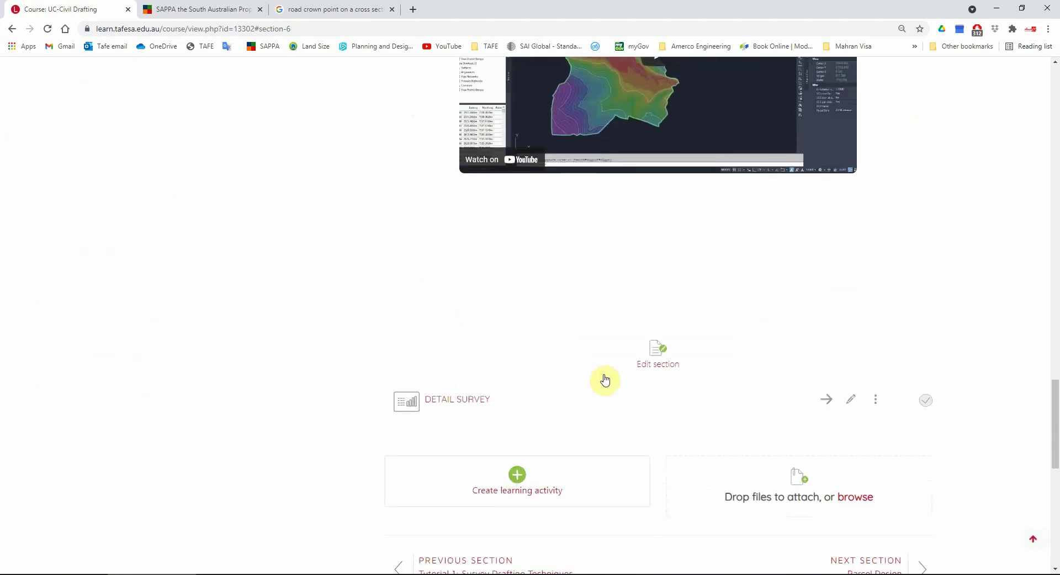
left_click(464, 401)
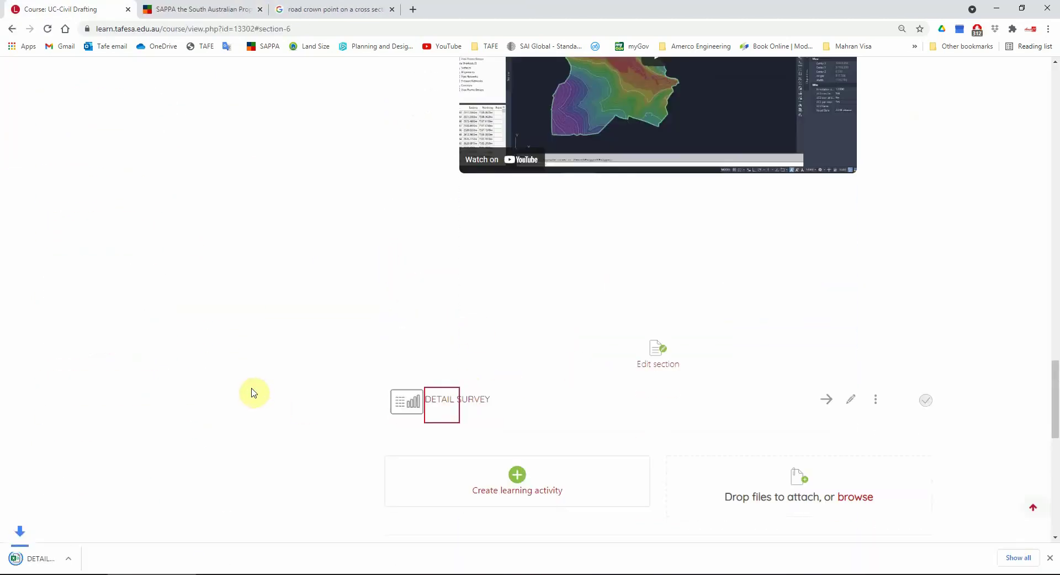
left_click(67, 558)
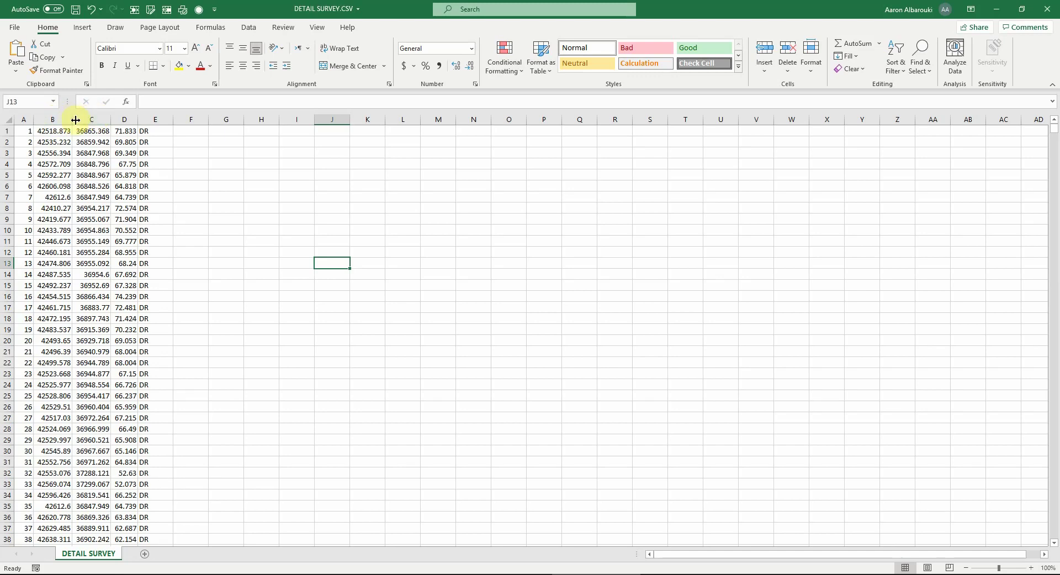
Step: Examine columns A to D of the survey sheet for the point numbers, coordinates and elevations
left_click(44, 116)
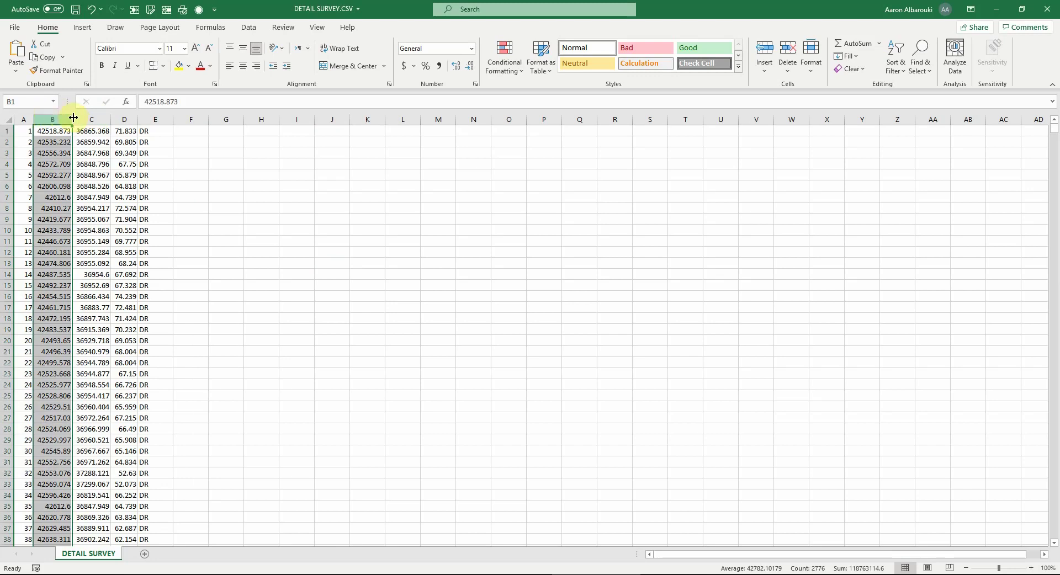
left_click(91, 115)
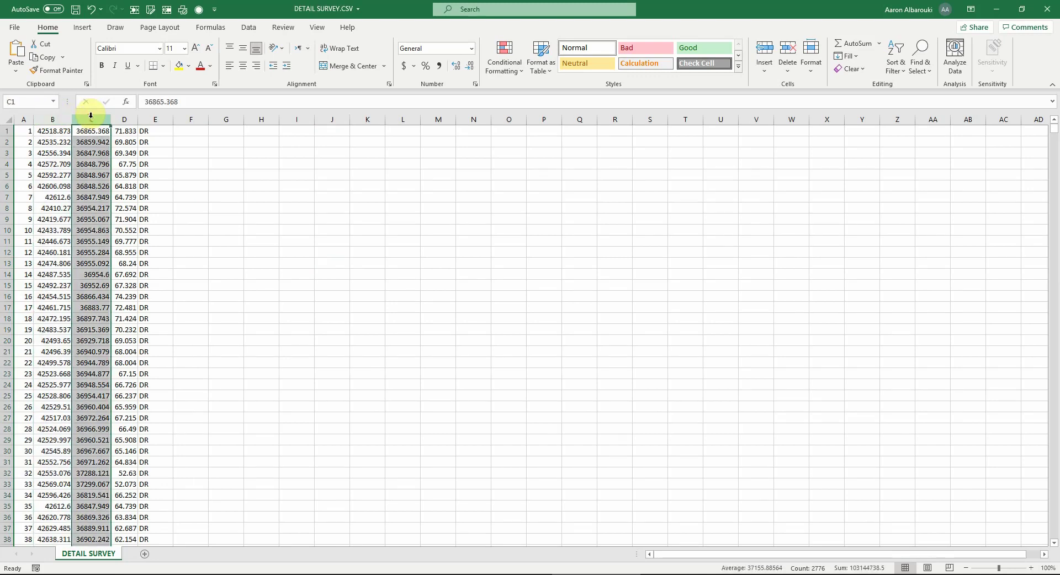
left_click(64, 115)
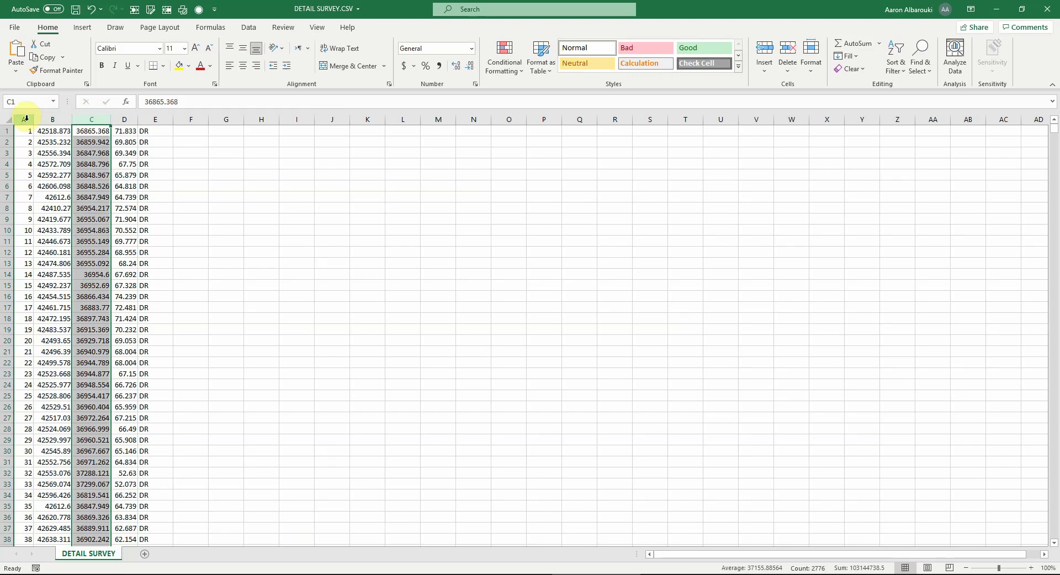
left_click(52, 117)
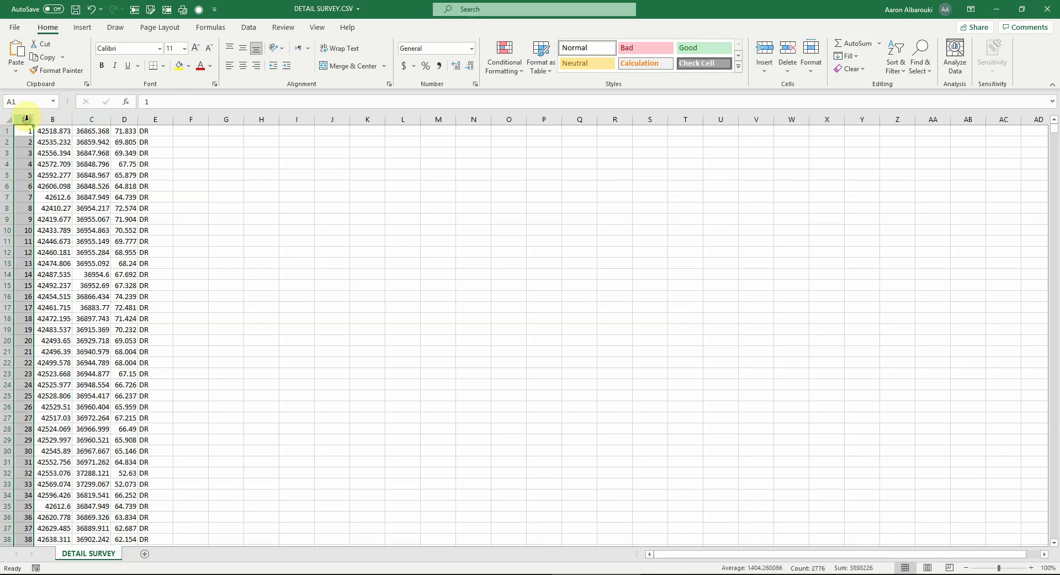
left_click(92, 117)
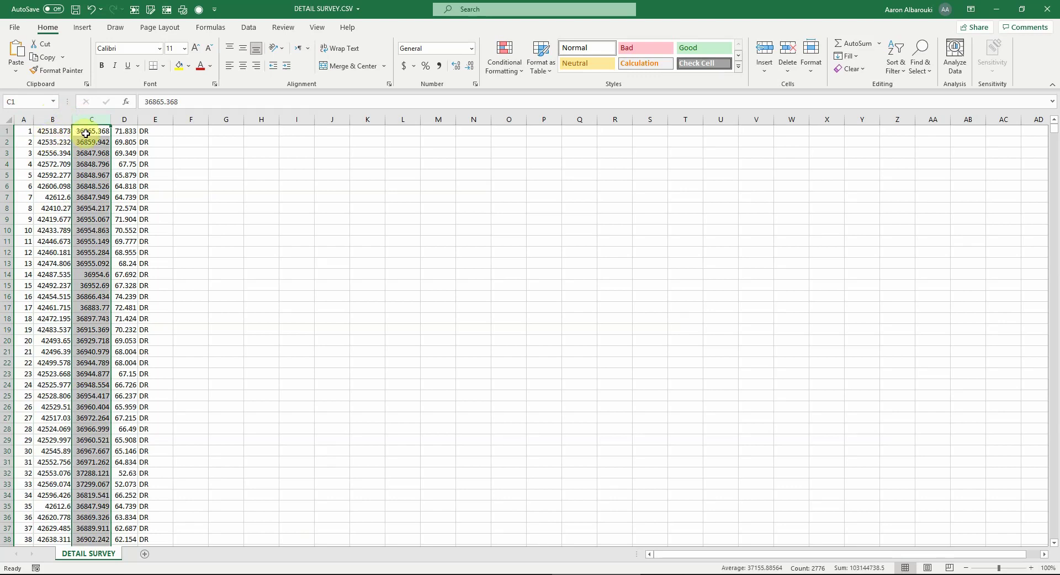
left_click(133, 120)
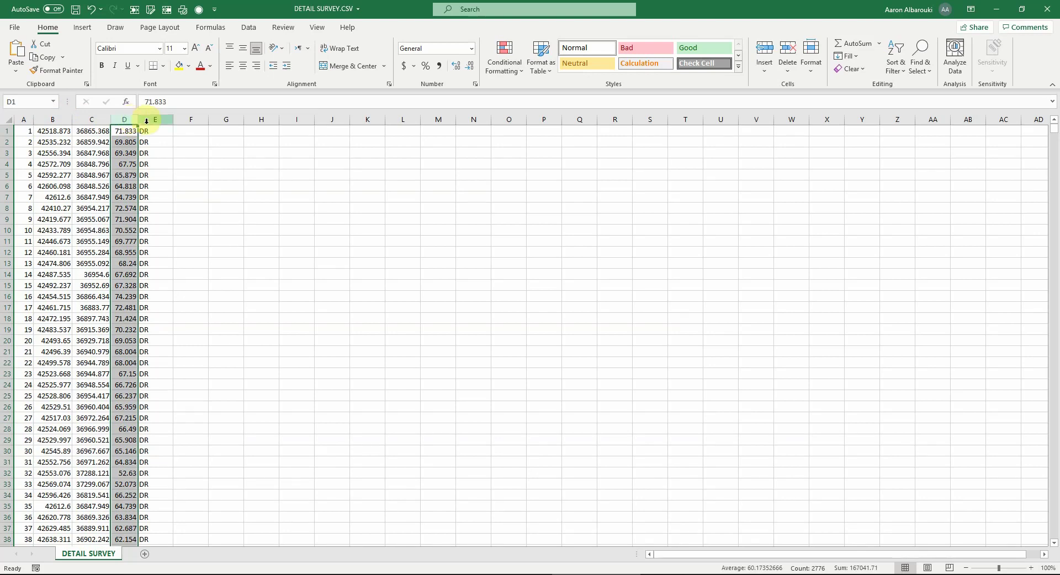
Step: Examine the description codes in column E down the survey point rows
left_click(147, 120)
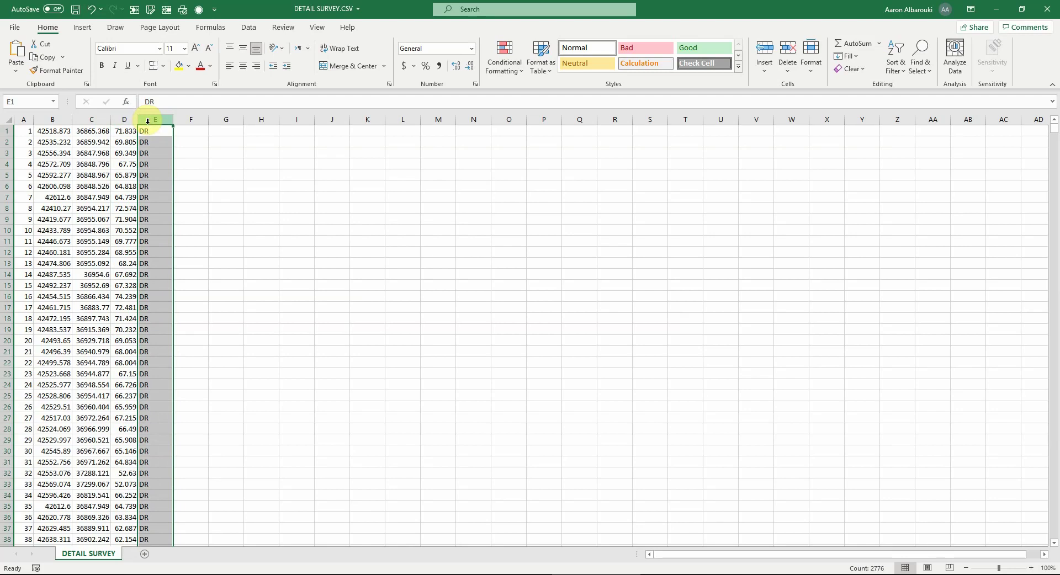
scroll(154, 310, "down", 16)
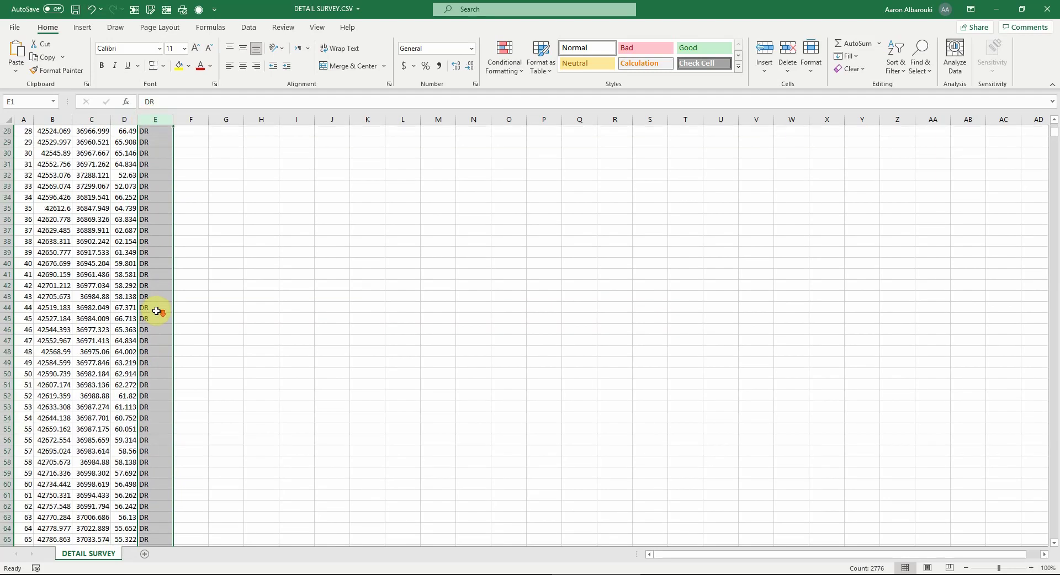
scroll(157, 311, "down", 10)
scroll(149, 337, "up", 20)
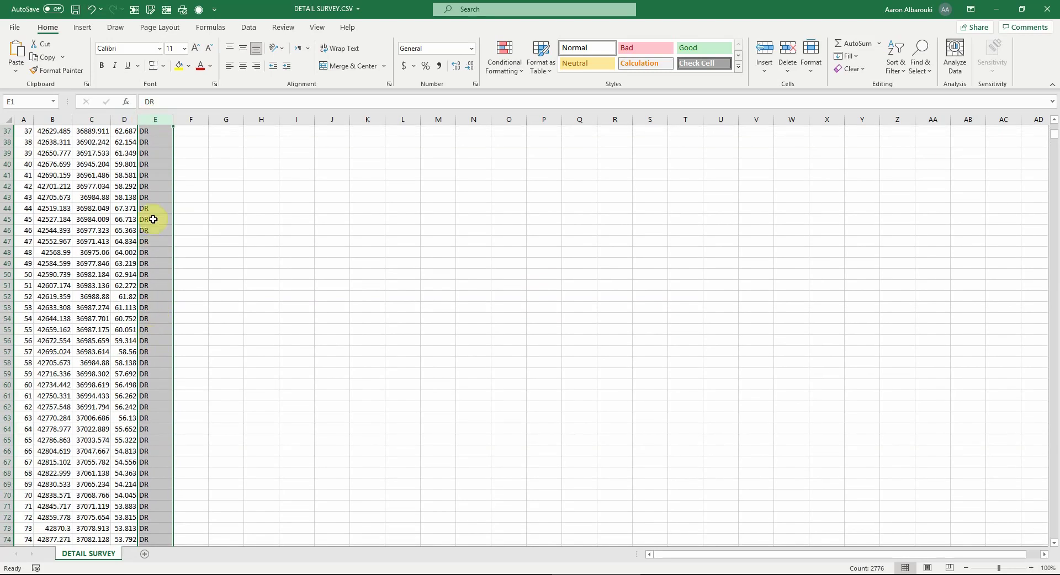
scroll(147, 243, "up", 12)
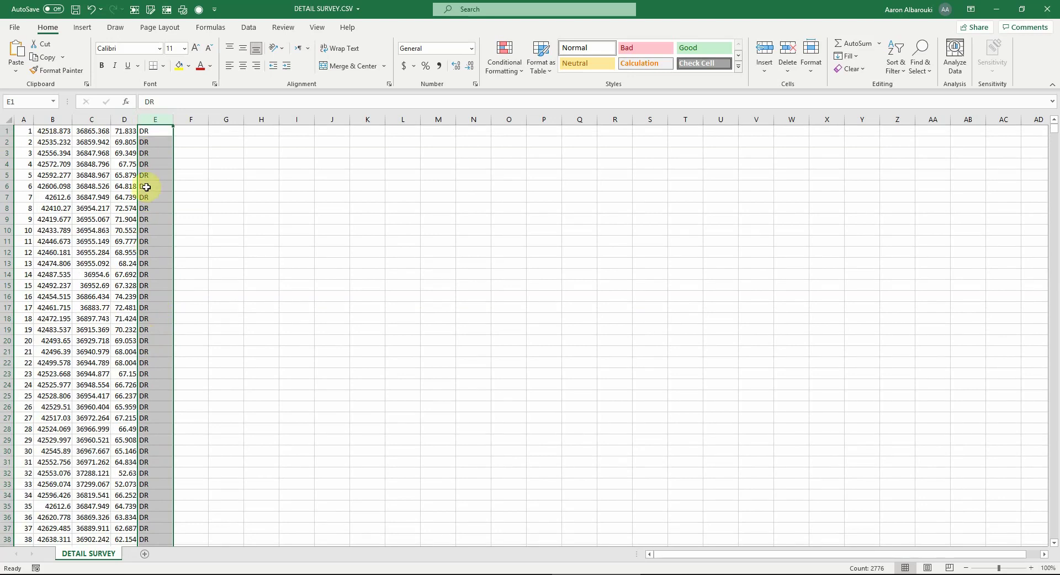
left_click(265, 219)
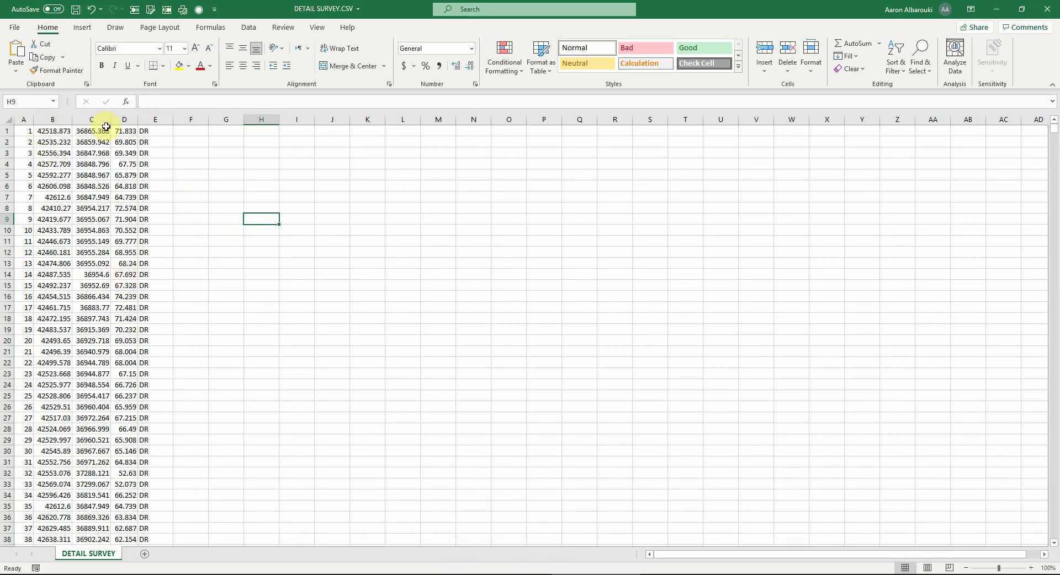
Step: Switch to Civil 3D, start a point import, and add DETAIL SURVEY.CSV from the Survey Files folder as the source file
key("alt+Tab")
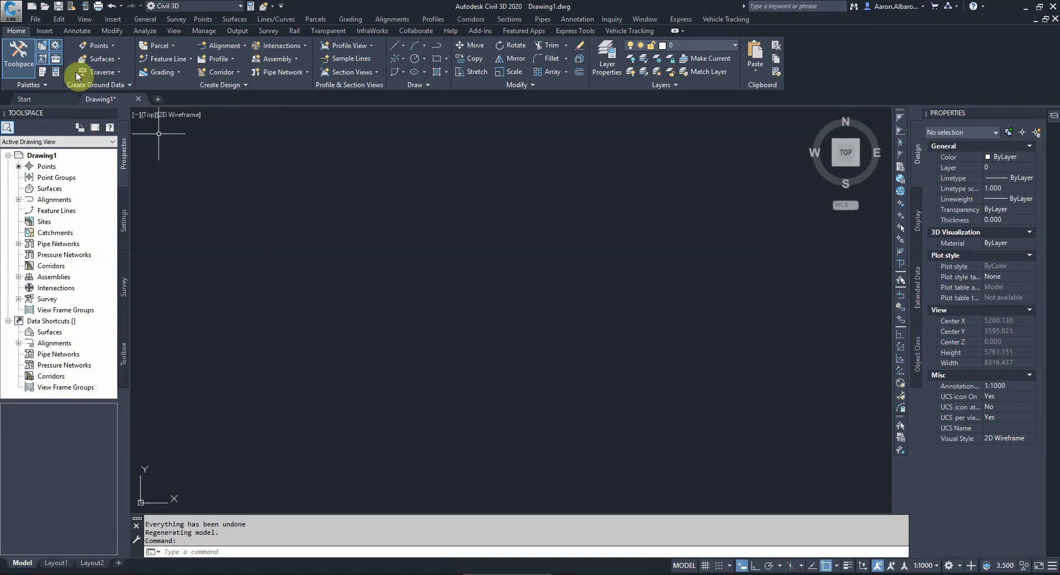
left_click(98, 45)
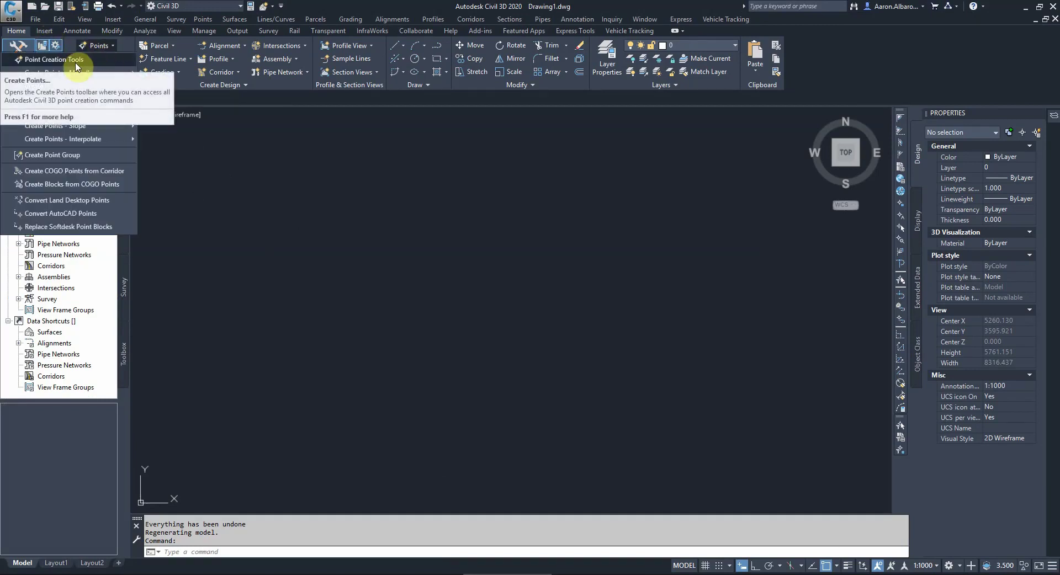
left_click(76, 60)
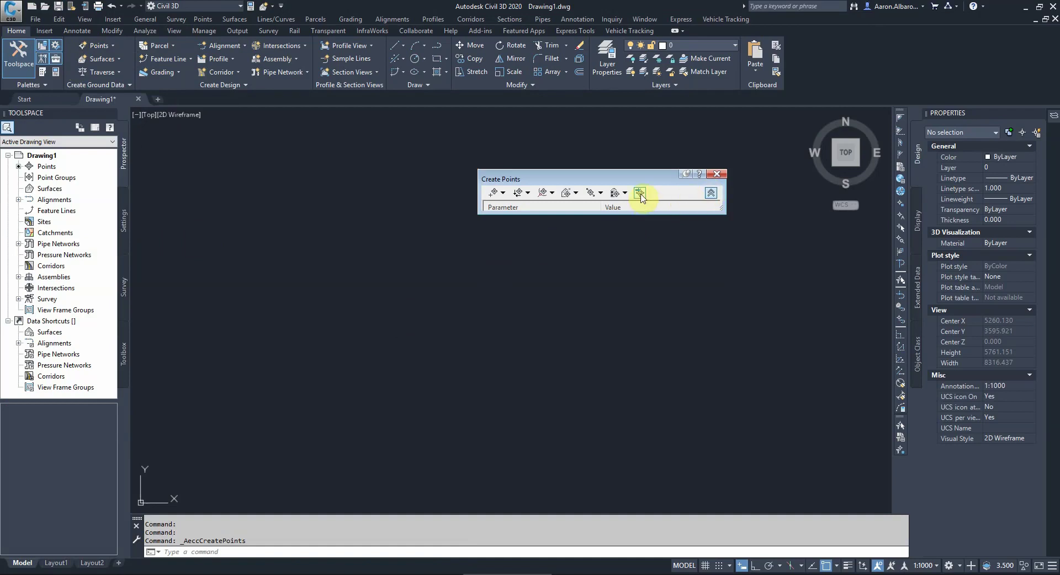
left_click(640, 193)
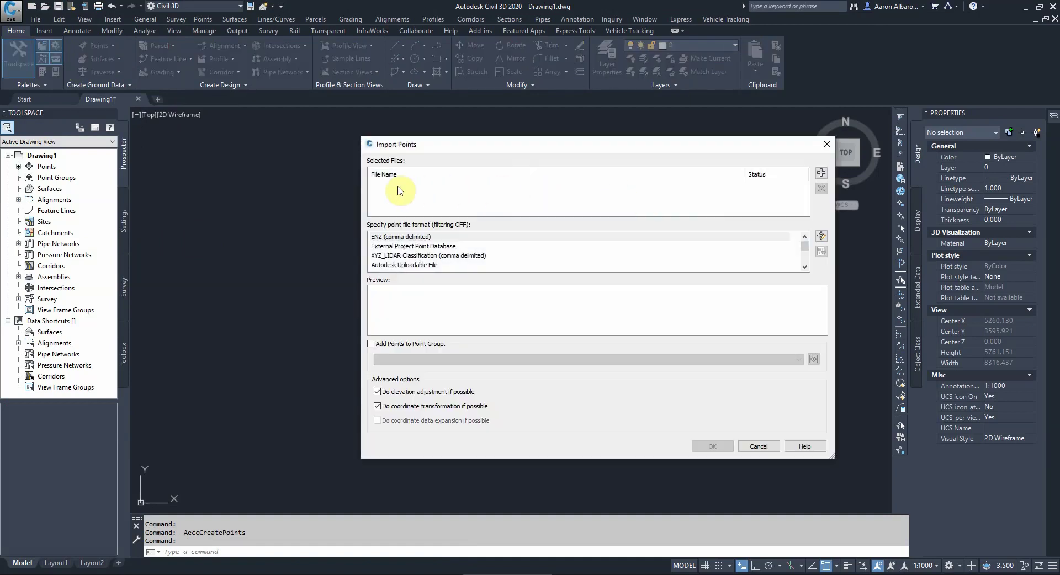
left_click(821, 173)
left_click(138, 165)
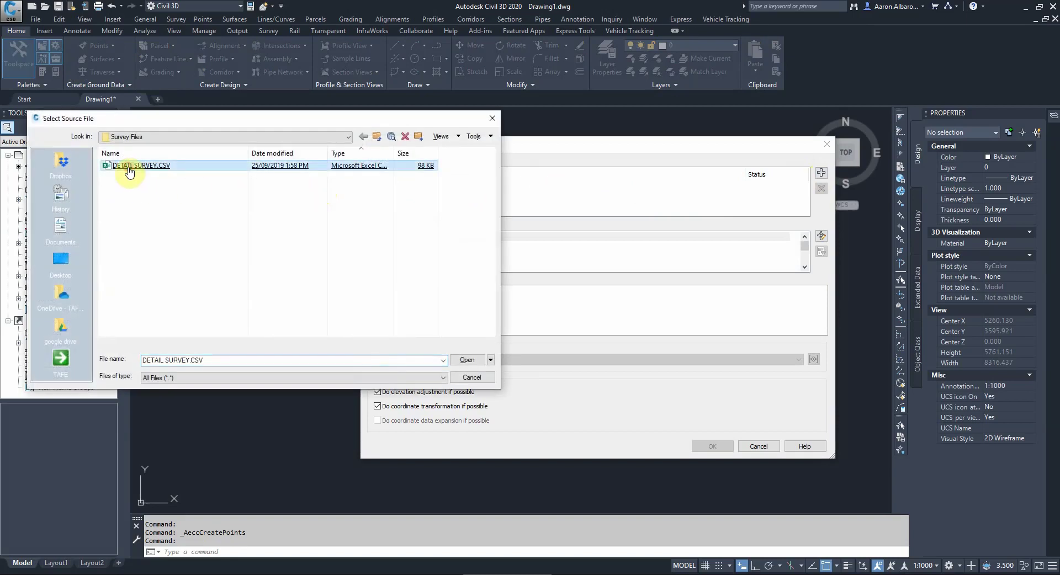
left_click(467, 359)
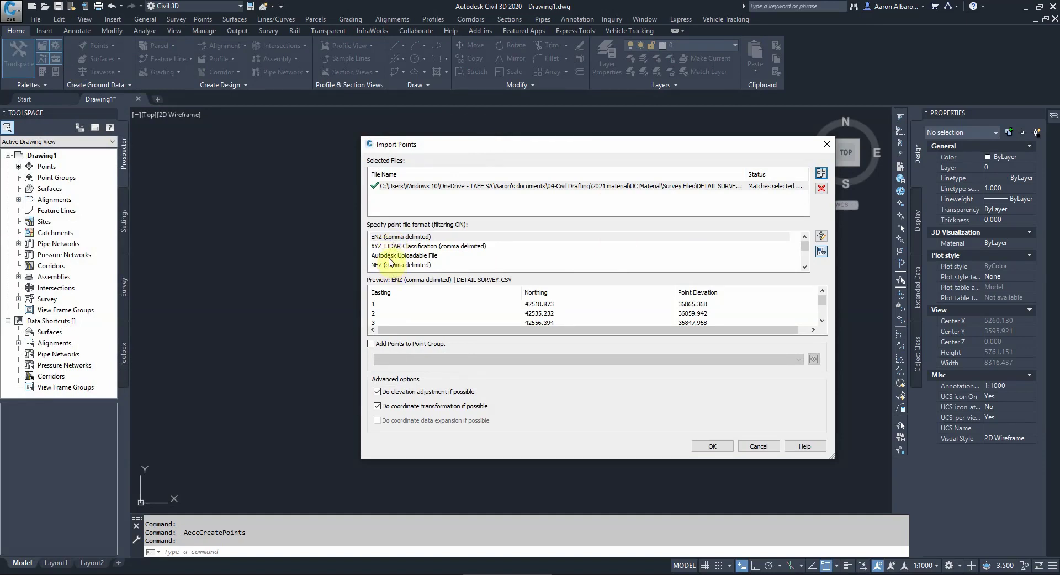
Step: Set the point file format to PENZD (comma delimited) for the survey file
left_click(804, 266)
left_click(804, 266)
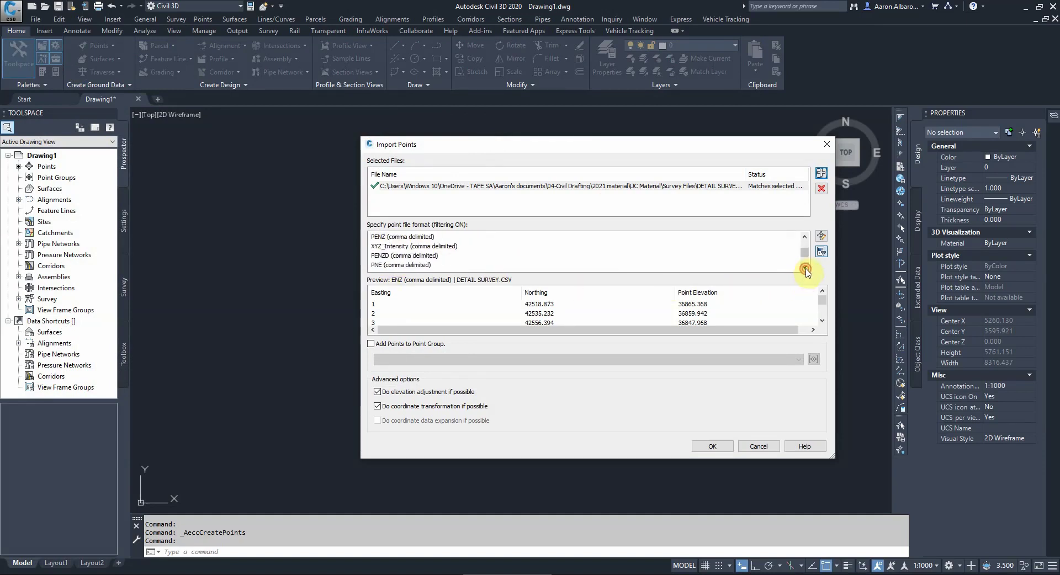
left_click(379, 256)
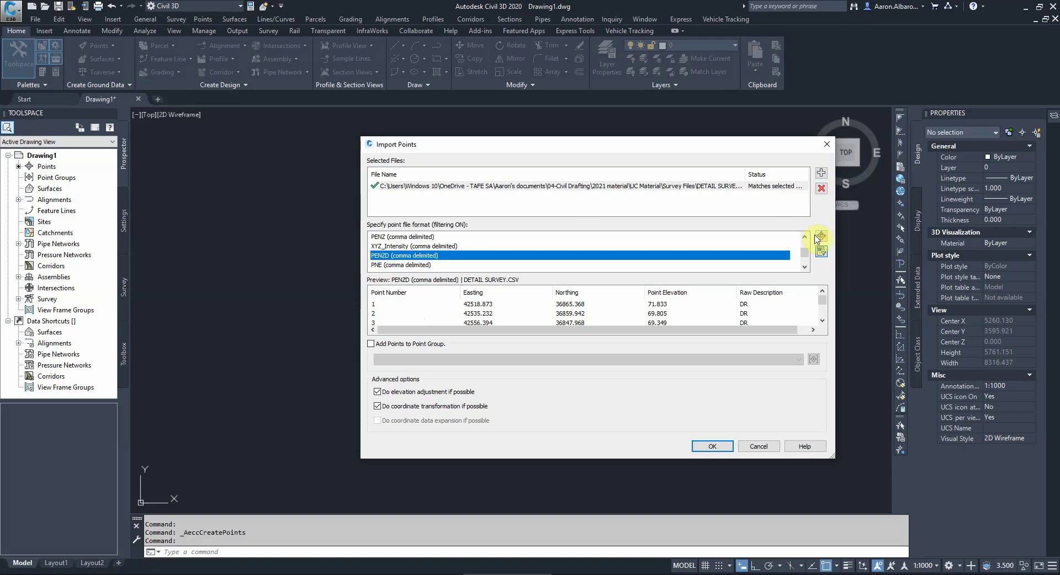
Step: Filter the source file browser to *.txt, restore All Files, and leave it without adding another file
left_click(820, 173)
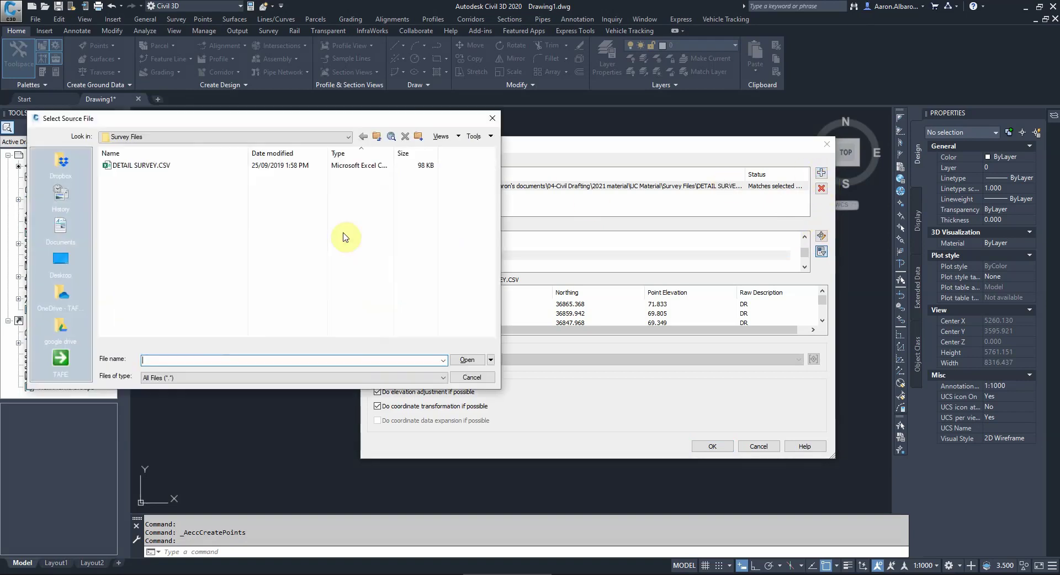
left_click(154, 379)
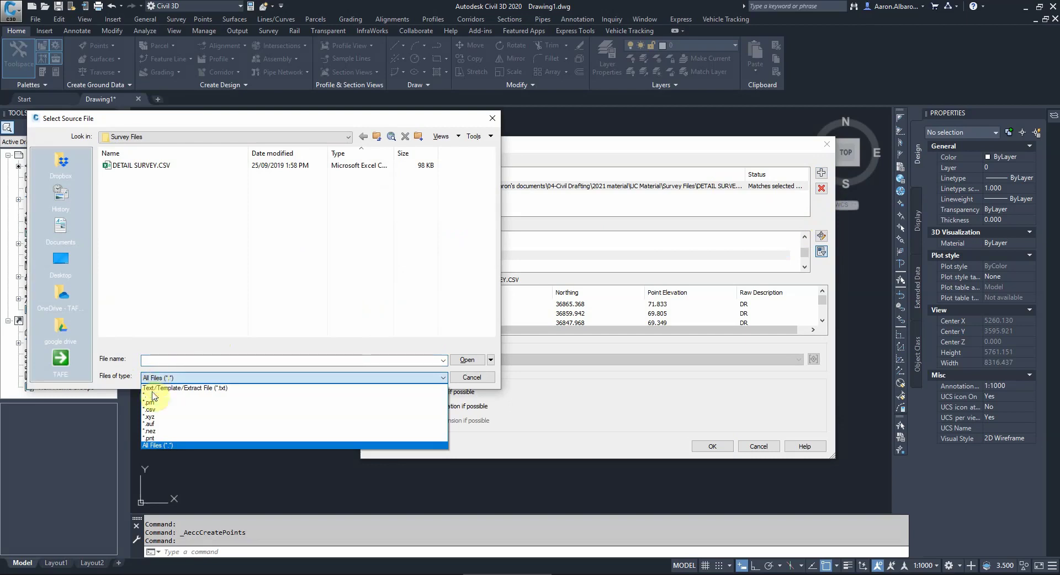
left_click(161, 388)
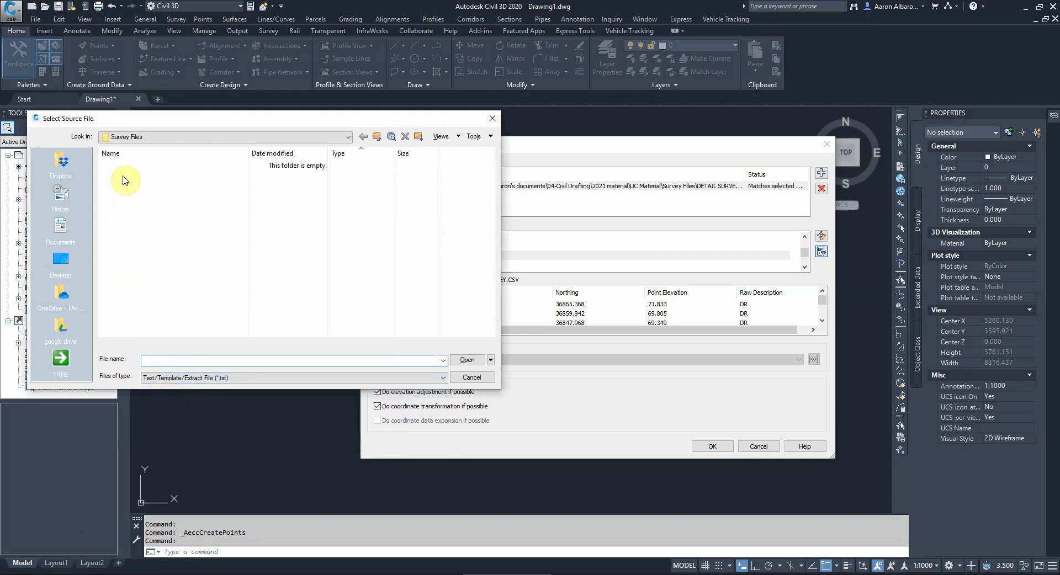
left_click(150, 380)
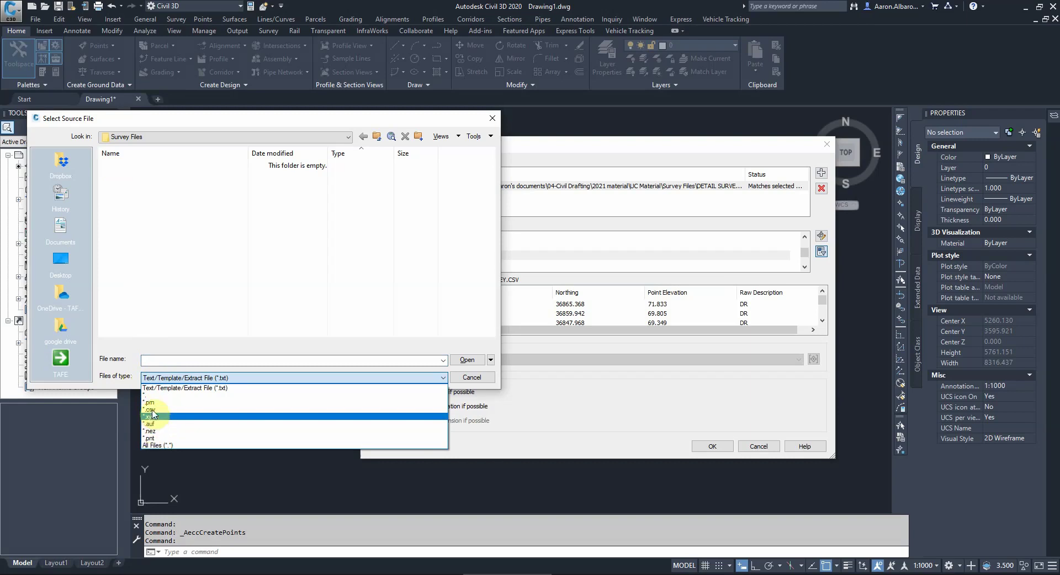
left_click(155, 445)
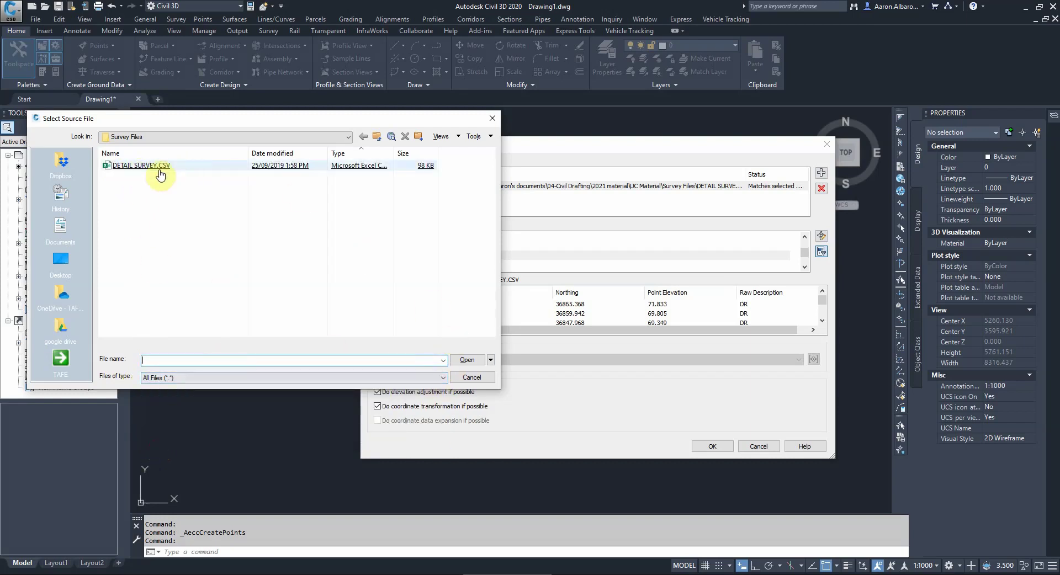
left_click(460, 378)
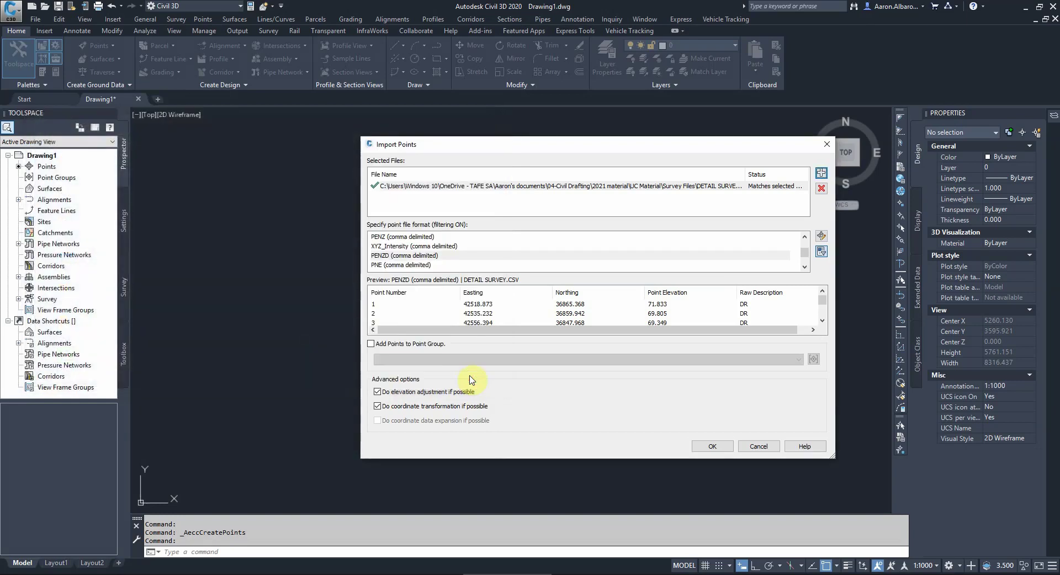
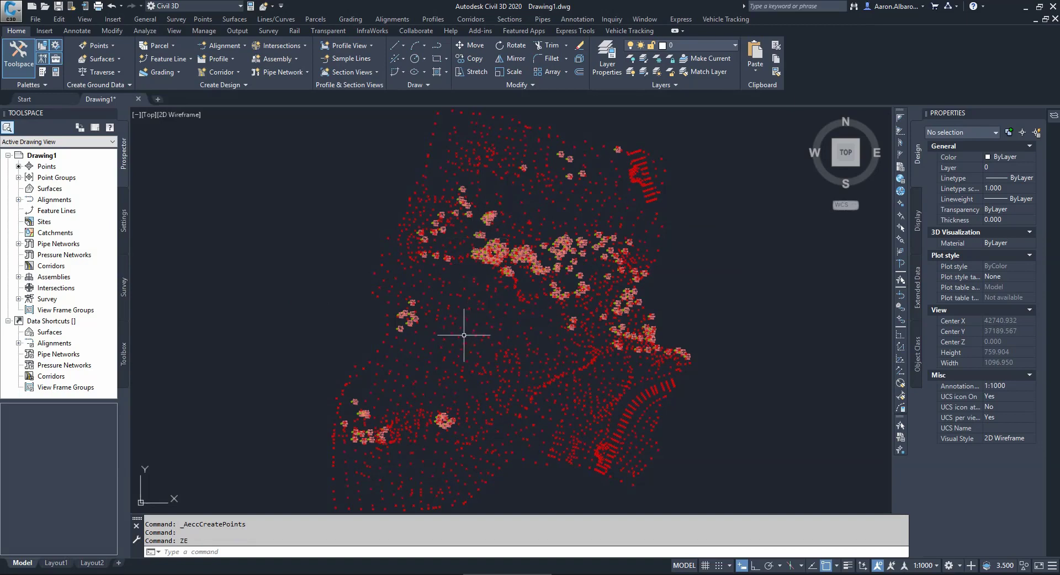
Step: Select all imported survey points with a crossing window and examine their extent in plan
scroll(182, 144, "down", 5)
scroll(287, 143, "up", 2)
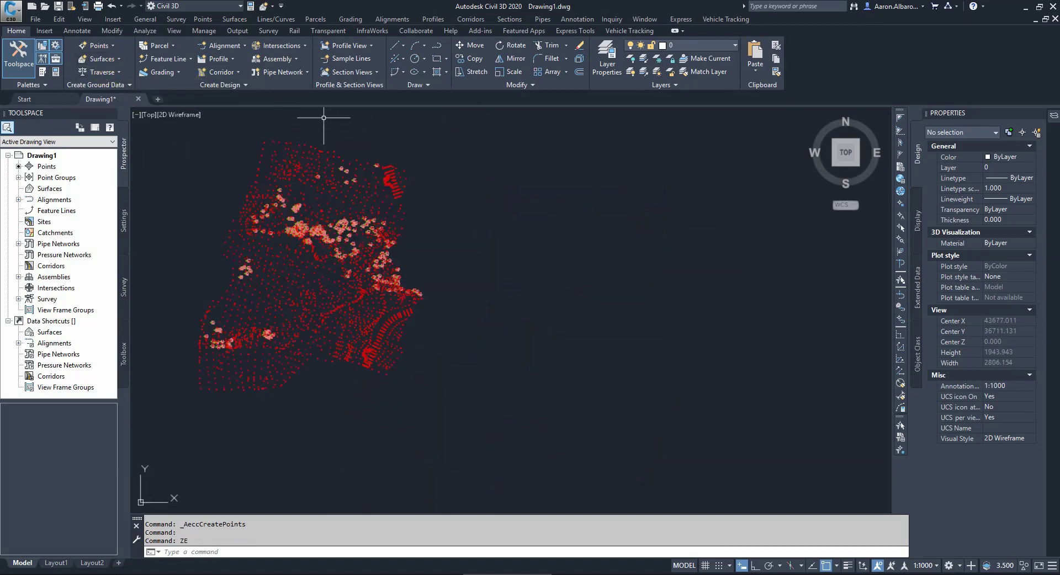
left_click(456, 118)
left_click(141, 437)
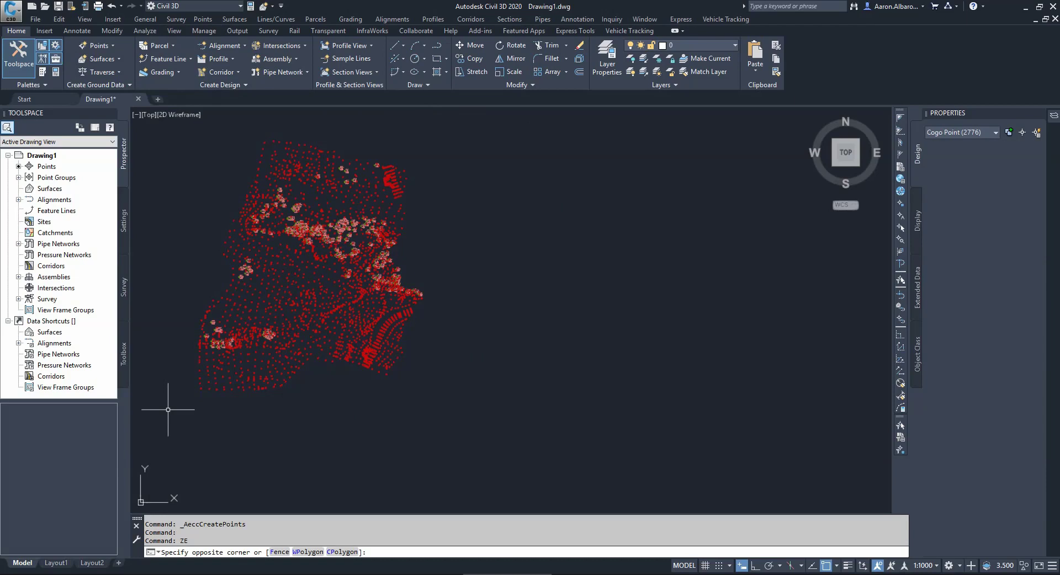
left_click(168, 409)
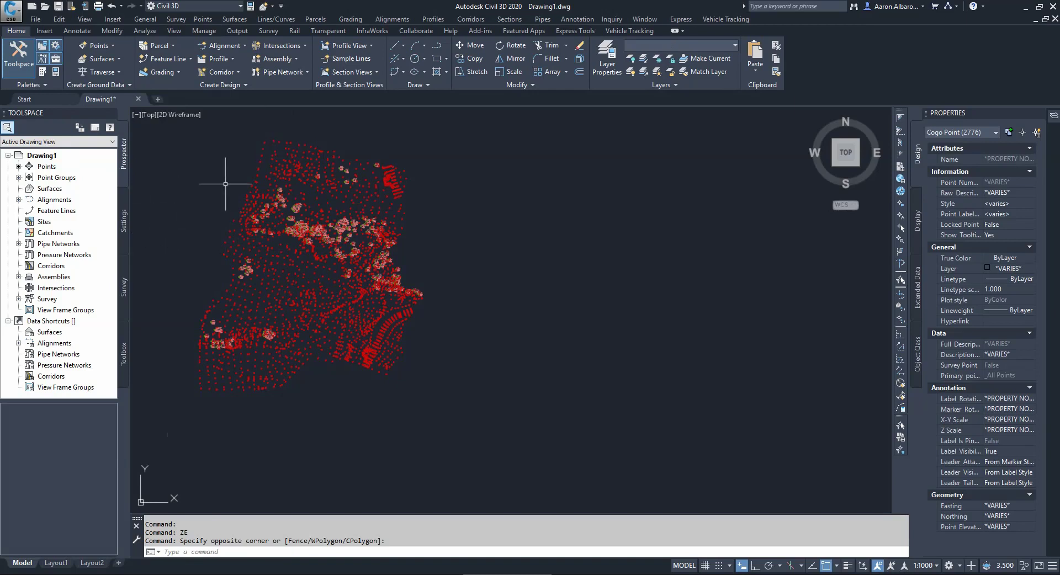
middle_click_drag(252, 225, 339, 236)
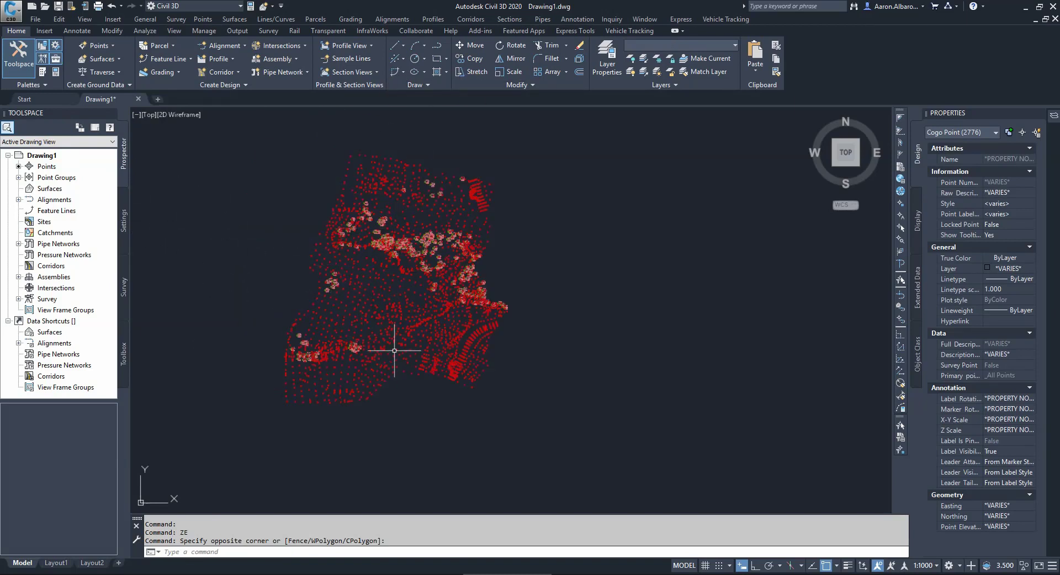
key("Escape")
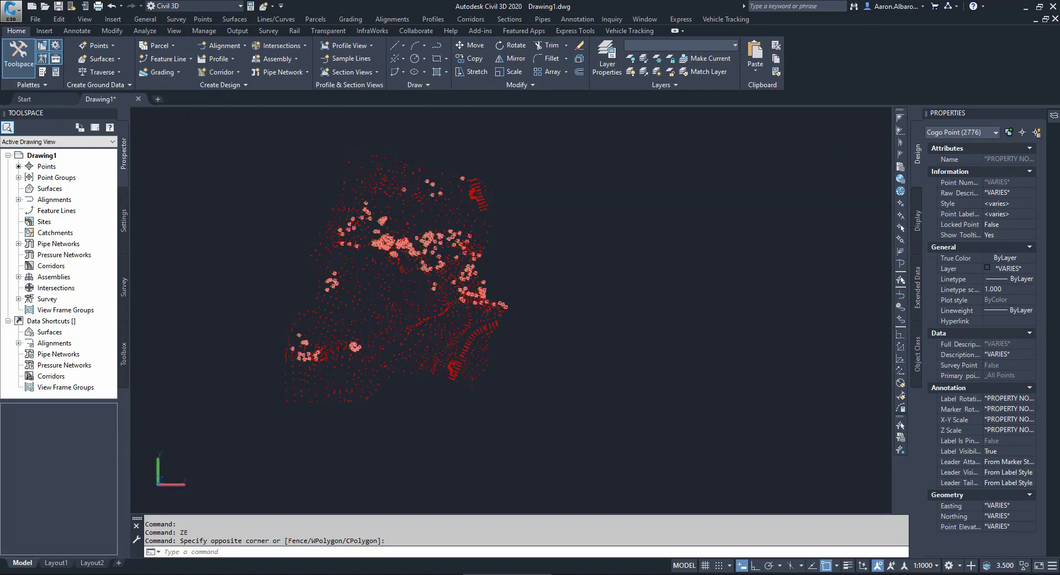
Step: Orbit the survey points in 3D to examine their elevations, and restore the top view with north up
mouse_move(423, 193)
middle_mouse_down("shift")
mouse_move(423, 184)
mouse_move(393, 213)
mouse_move(366, 188)
mouse_move(366, 178)
mouse_move(402, 191)
mouse_move(414, 149)
mouse_move(425, 181)
mouse_move(452, 198)
mouse_move(417, 168)
mouse_move(367, 204)
mouse_move(372, 230)
mouse_move(403, 236)
mouse_move(400, 181)
mouse_move(386, 221)
mouse_move(397, 228)
mouse_move(371, 224)
middle_mouse_up("shift")
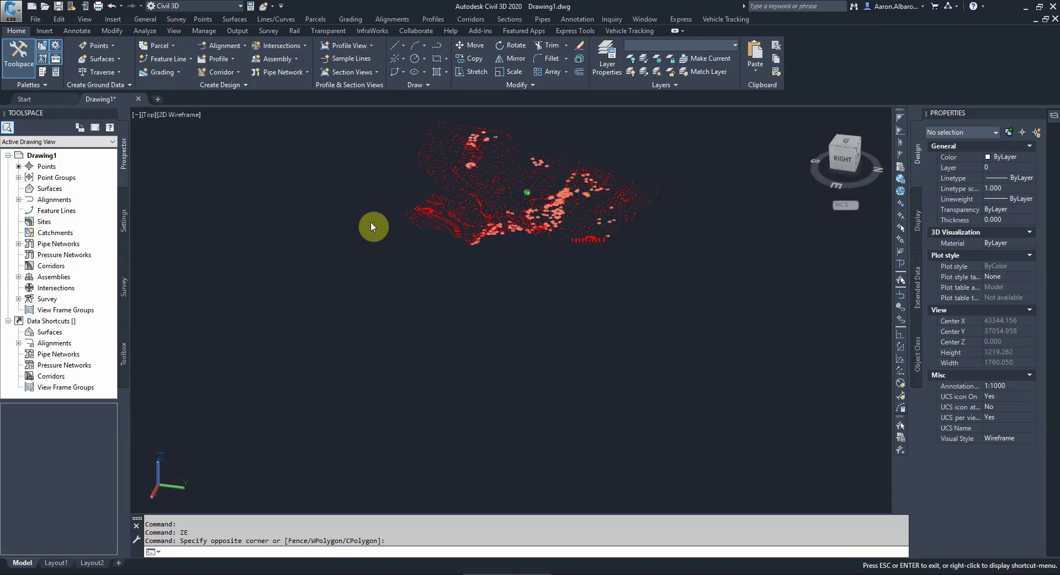
middle_click_drag(370, 225, 371, 225, "shift")
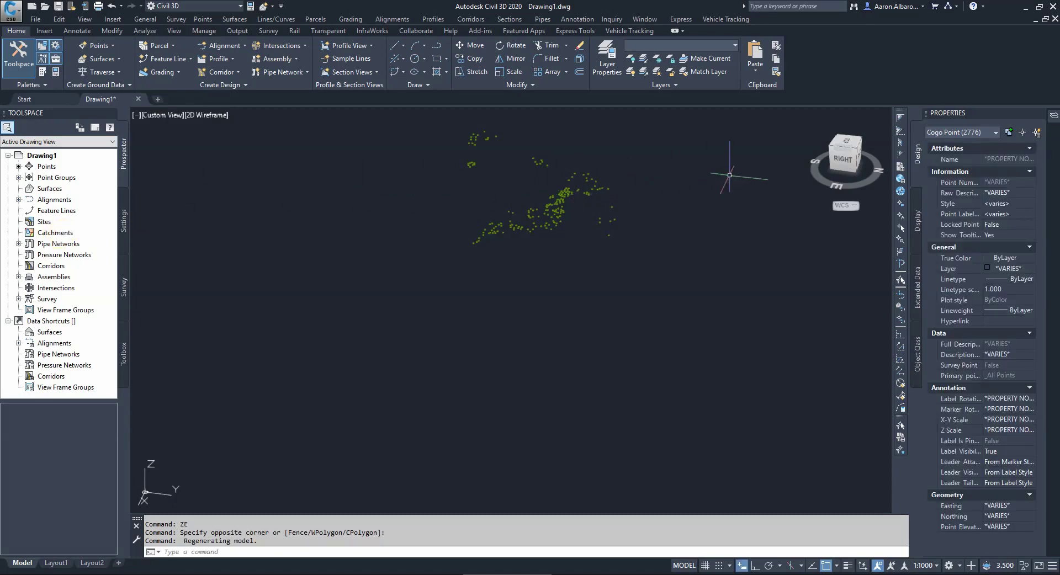
left_click(837, 148)
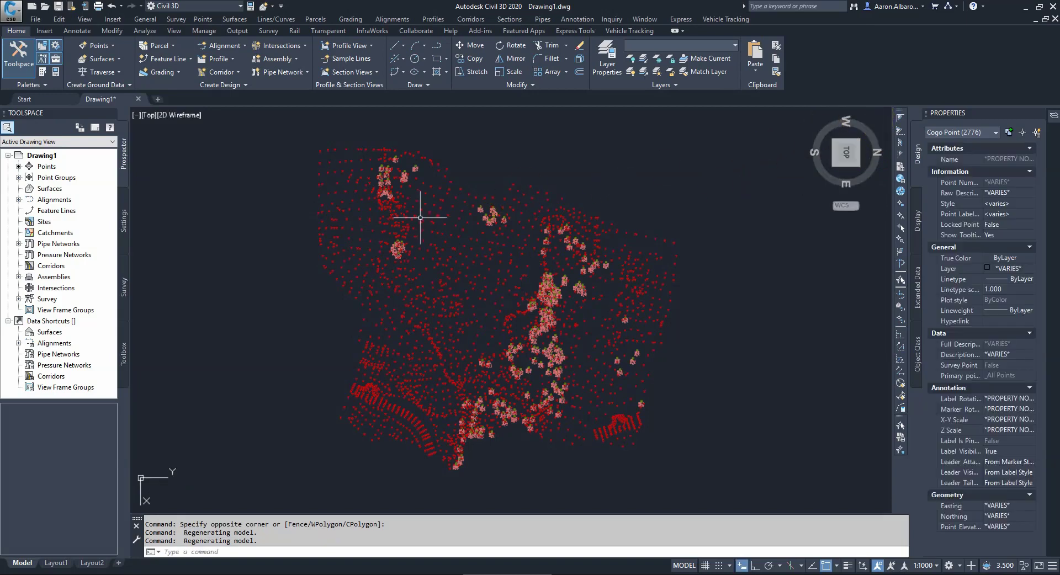
left_click(875, 113)
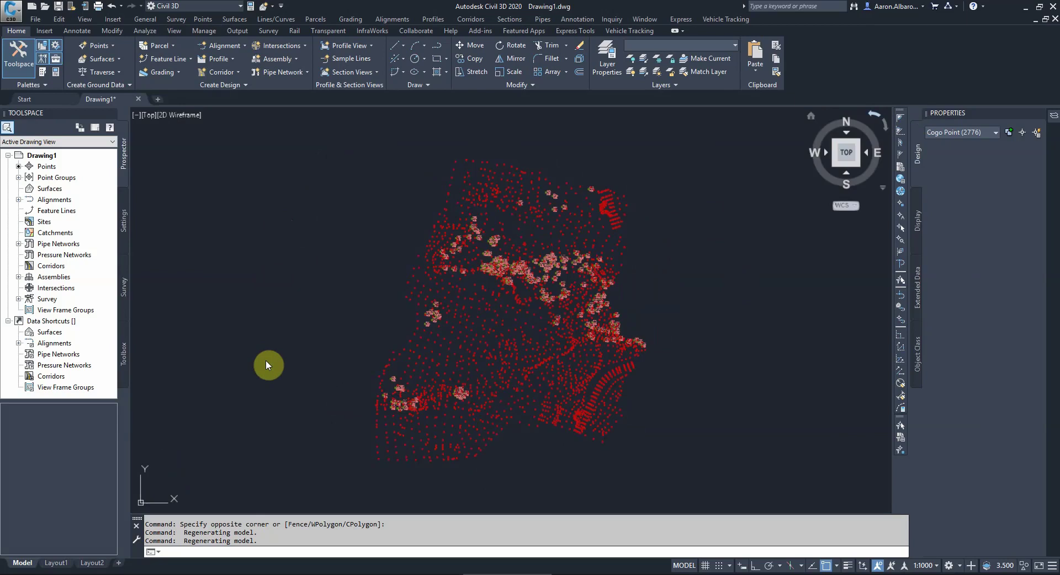
Step: Undo all commands back to before the survey point import
left_click(122, 6)
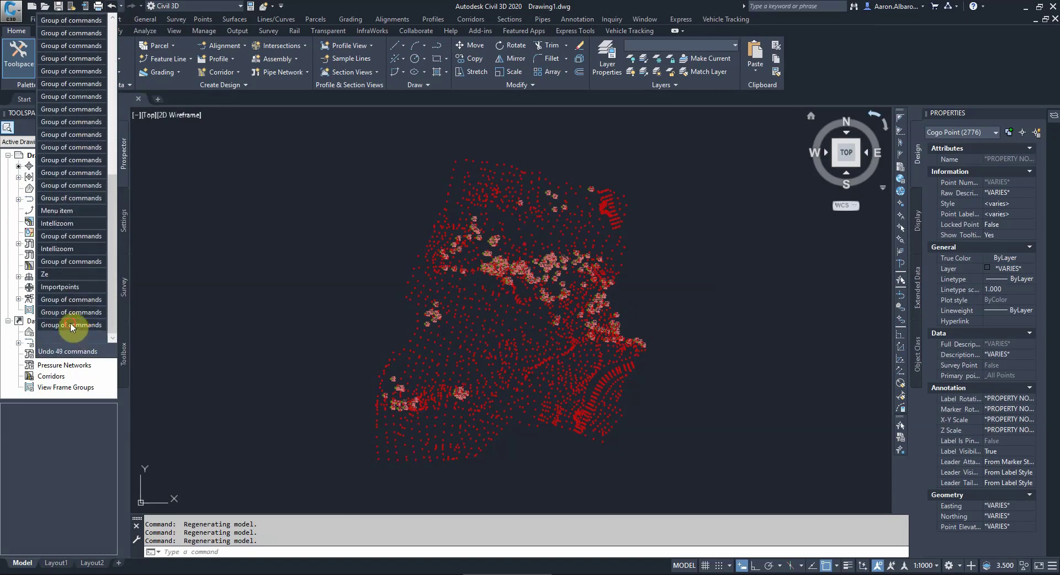
left_click(70, 324)
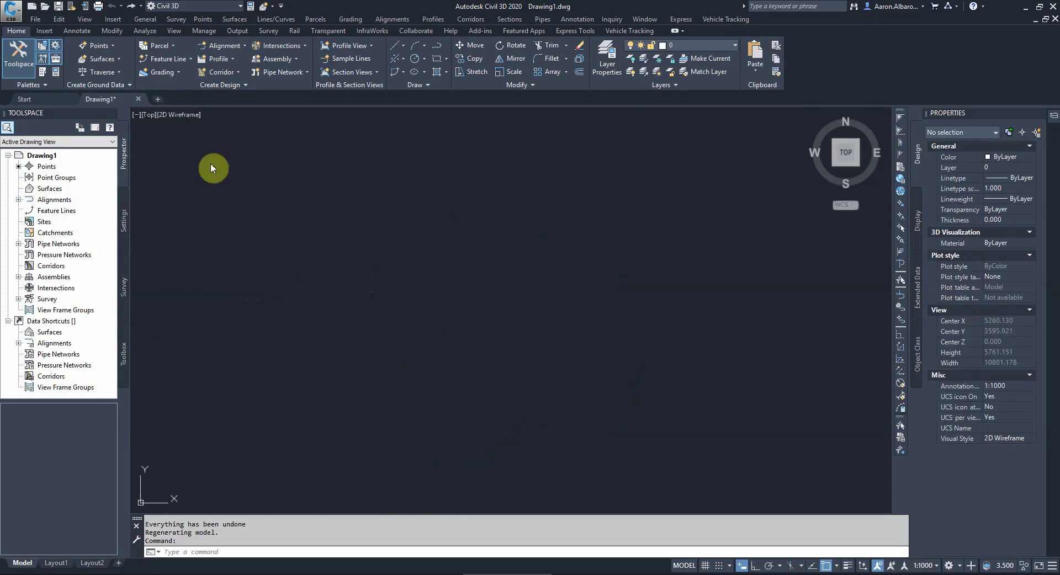
Step: Start a new point import and add DETAIL SURVEY.CSV as the source file
left_click(100, 49)
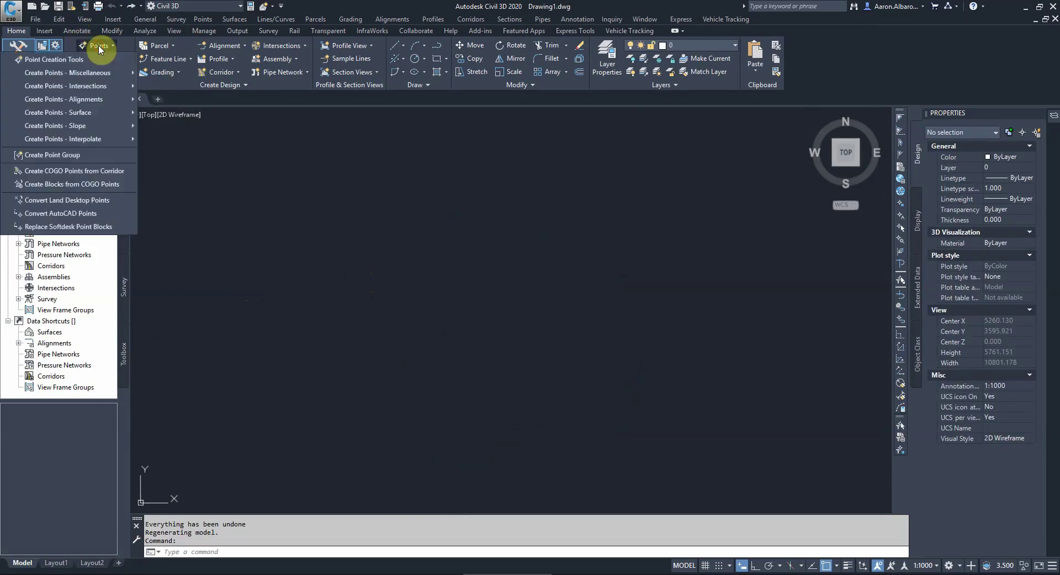
left_click(71, 66)
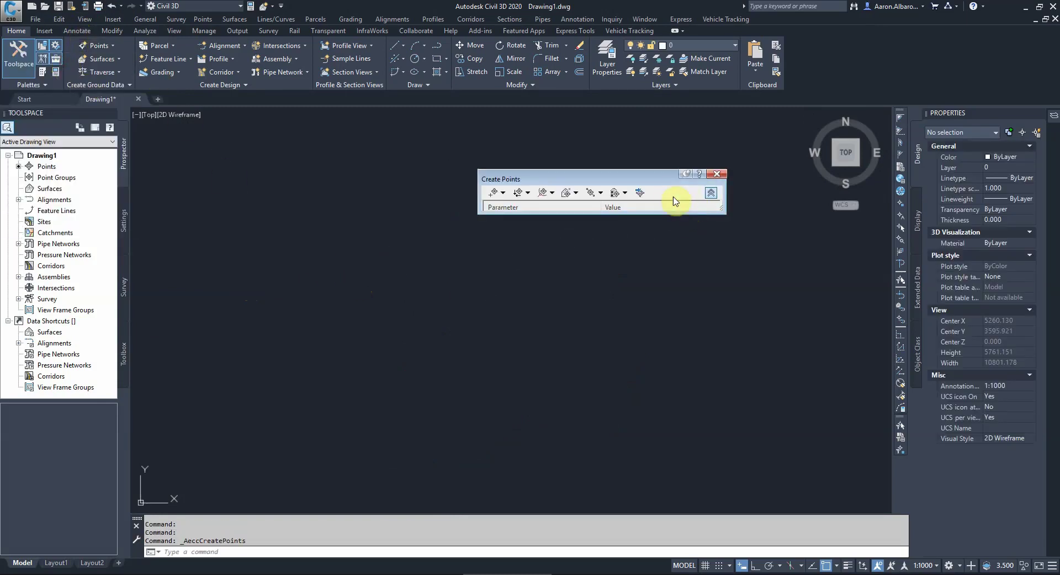
left_click(641, 193)
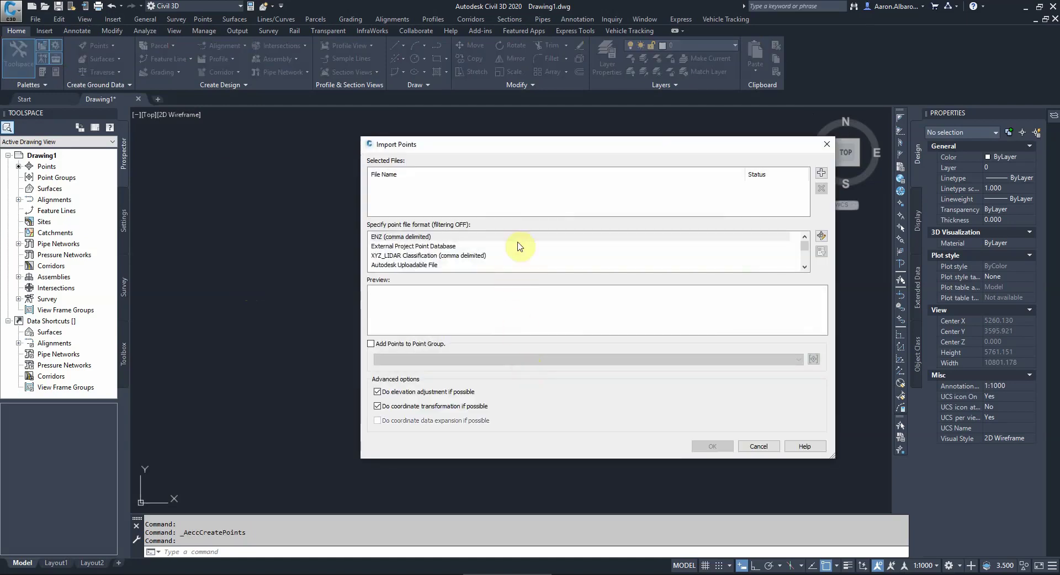
left_click(820, 174)
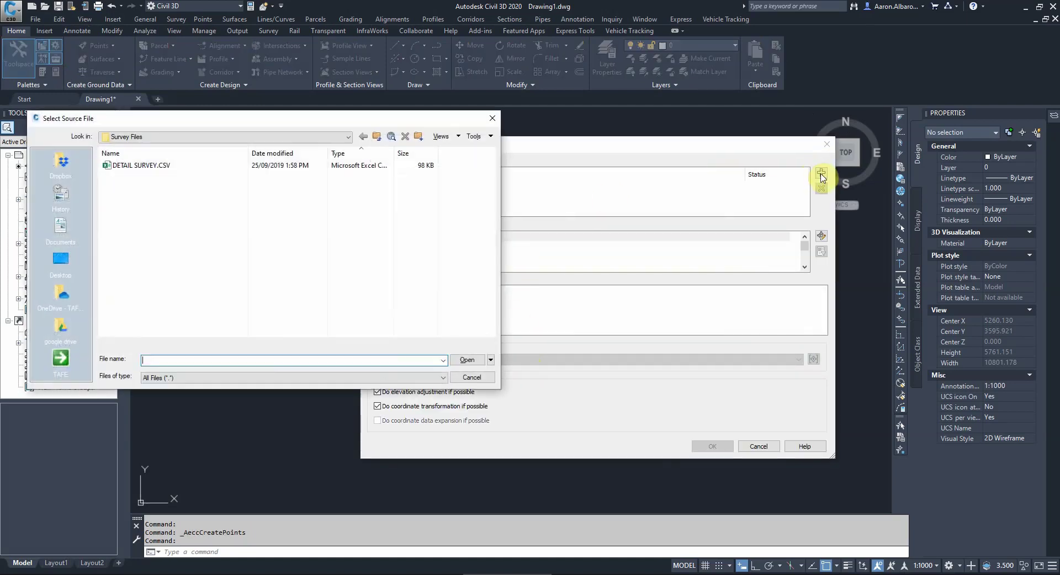
left_click(151, 360)
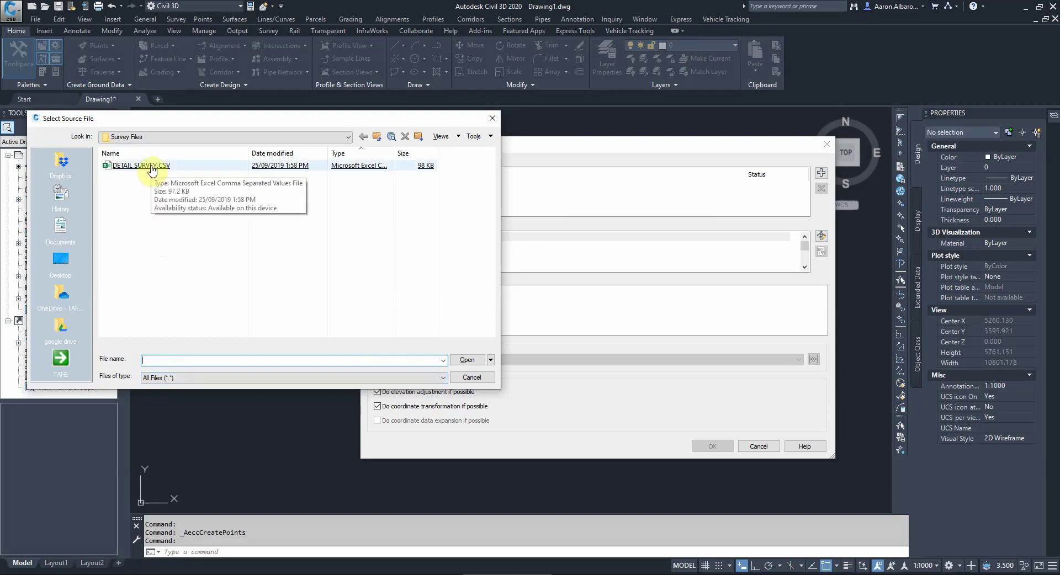
double_click(151, 169)
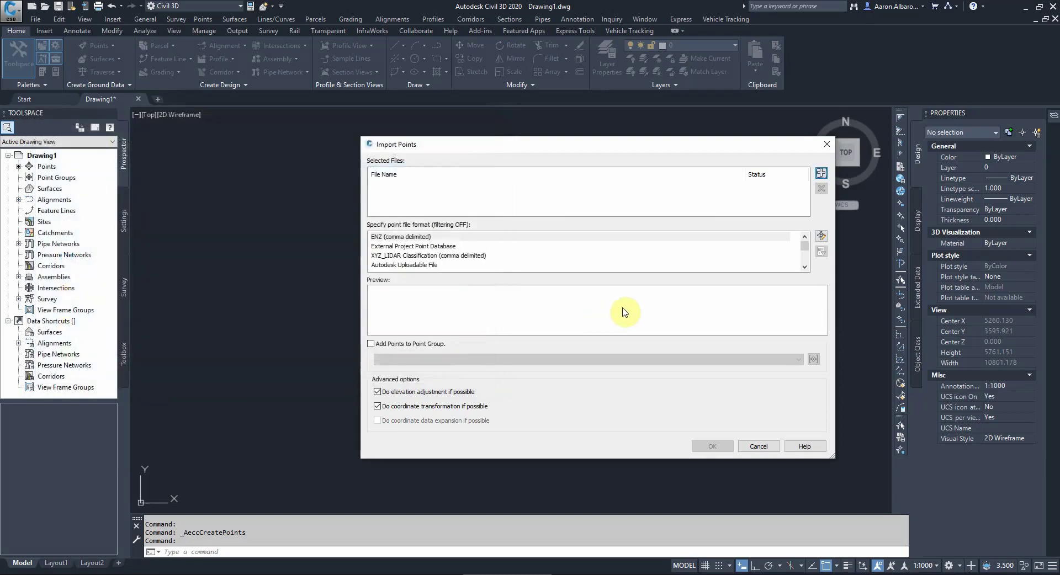
Step: Import the DETAIL SURVEY points with the ENZ (comma delimited) format and zoom to the extents to examine the wrong layout
left_click(381, 237)
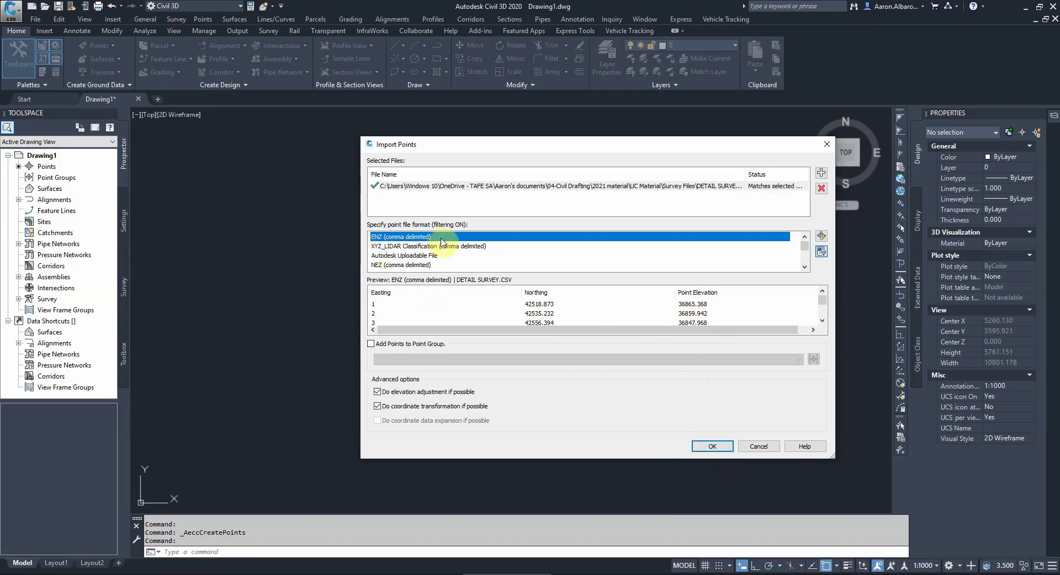
left_click(711, 446)
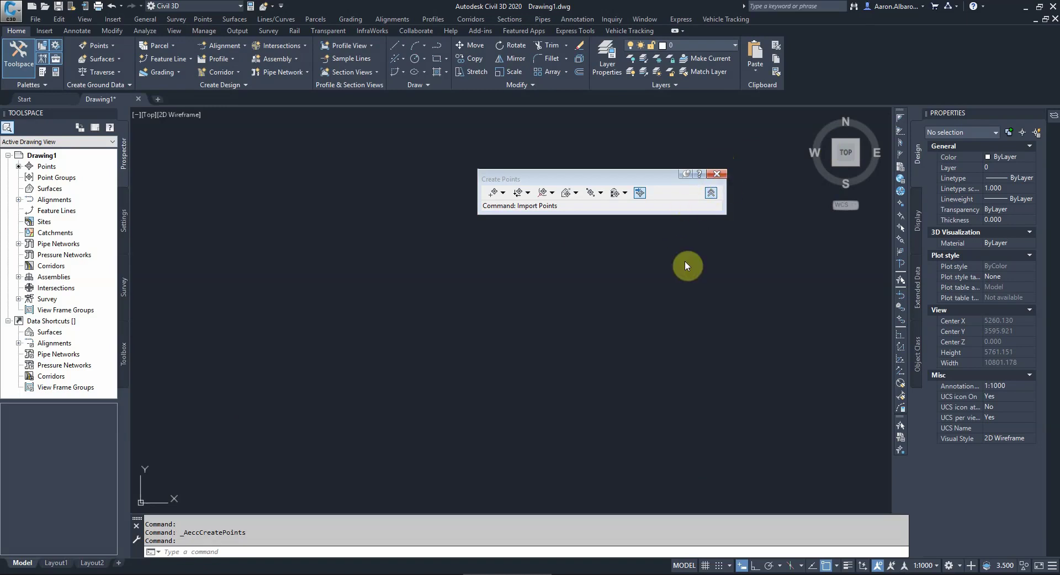
left_click(716, 174)
type("ZE")
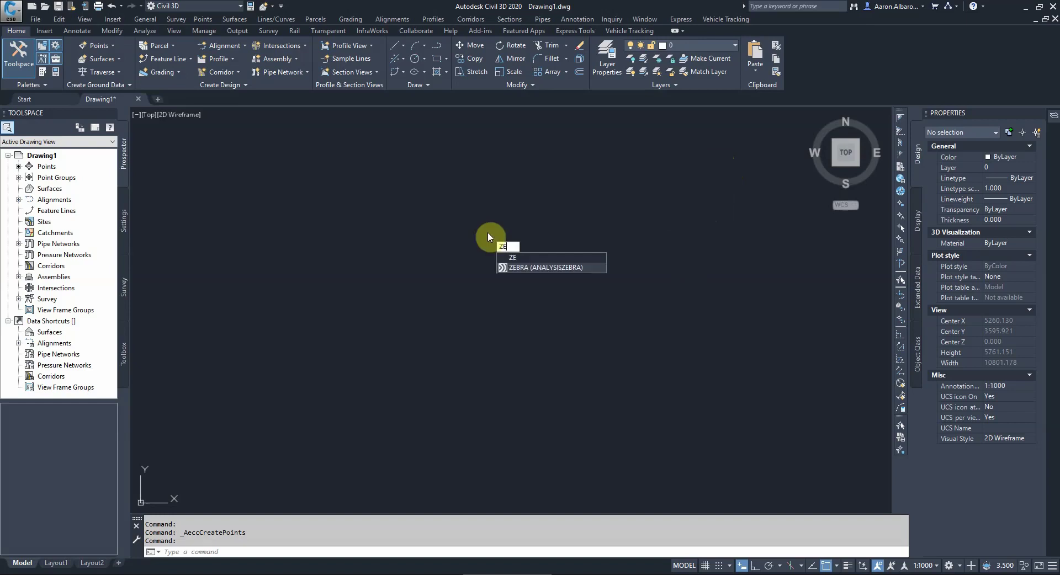
key("Return")
scroll(597, 377, "down", 6)
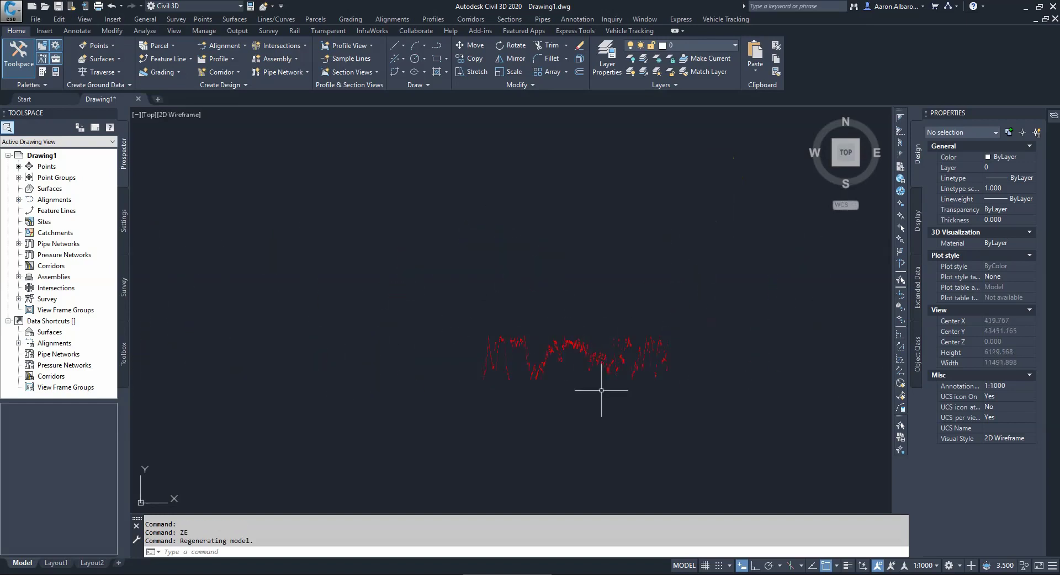
scroll(601, 390, "up", 4)
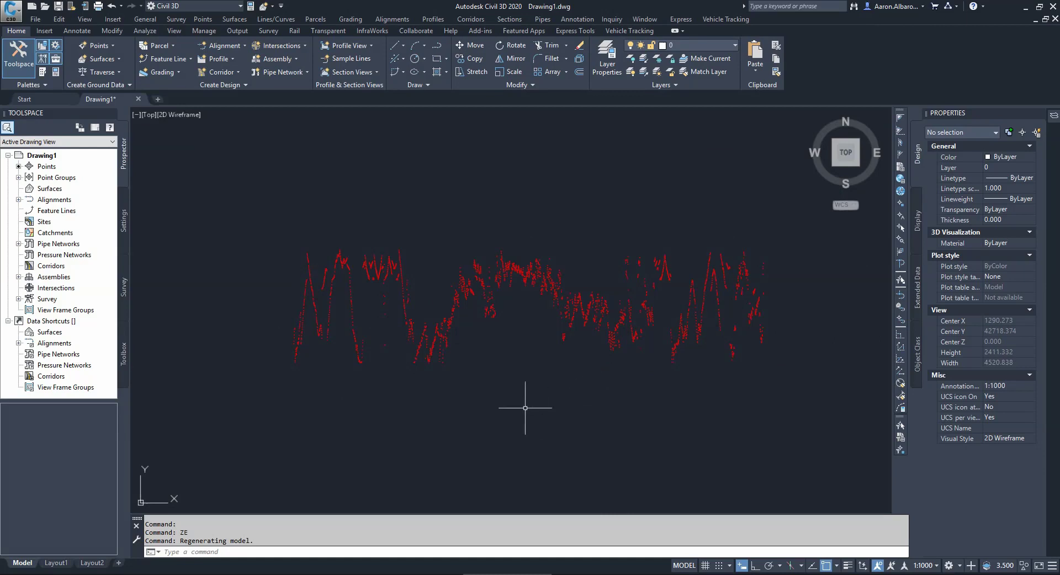
Step: Switch to Excel to check the column order of DETAIL SURVEY.CSV, and return to Civil 3D
left_click(548, 568)
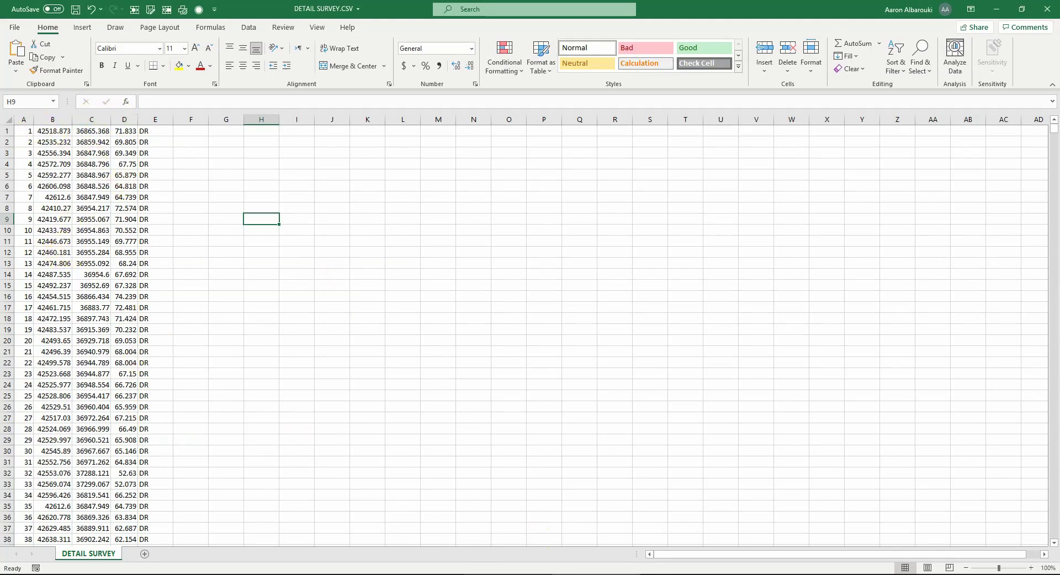
mouse_move(508, 571)
left_click(508, 538)
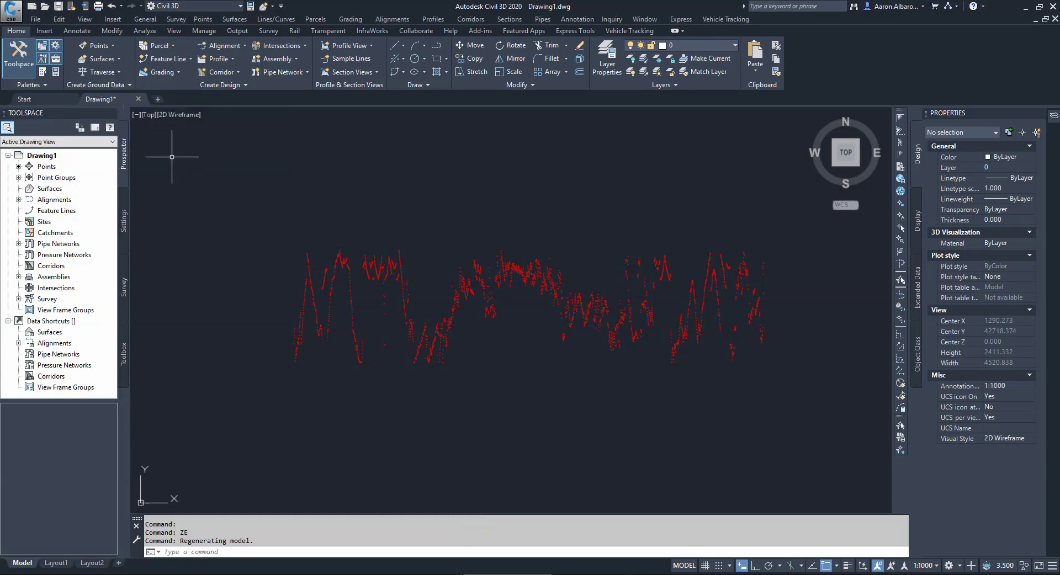
Step: Undo all commands back through the wrong-format point import and its Createpoints command
left_click(121, 5)
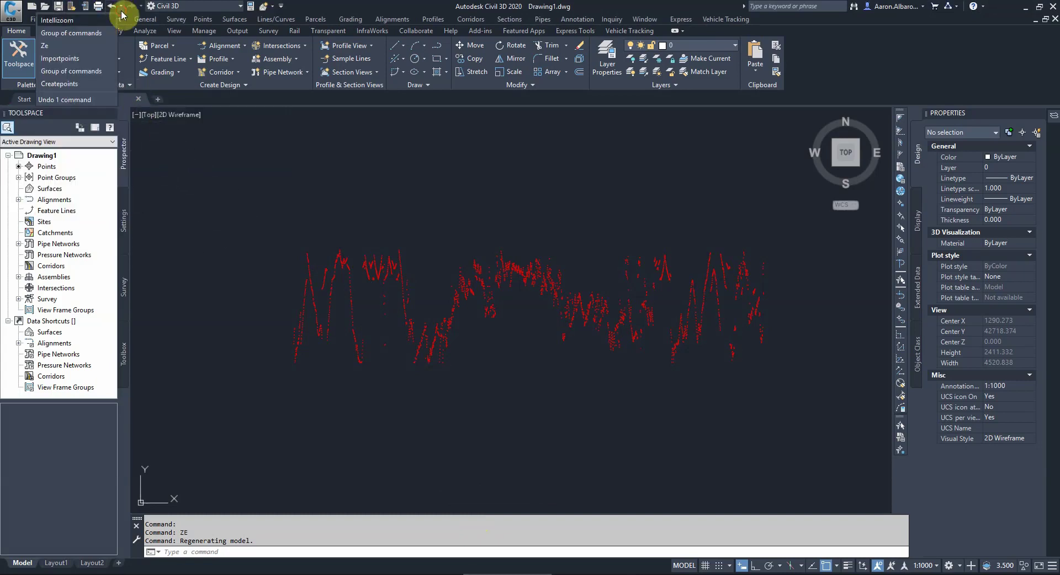
left_click(80, 84)
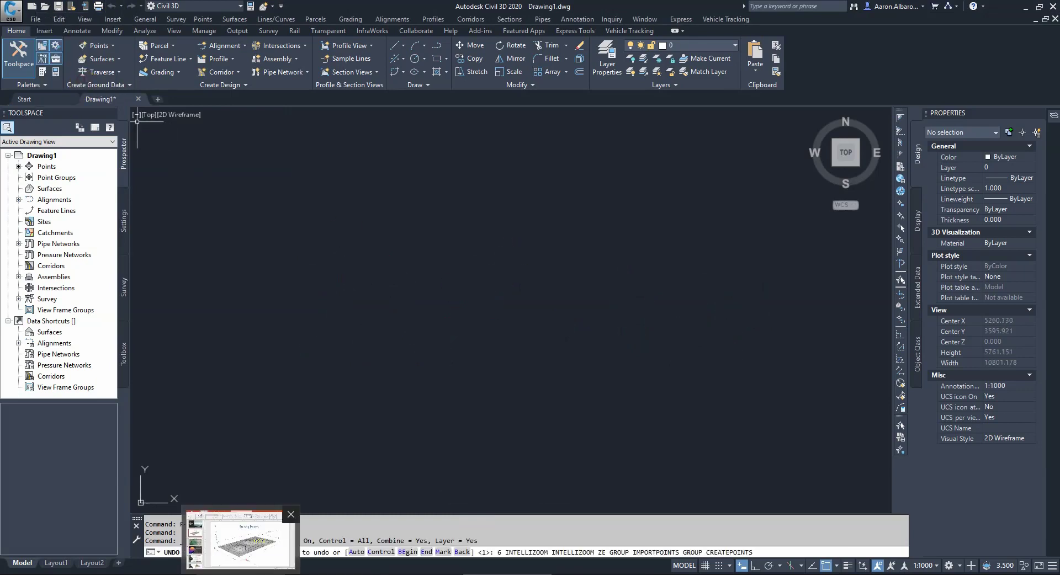
Step: Switch to PowerPoint and start the slide show from the Survey Points slide
left_click(275, 574)
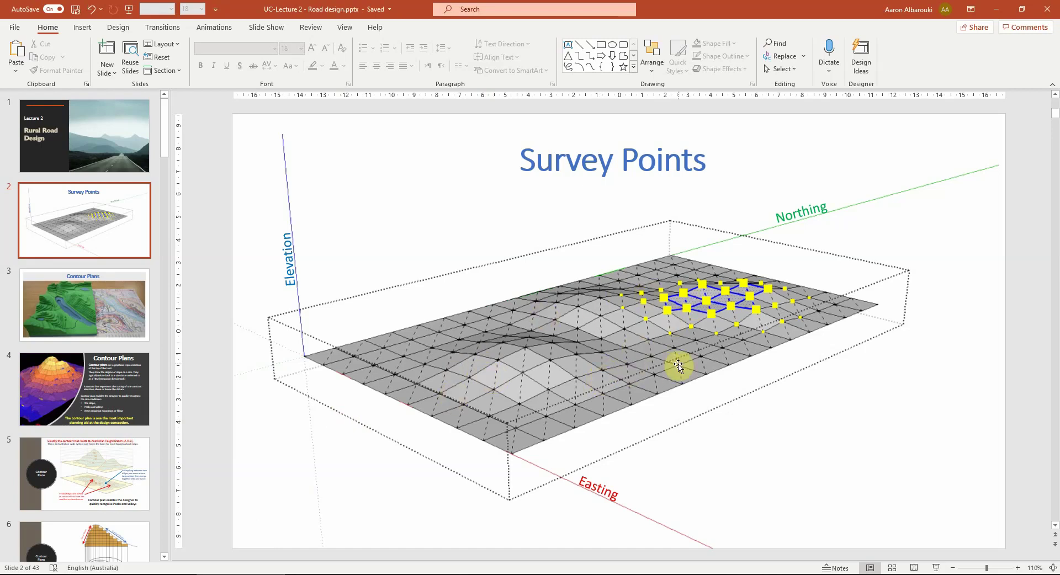
scroll(662, 363, "up", 1)
scroll(663, 362, "down", 1)
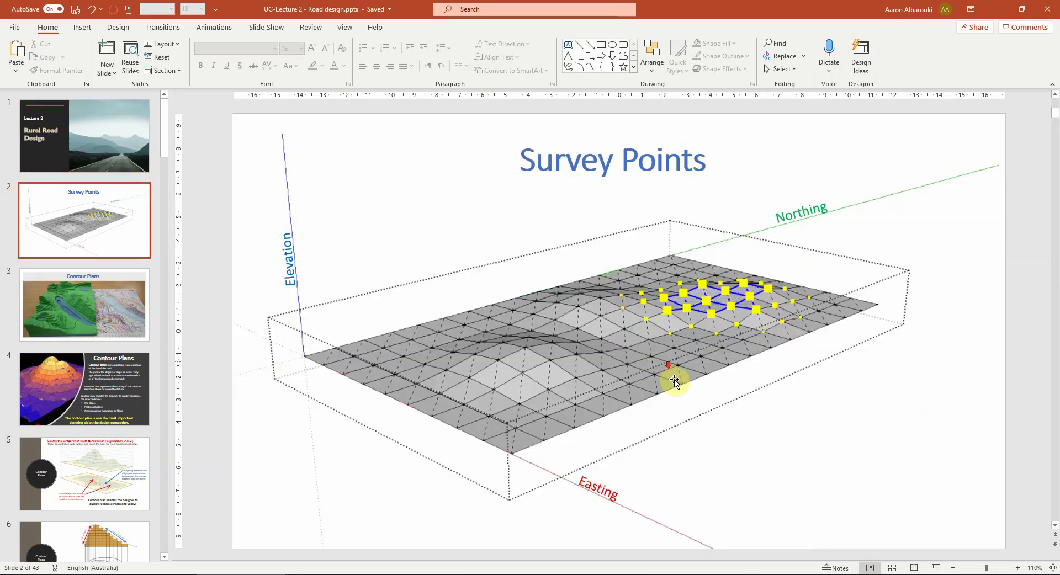
left_click(935, 566)
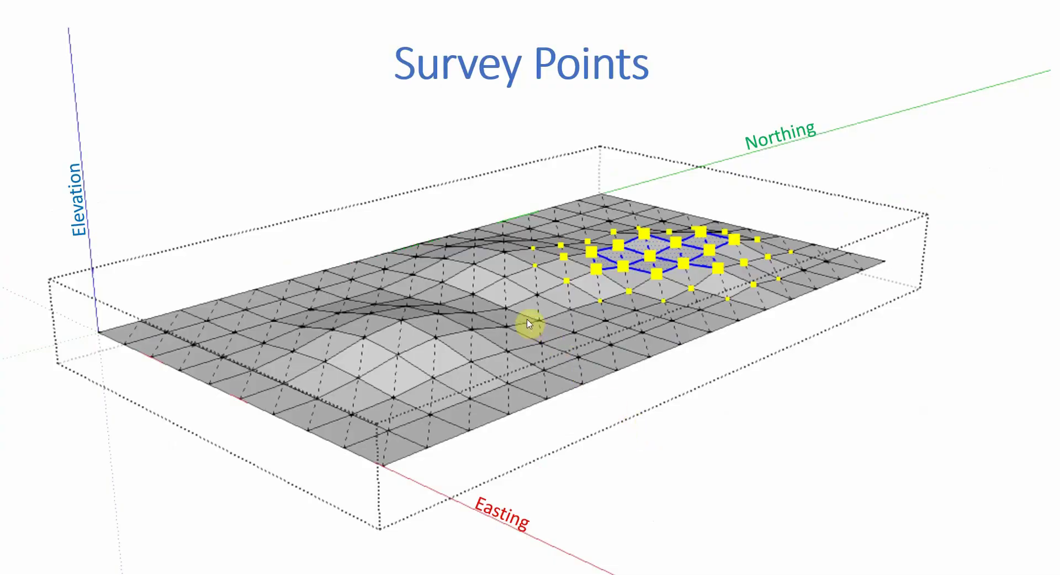
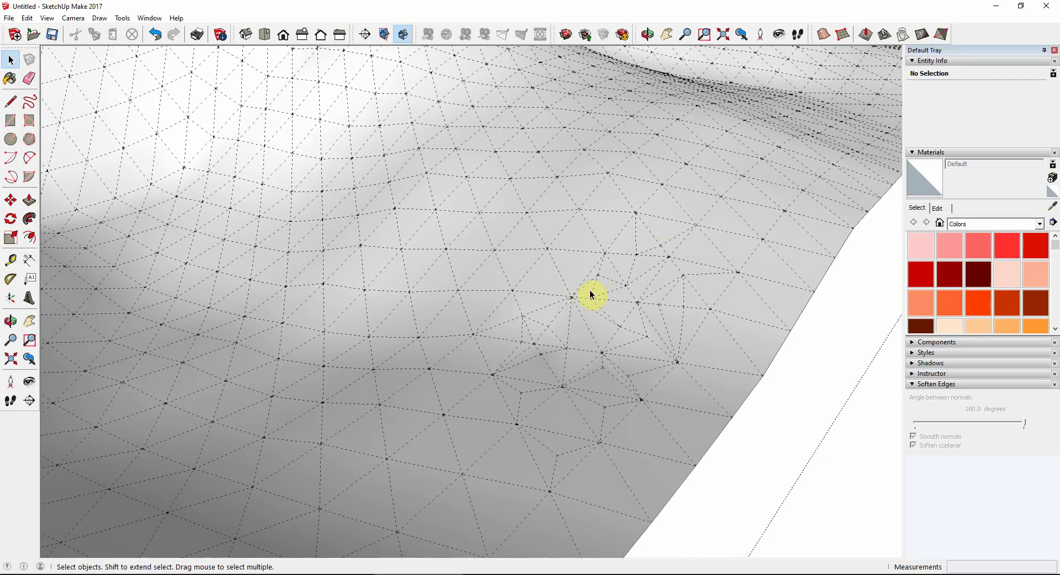
Step: Turn off the display of hidden geometry so the whole terrain mesh shows as a smooth surface
scroll(632, 234, "down", 6)
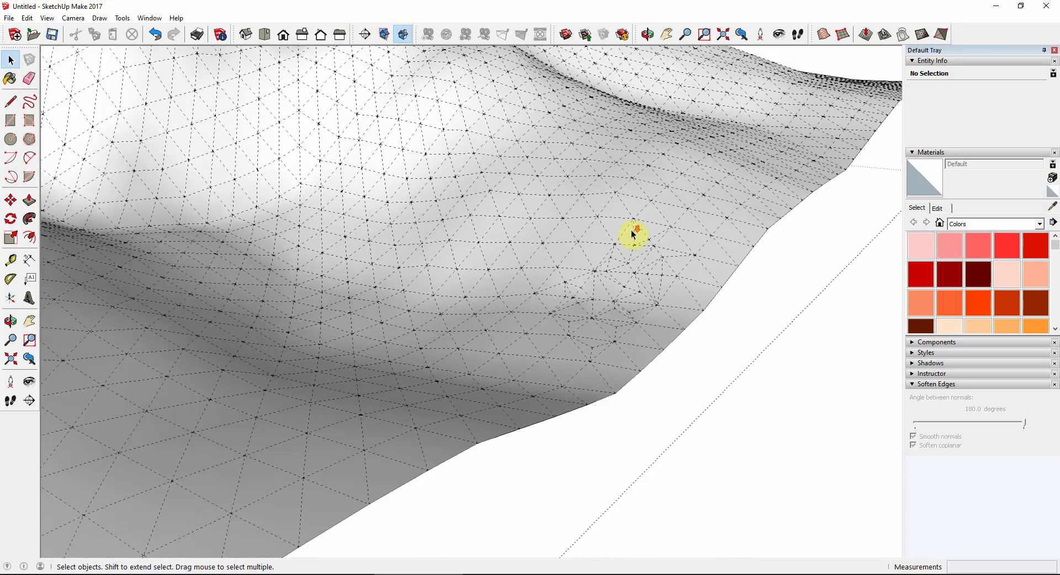
scroll(579, 338, "down", 1)
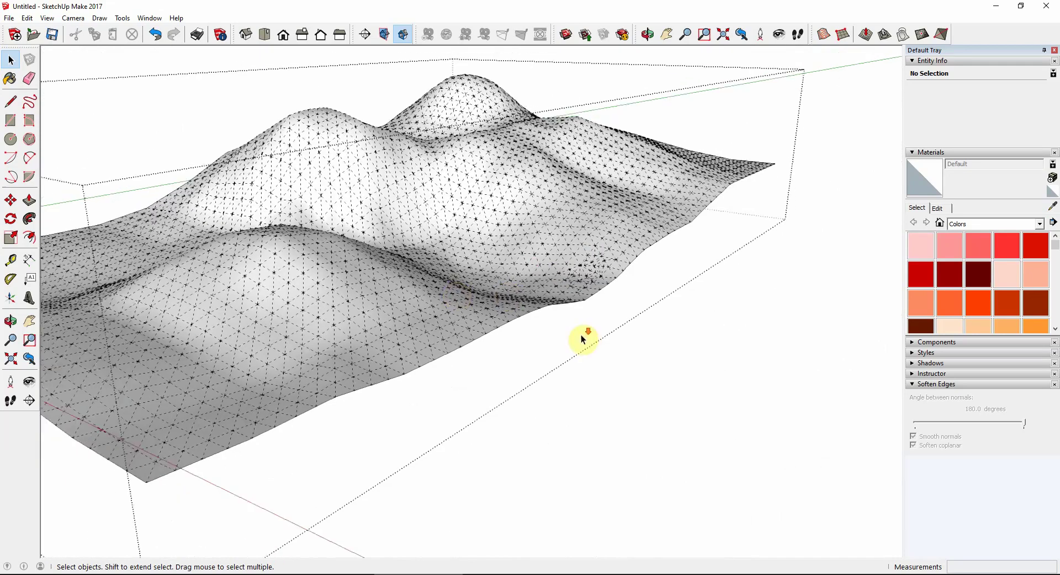
scroll(367, 308, "down", 1)
scroll(374, 286, "down", 1)
scroll(637, 343, "down", 2)
scroll(458, 268, "up", 2)
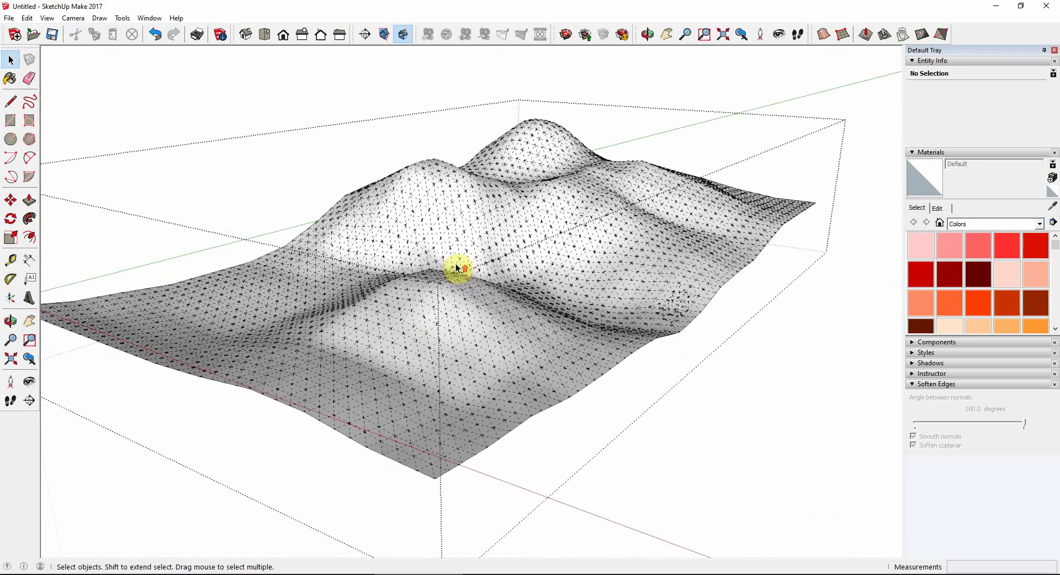
left_click(47, 17)
left_click(60, 58)
scroll(478, 179, "down", 1)
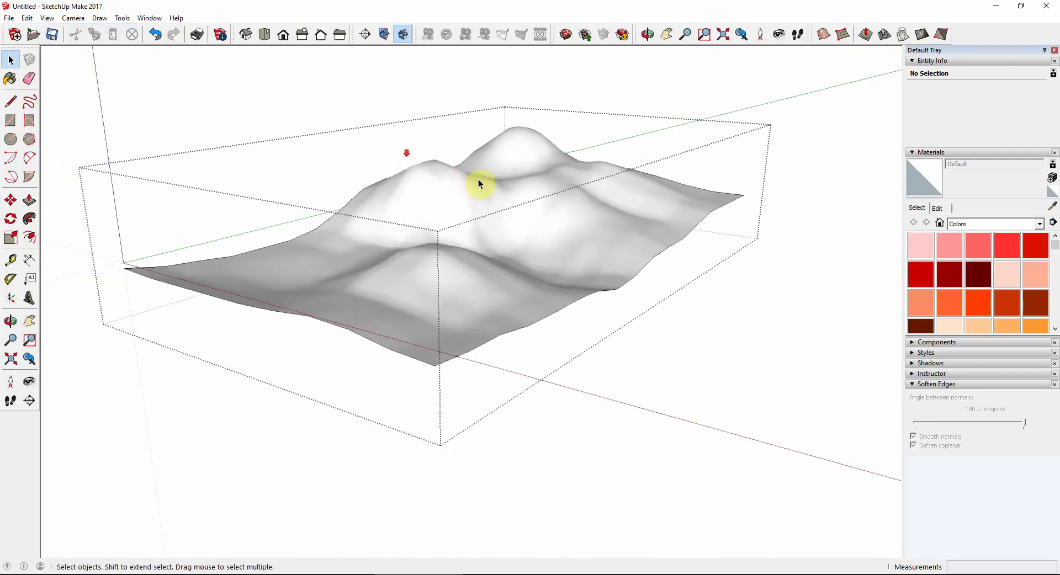
Step: Examine the smooth terrain and the nearby stack of evenly spaced horizontal planes from high and low angles
scroll(687, 315, "down", 2)
scroll(485, 274, "down", 1)
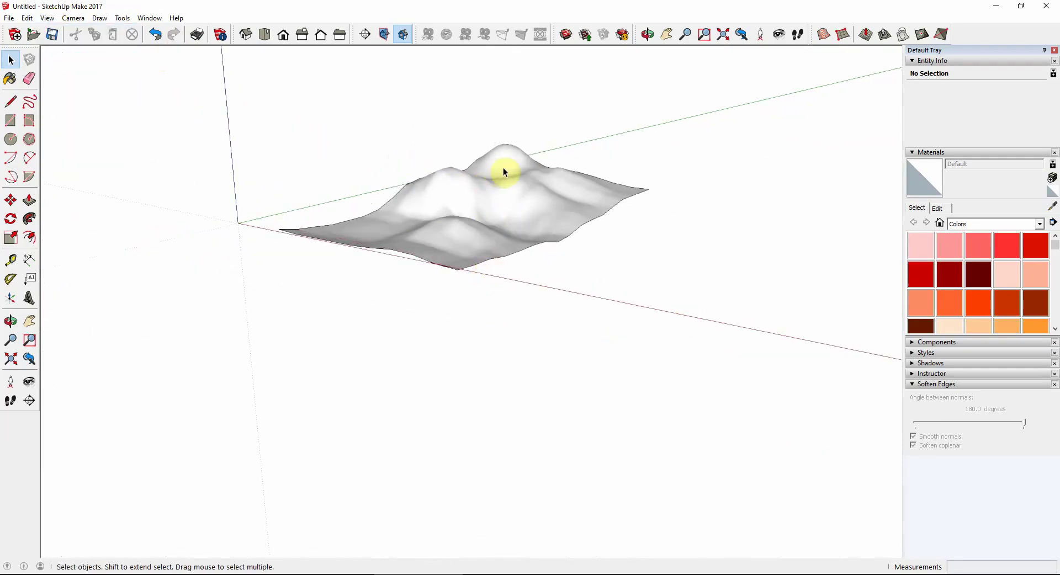
scroll(492, 173, "up", 3)
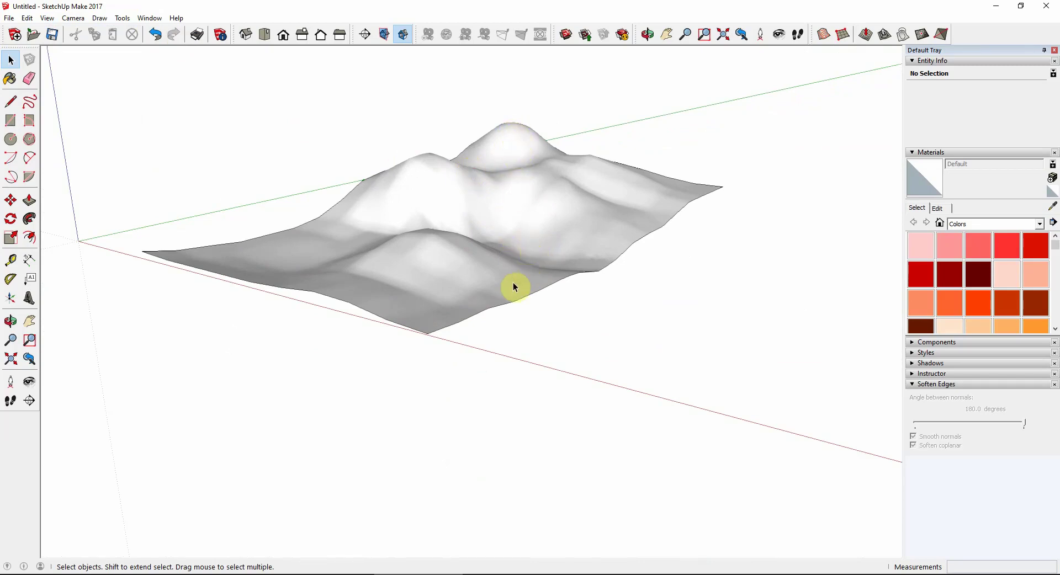
middle_click_drag(504, 242, 512, 304)
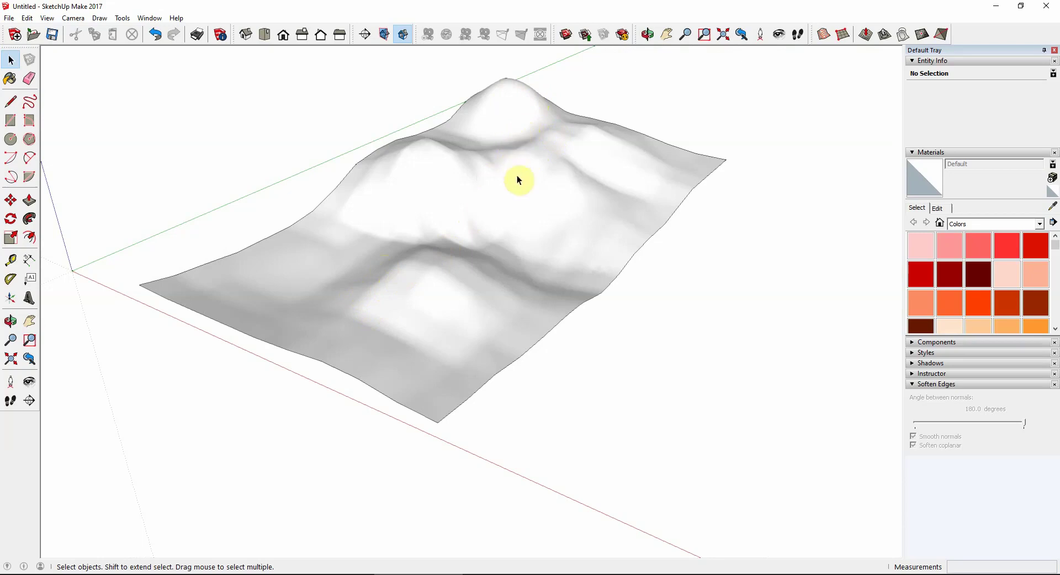
scroll(378, 246, "down", 6)
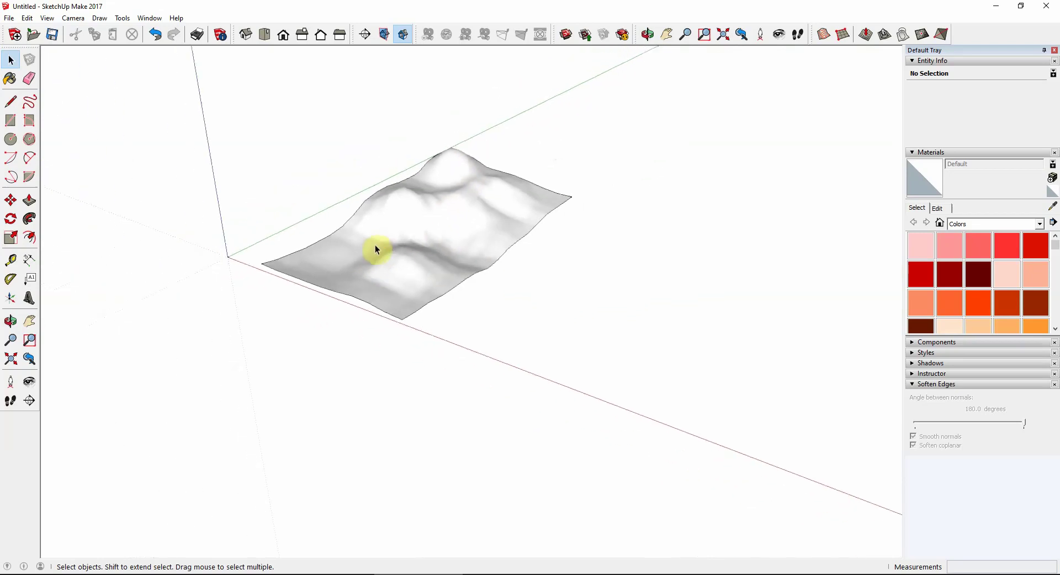
scroll(738, 398, "up", 5)
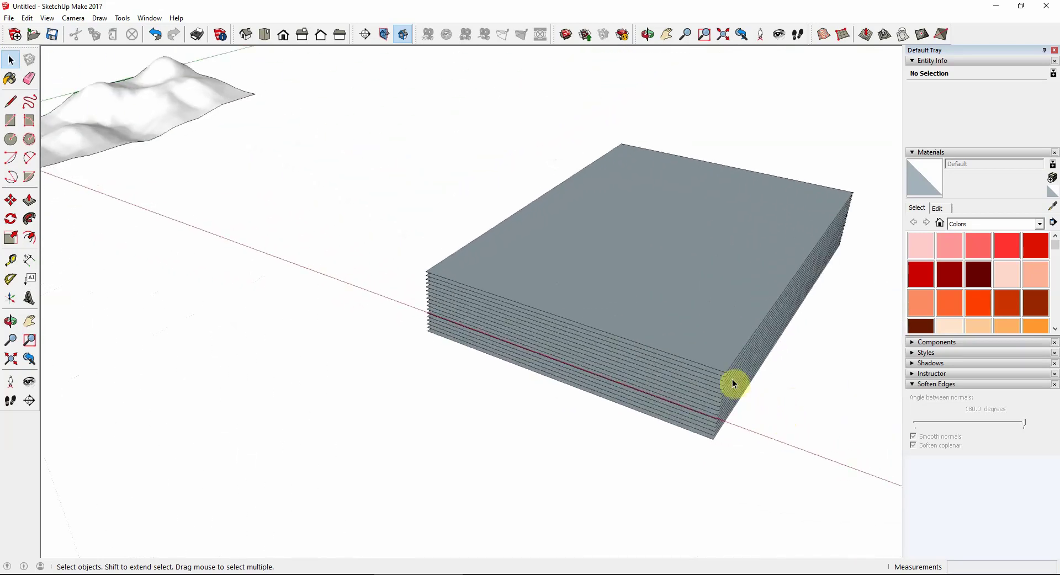
middle_click_drag(740, 380, 663, 249)
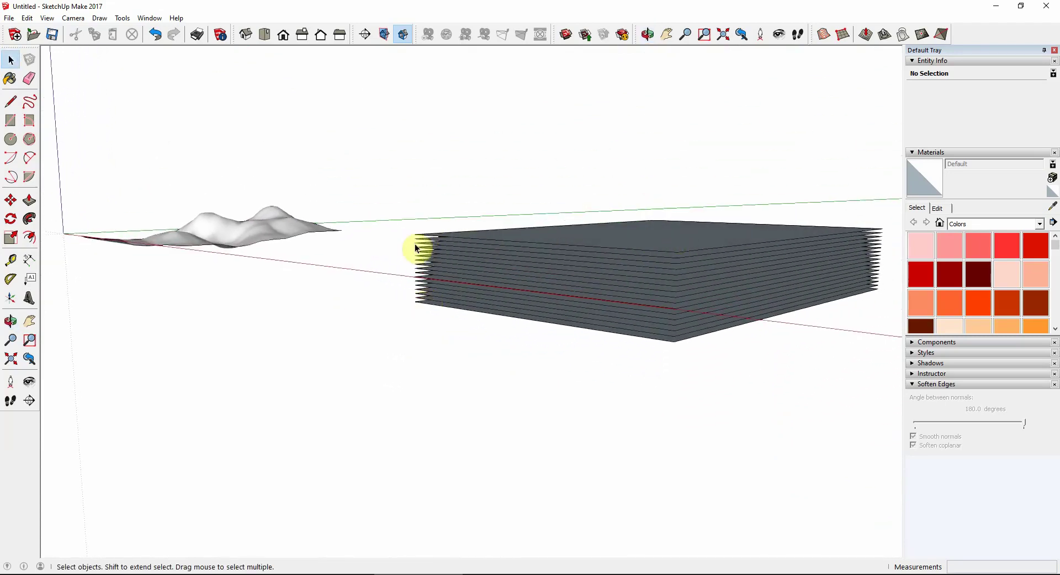
middle_click_drag(434, 313, 639, 414)
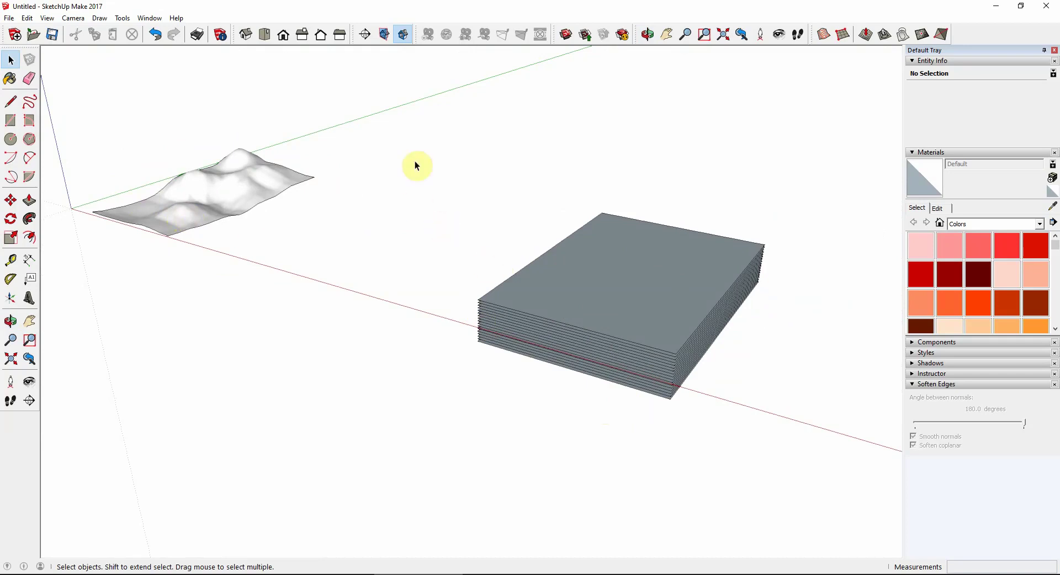
Step: Select the whole stack of 17 plane groups and, in top view, move it about 113200 mm so it covers the terrain
left_click_drag(421, 134, 805, 461)
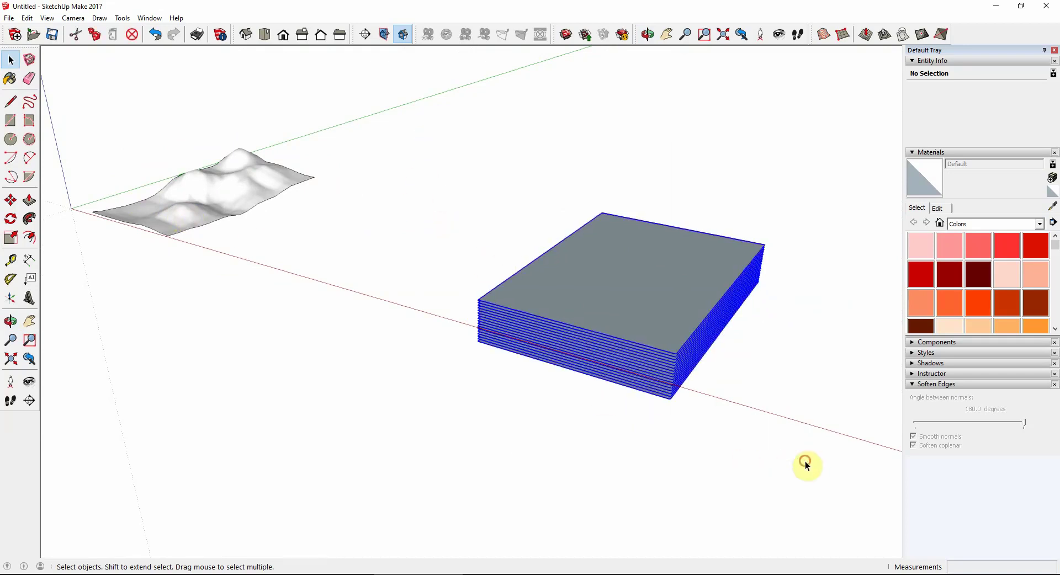
left_click(266, 34)
left_click(11, 200)
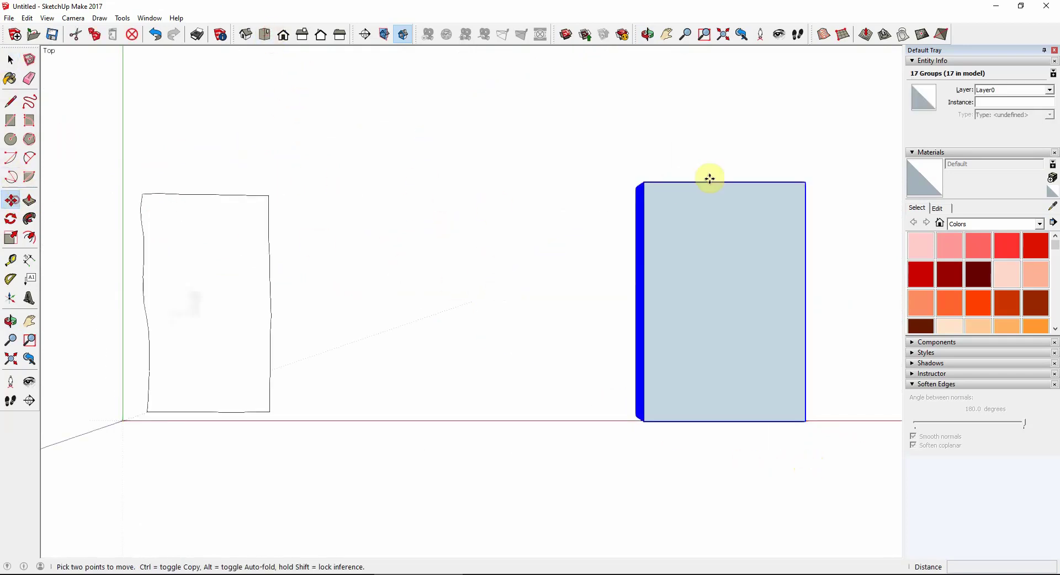
left_click(709, 178)
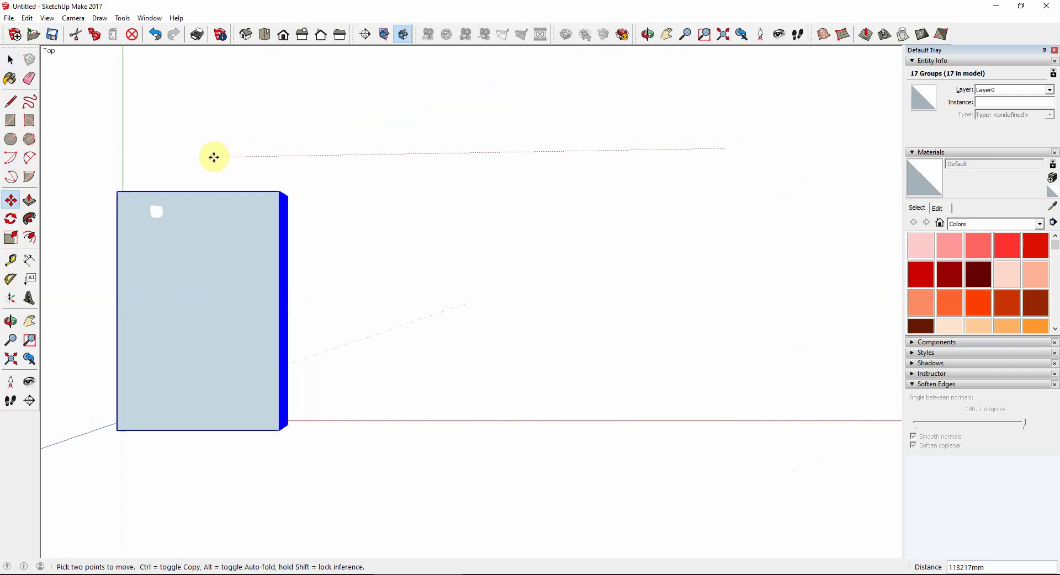
left_click(213, 157)
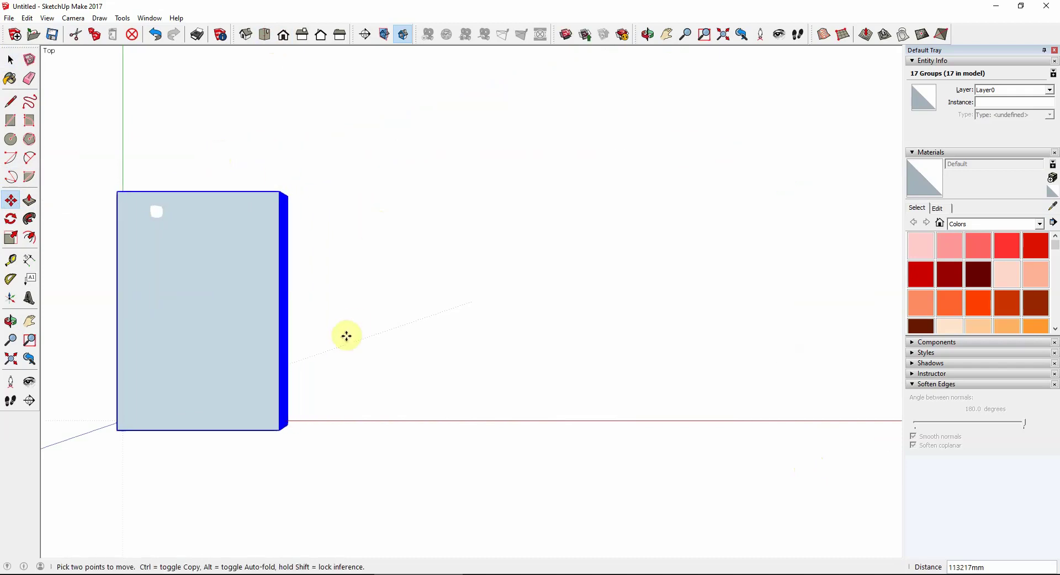
Step: Intersect the faces of the terrain group with the model, selecting it by the peak protruding through the top plane
key("o")
left_click_drag(331, 357, 265, 76)
key("m")
middle_click_drag(362, 400, 185, 274)
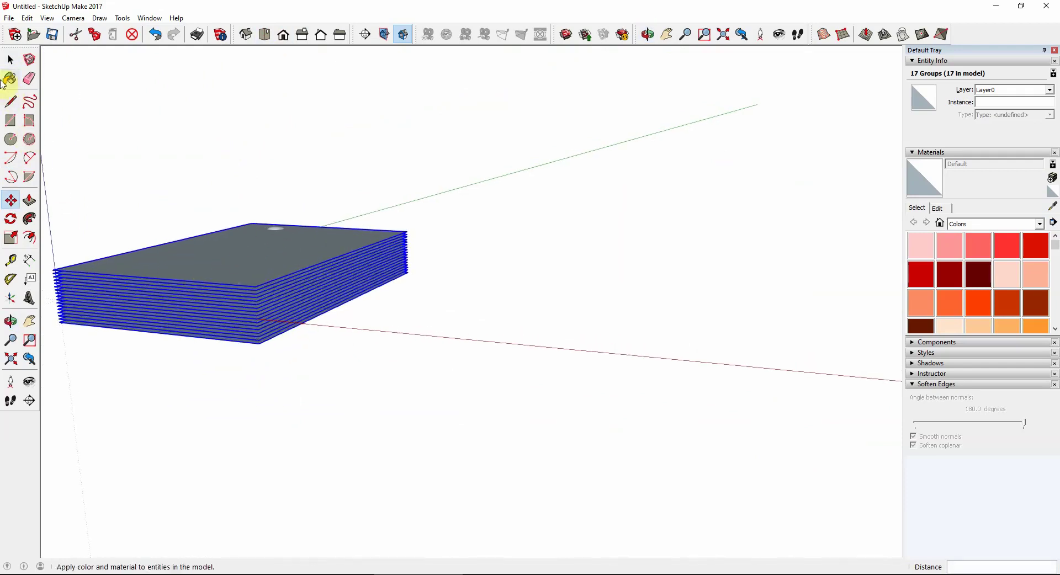
left_click(11, 59)
scroll(263, 241, "up", 1)
scroll(264, 240, "up", 3)
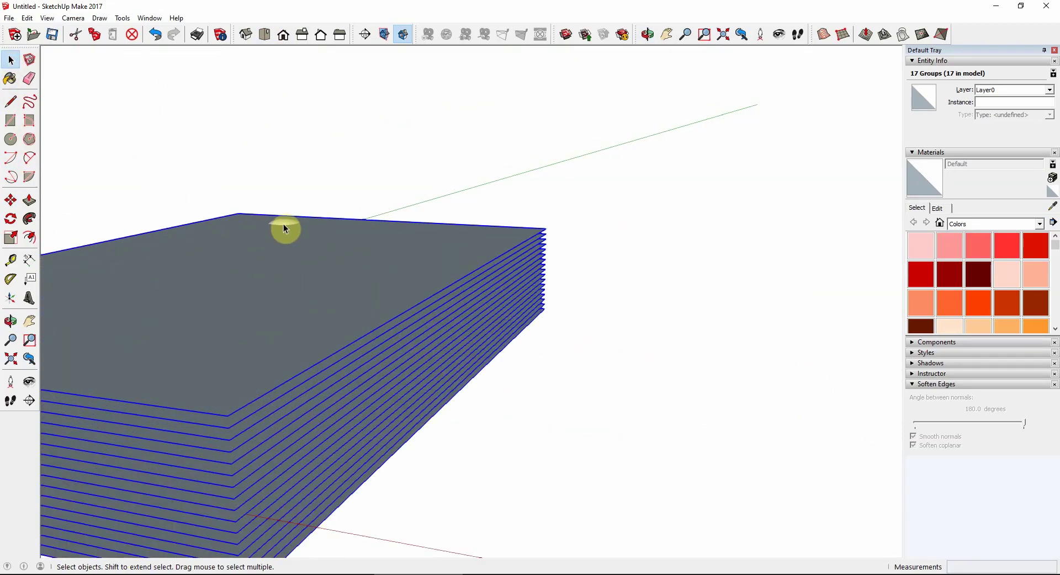
left_click(285, 227)
right_click(284, 227)
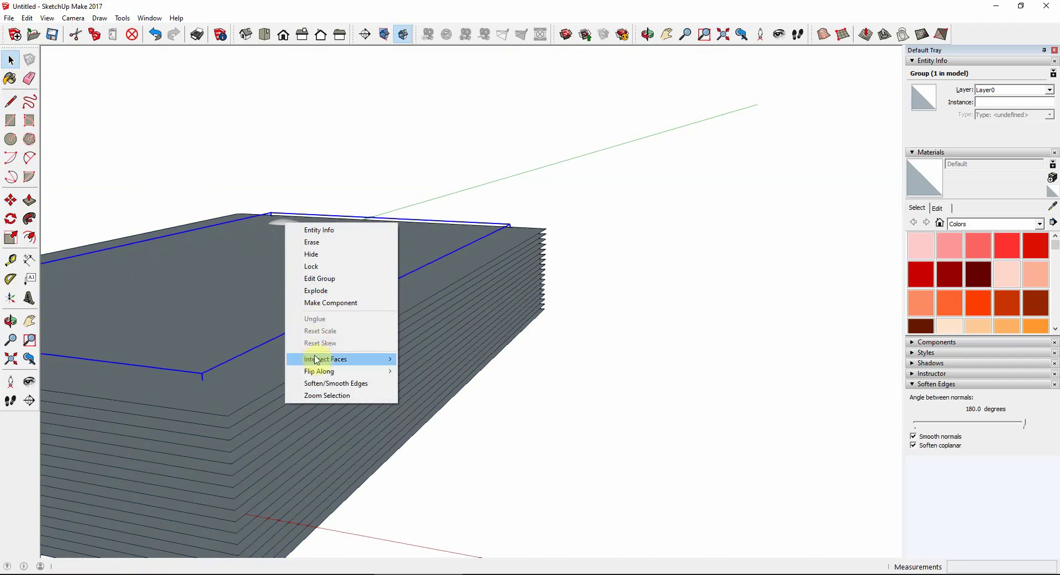
mouse_move(331, 360)
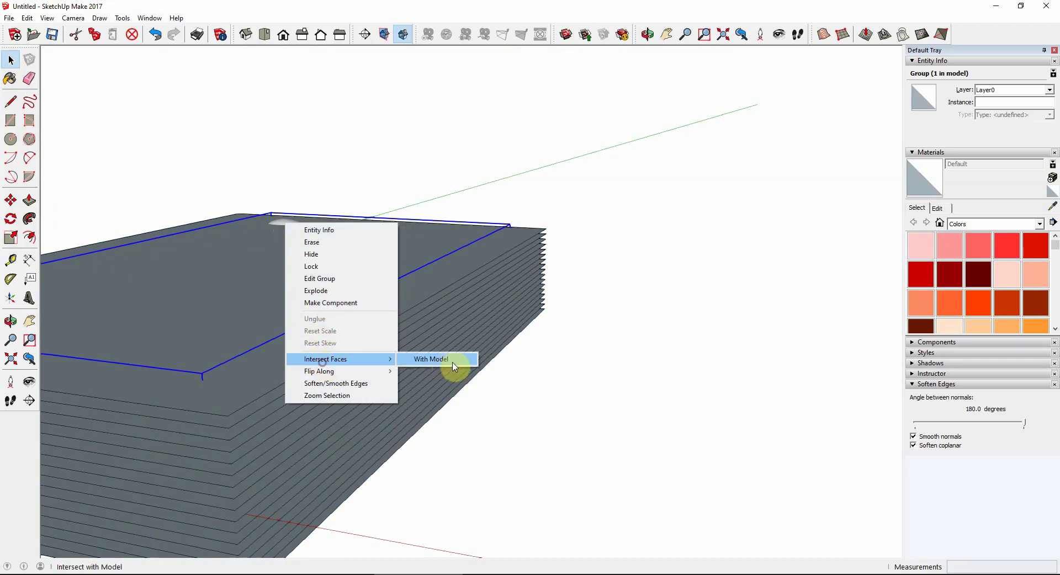
left_click(453, 360)
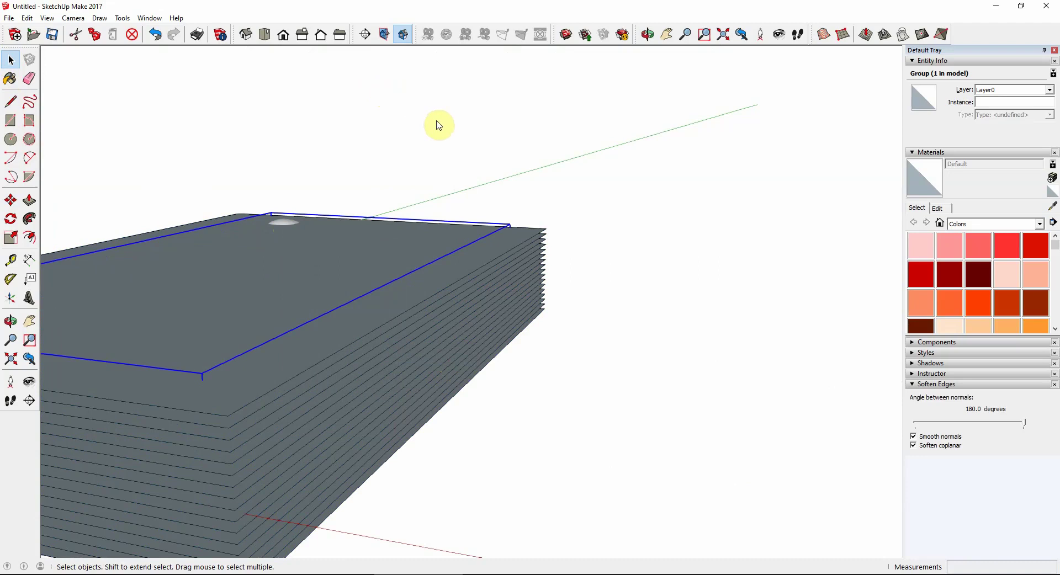
Step: Select all 17 plane groups, move the stack about 81800 mm away so it stands clear of the terrain, and clear the selection
left_click(652, 202)
left_click_drag(596, 208, 525, 357)
key("m")
scroll(308, 201, "down", 3)
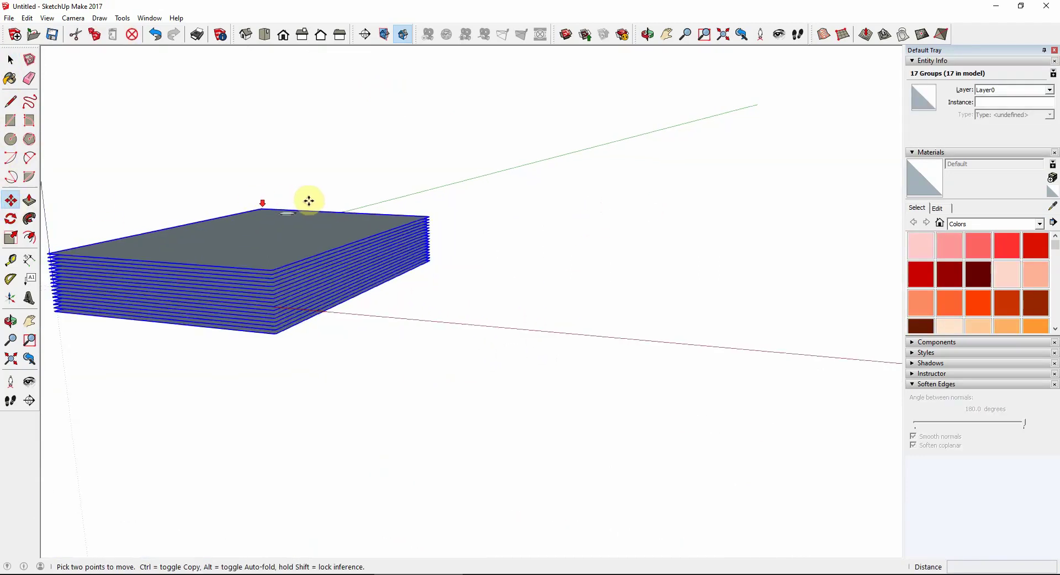
scroll(309, 201, "down", 2)
left_click(303, 163)
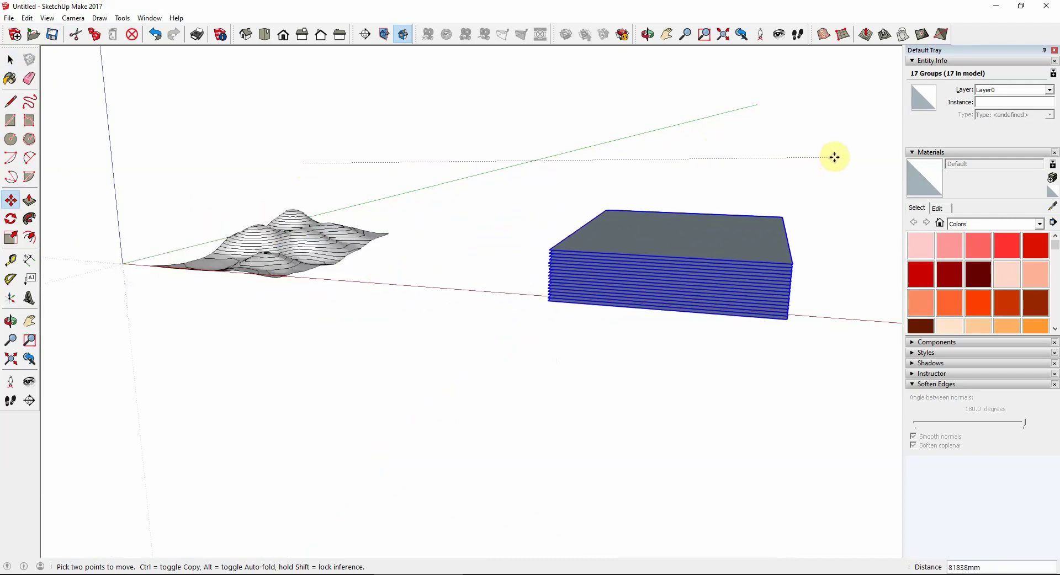
left_click(834, 157)
middle_click_drag(314, 247, 382, 398)
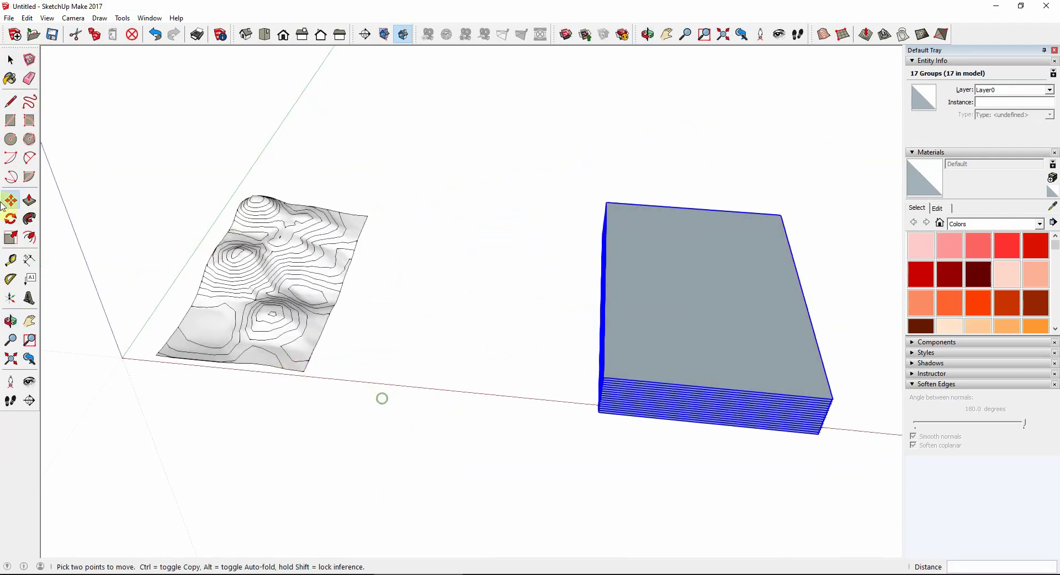
left_click(10, 59)
left_click(149, 196)
Step: Examine the intersection contour lines on the terrain from several angles, comparing their spacing around the peaks and across the flatter areas
scroll(247, 309, "up", 2)
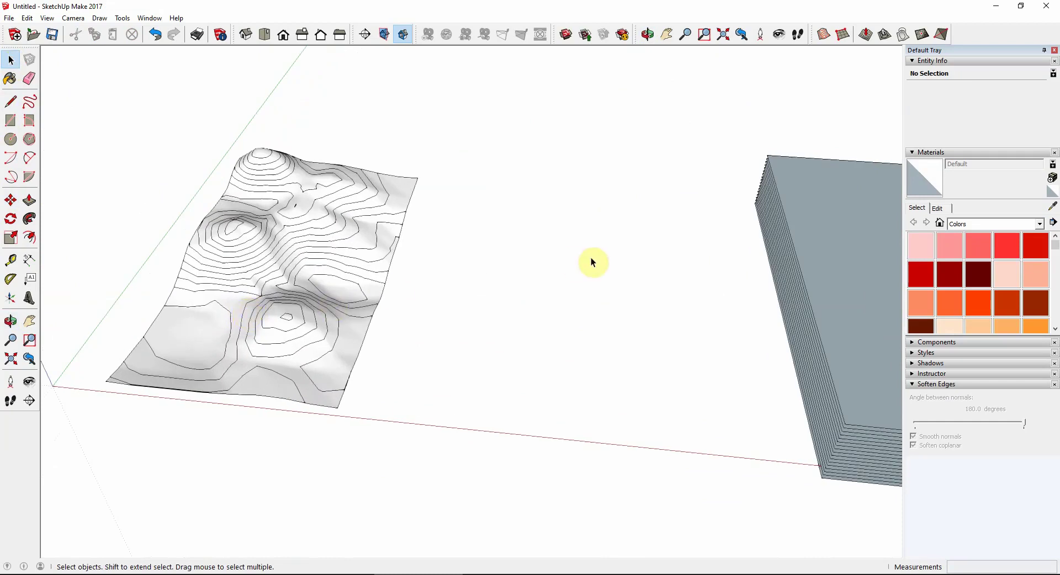
scroll(237, 254, "up", 1)
scroll(257, 288, "up", 1)
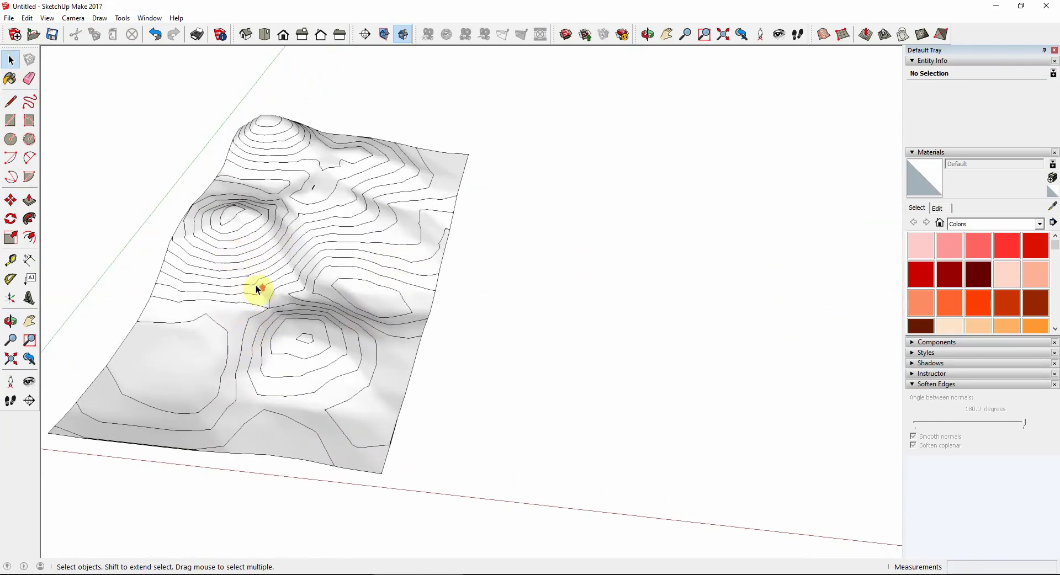
scroll(241, 244, "up", 1)
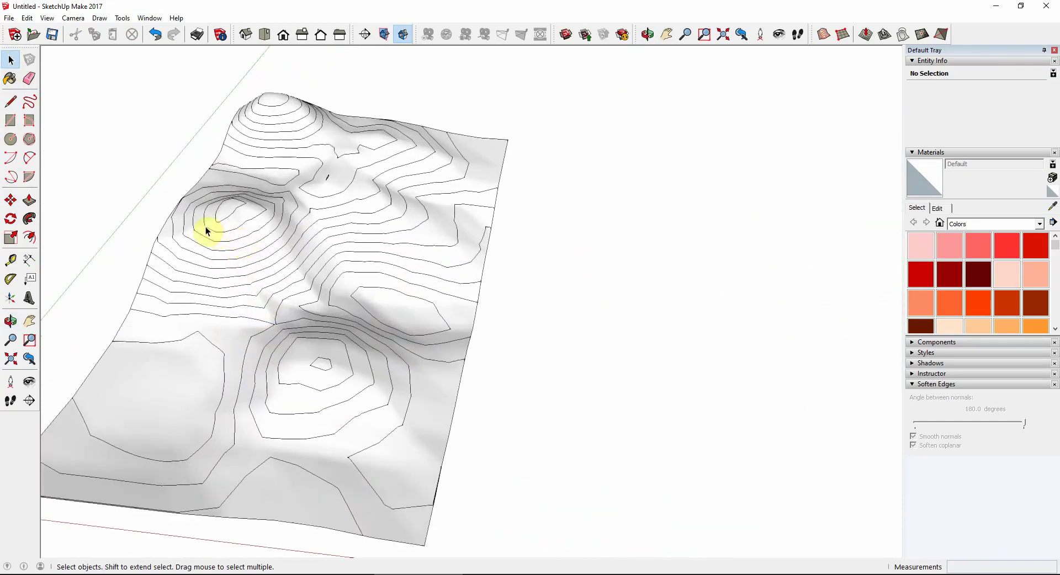
scroll(218, 206, "down", 2)
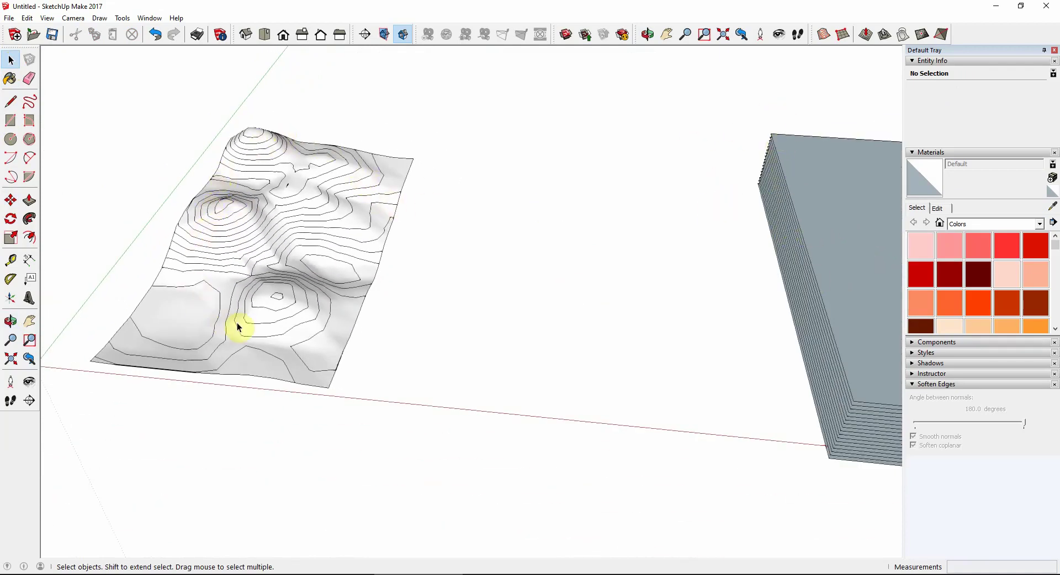
scroll(253, 298, "up", 4)
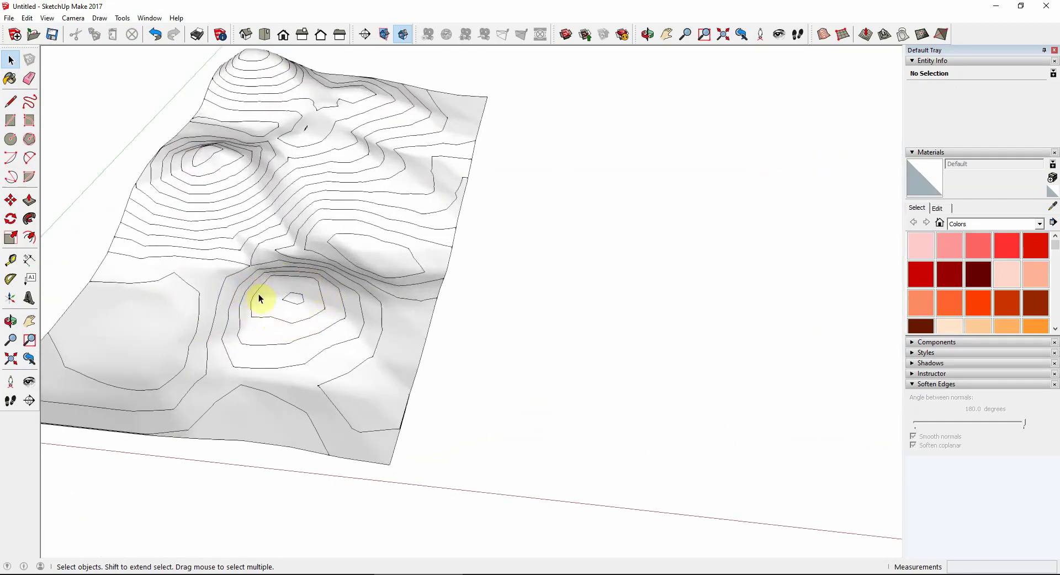
scroll(209, 279, "down", 3)
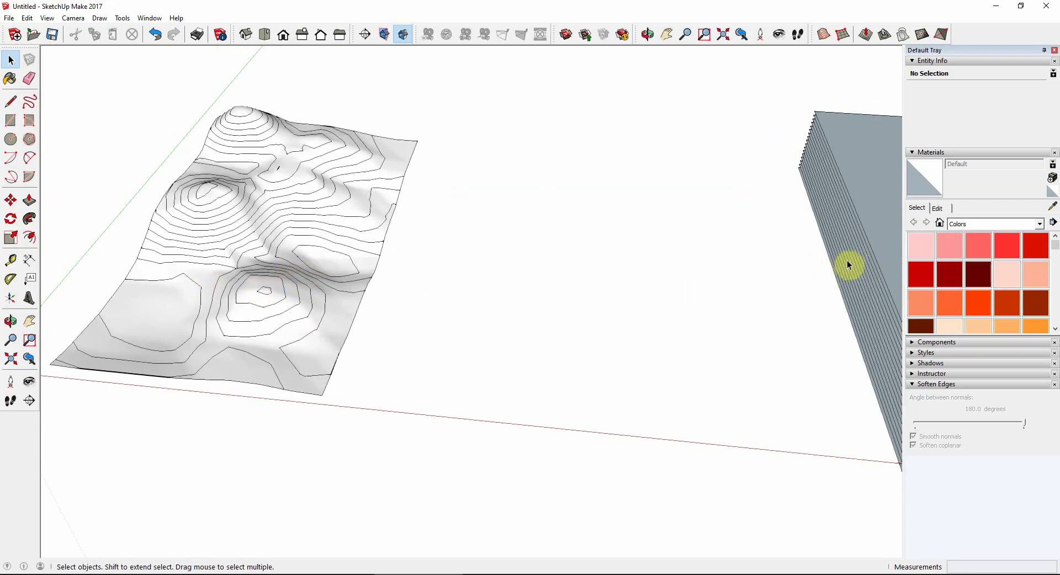
scroll(239, 301, "up", 2)
scroll(303, 296, "down", 5)
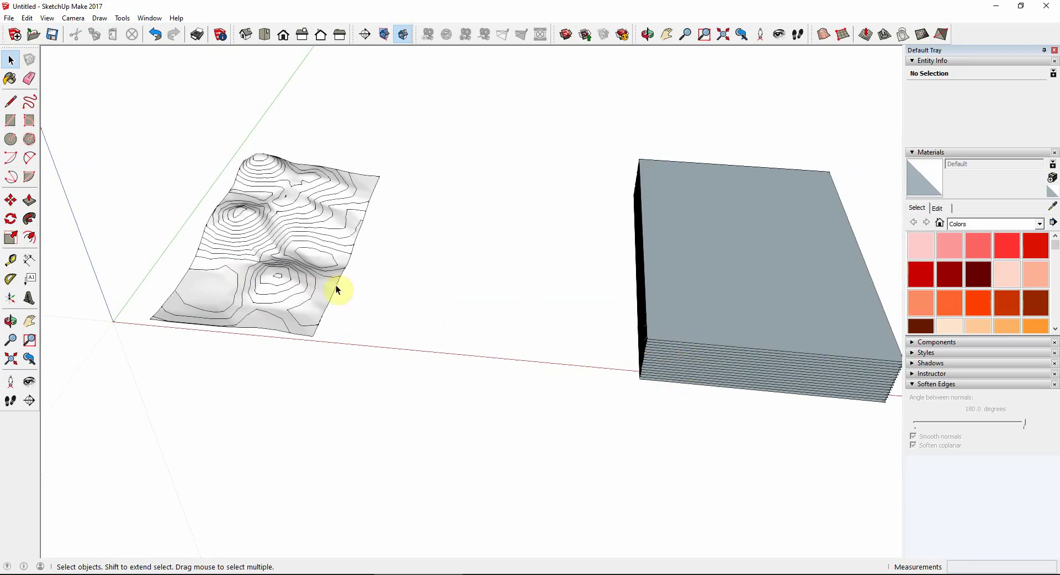
scroll(223, 243, "up", 4)
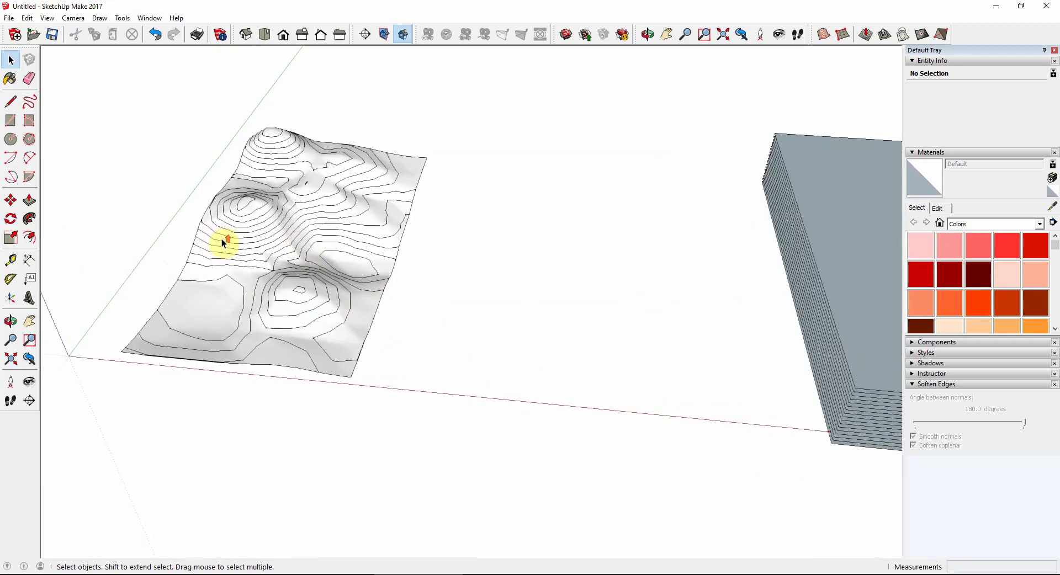
middle_click_drag(272, 280, 198, 171)
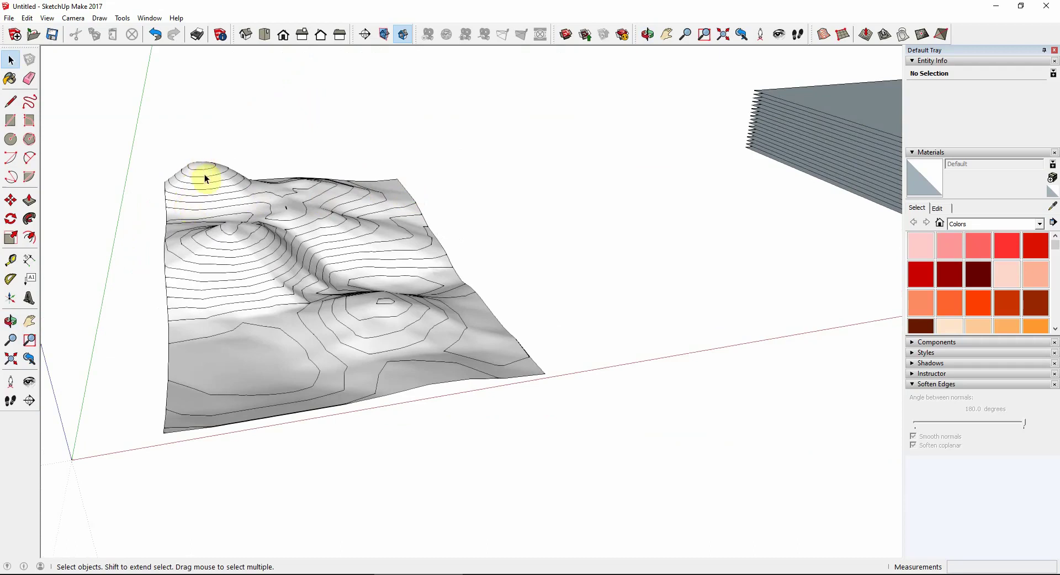
middle_click_drag(350, 265, 218, 305)
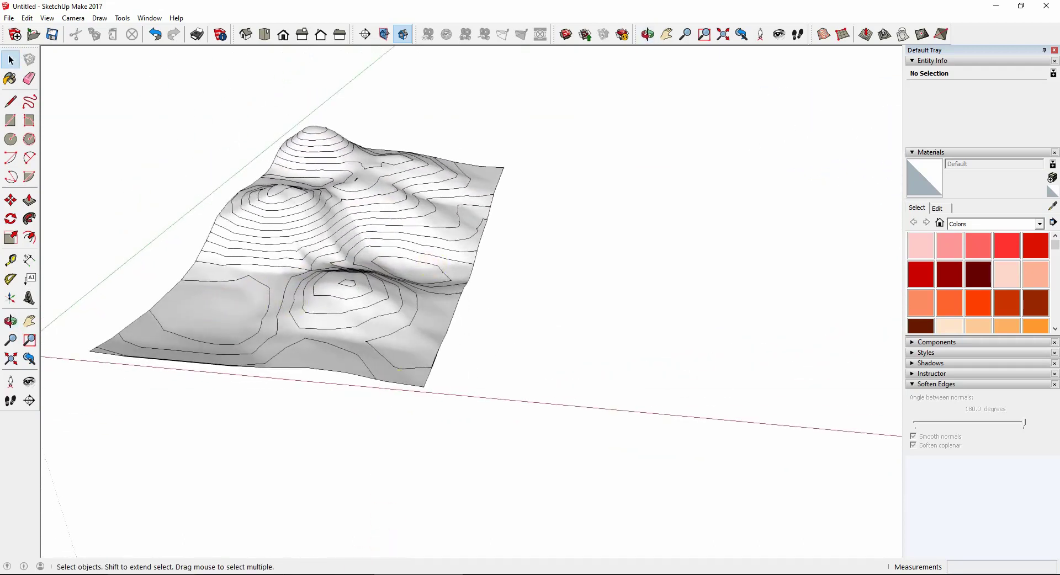
Step: Switch to the SAPPA property and planning atlas in the browser and set its base map to Topographic
left_click(152, 574)
left_click(313, 5)
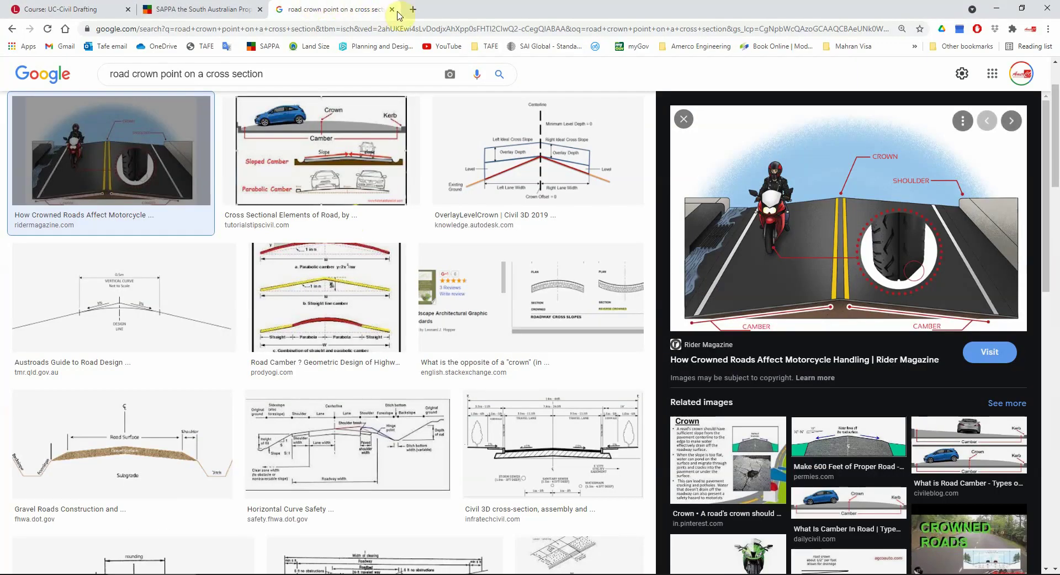
left_click(208, 8)
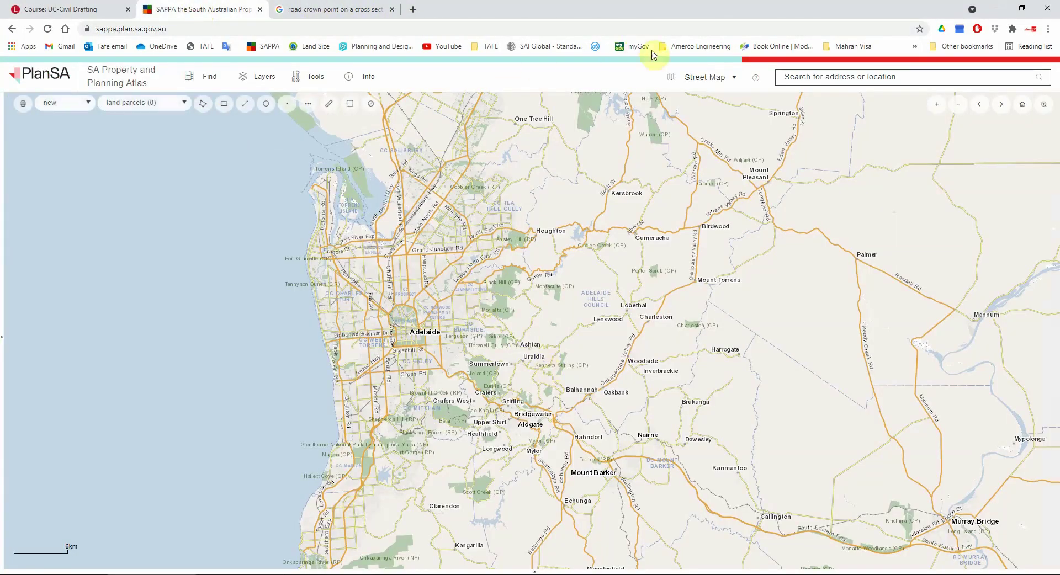
left_click(704, 77)
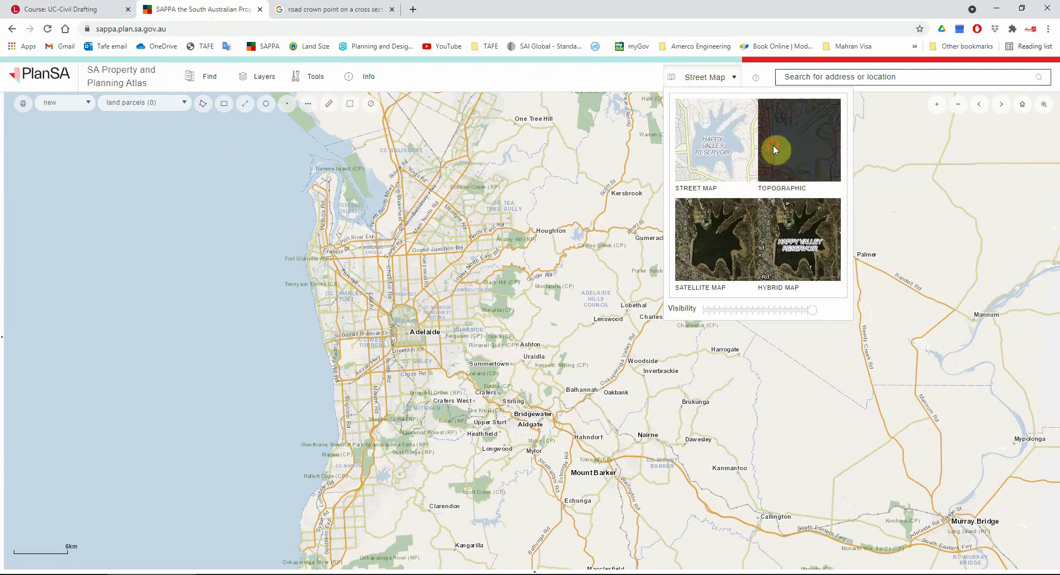
left_click(776, 171)
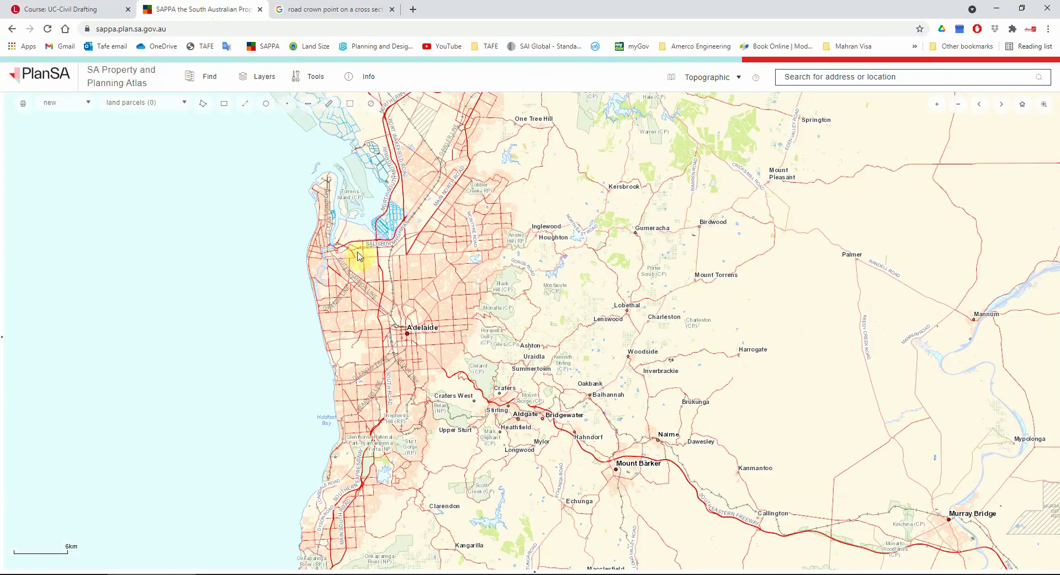
Step: Examine the contour lines on the topographic map in the hills around Crafers West
left_click_drag(567, 372, 418, 199)
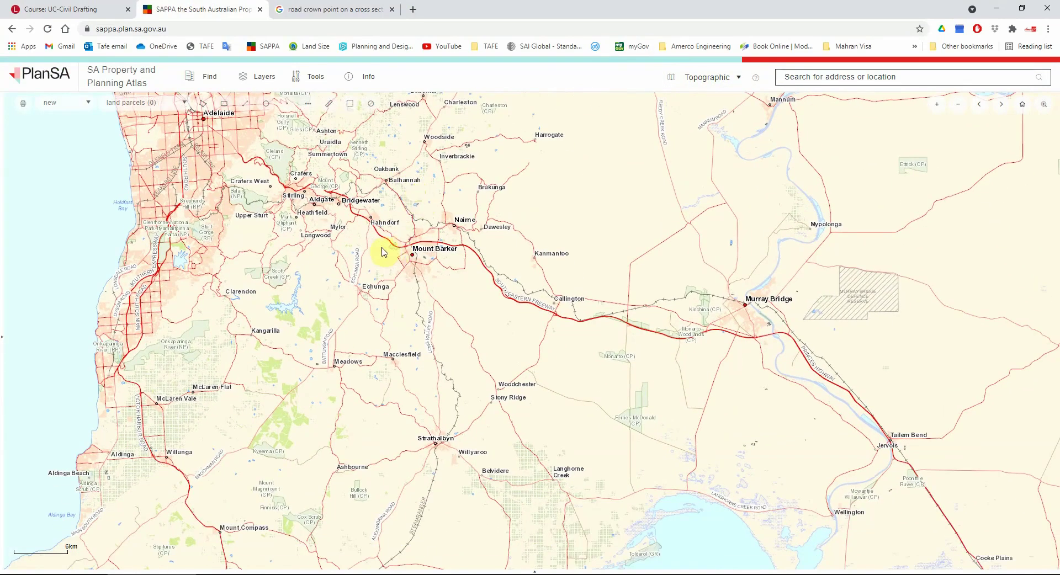
left_click_drag(380, 249, 437, 282)
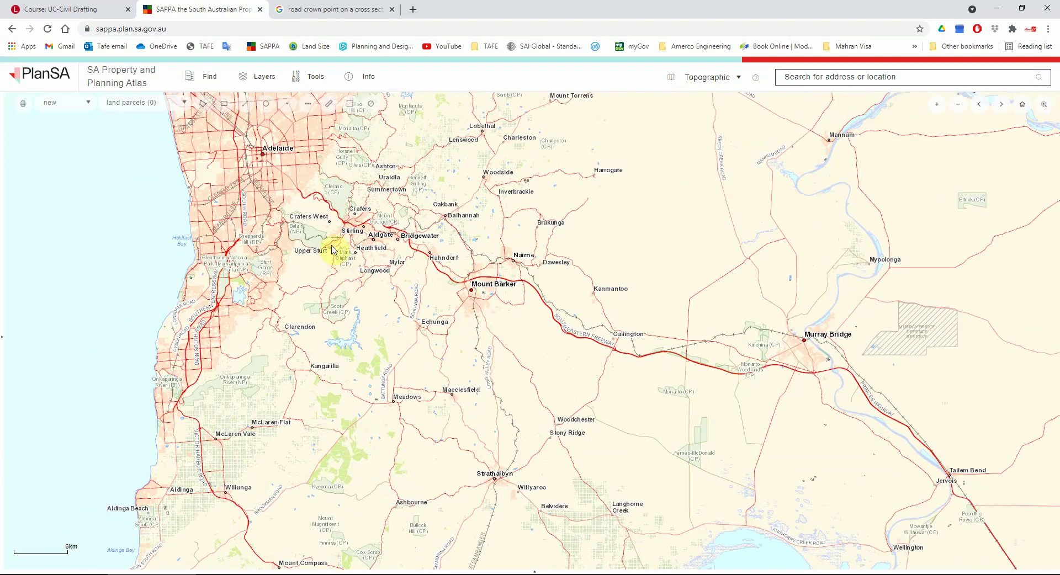
scroll(332, 250, "up", 2)
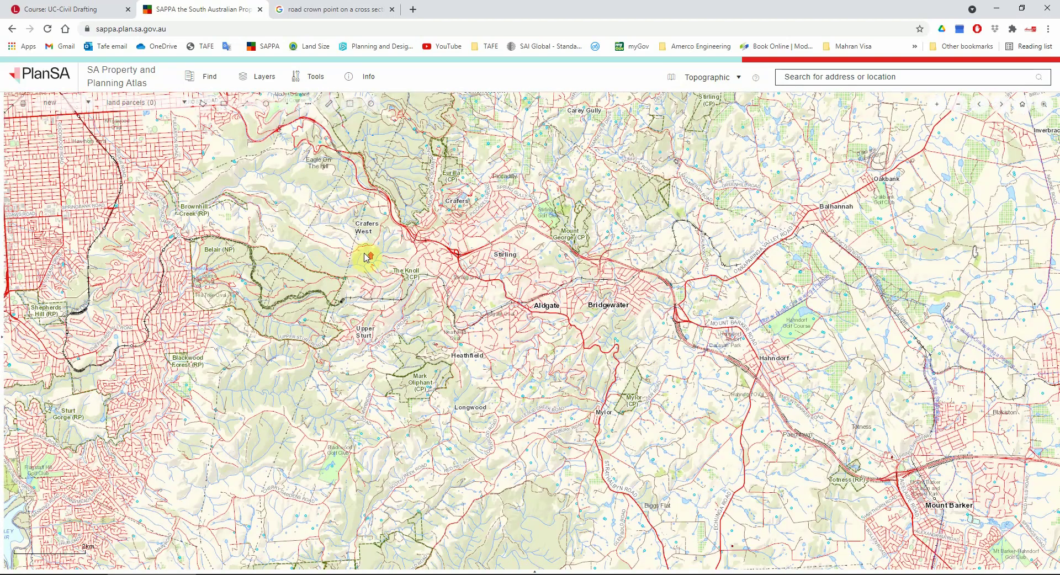
scroll(362, 255, "up", 2)
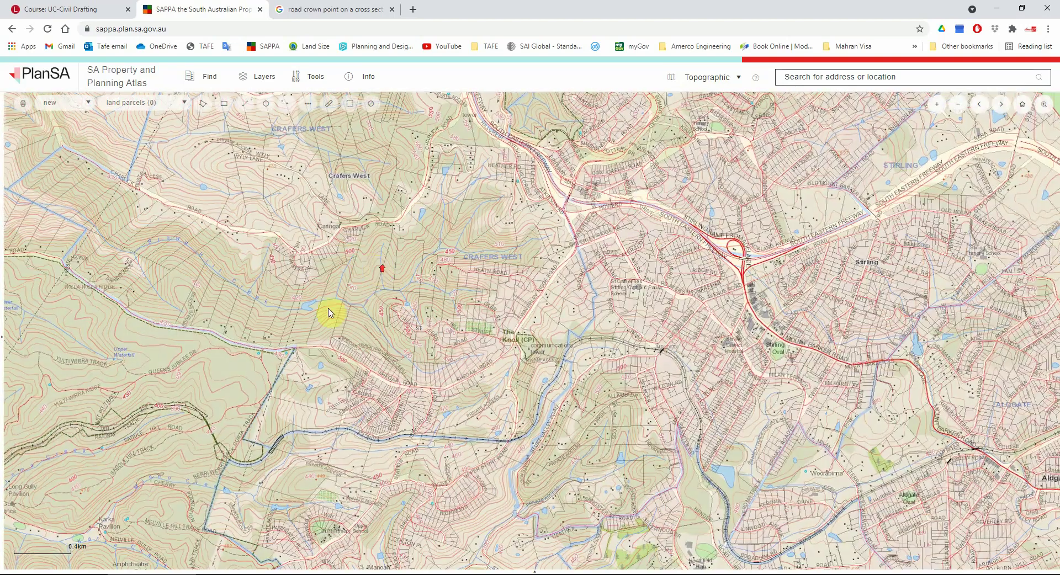
scroll(354, 257, "up", 1)
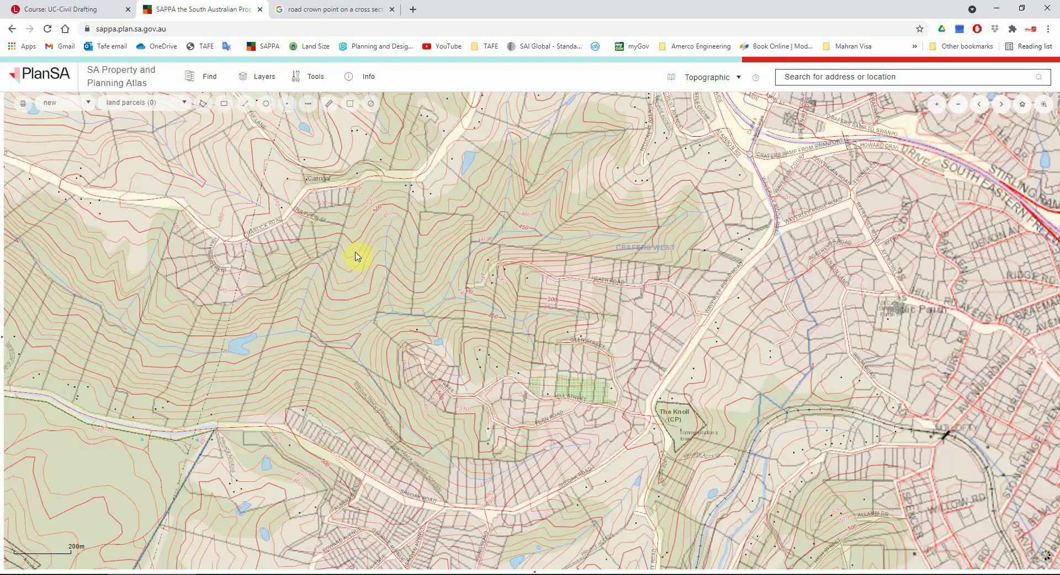
left_click(440, 298)
left_click_drag(411, 266, 497, 359)
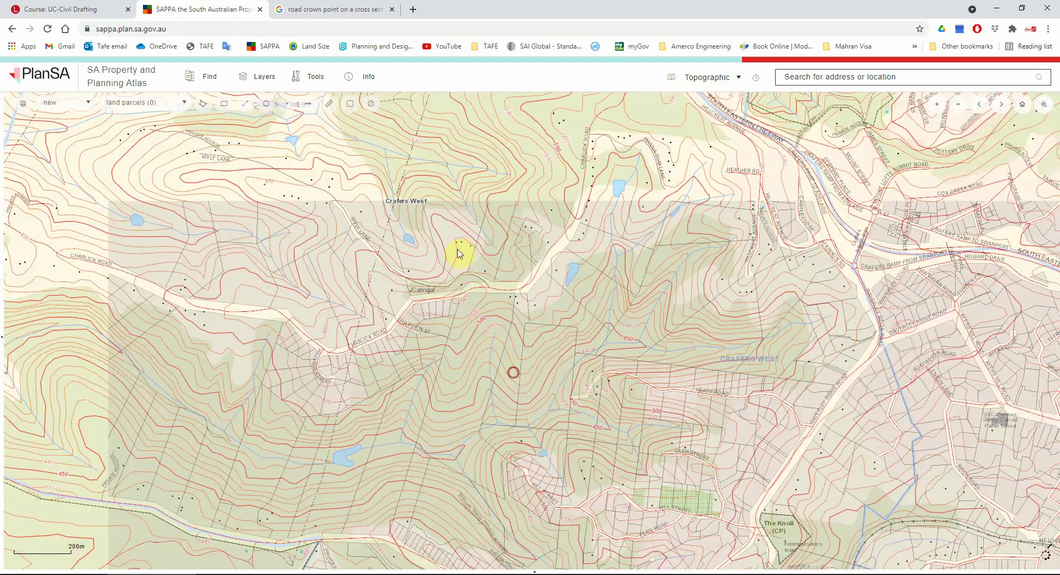
left_click_drag(461, 250, 605, 396)
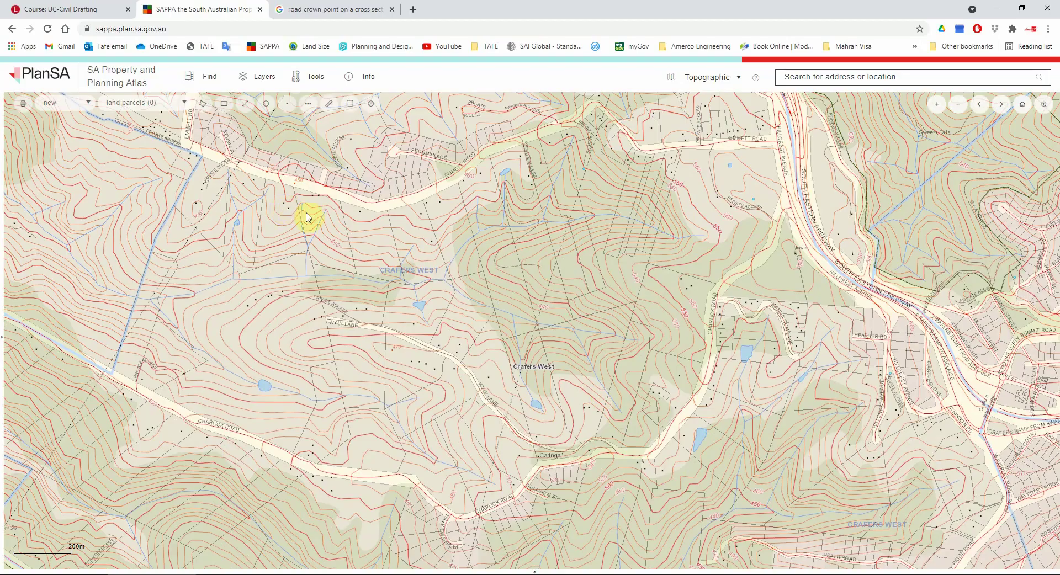
Step: Examine the contours and elevation labels around the closed hilltop loops southeast of Bradbury, close enough to read them
scroll(307, 216, "down", 1)
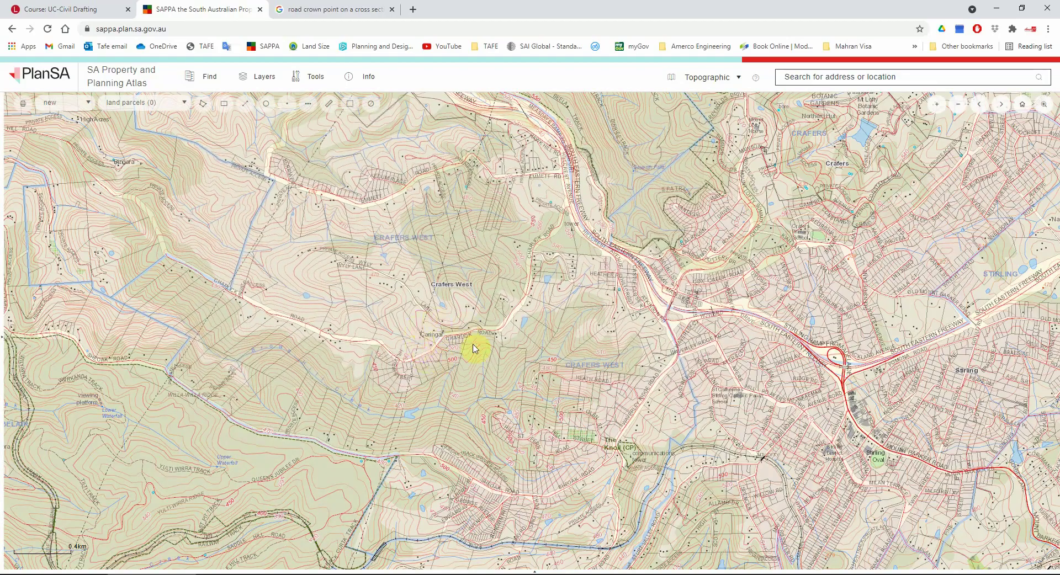
scroll(473, 349, "down", 1)
left_click_drag(425, 252, 360, 166)
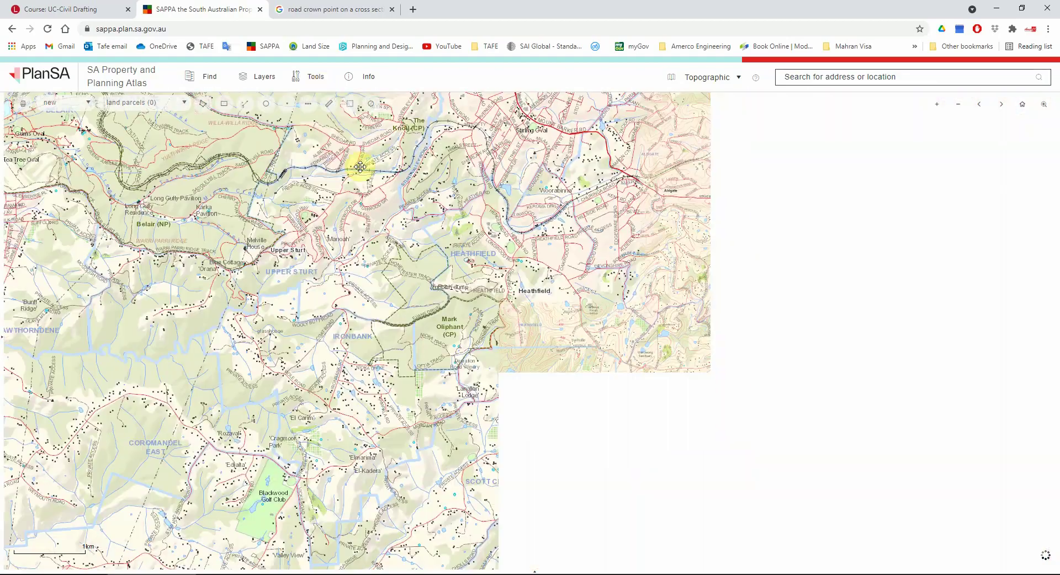
left_click_drag(435, 476, 393, 203)
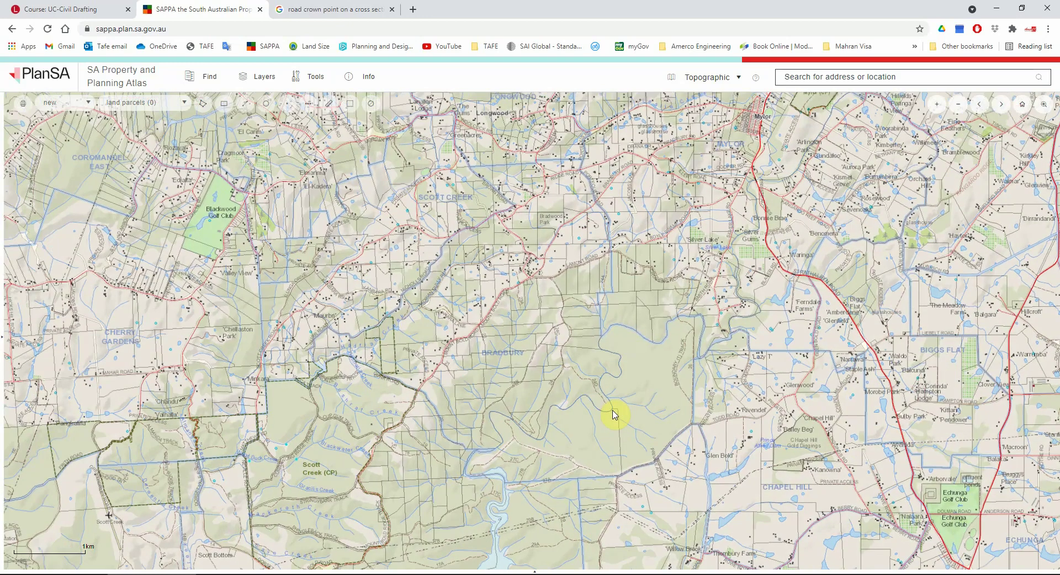
scroll(613, 414, "up", 2)
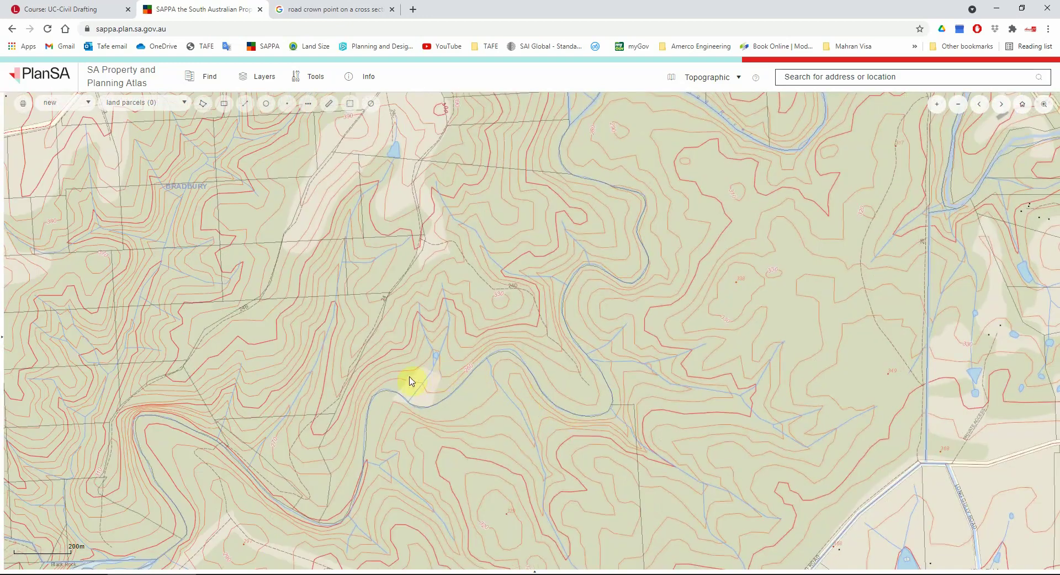
left_click_drag(278, 347, 364, 220)
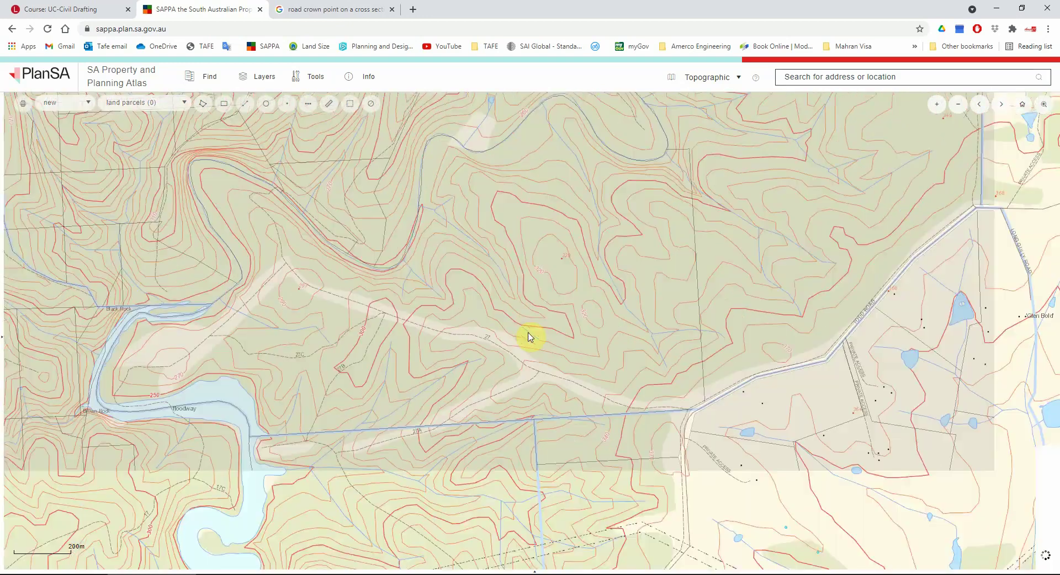
scroll(582, 253, "up", 1)
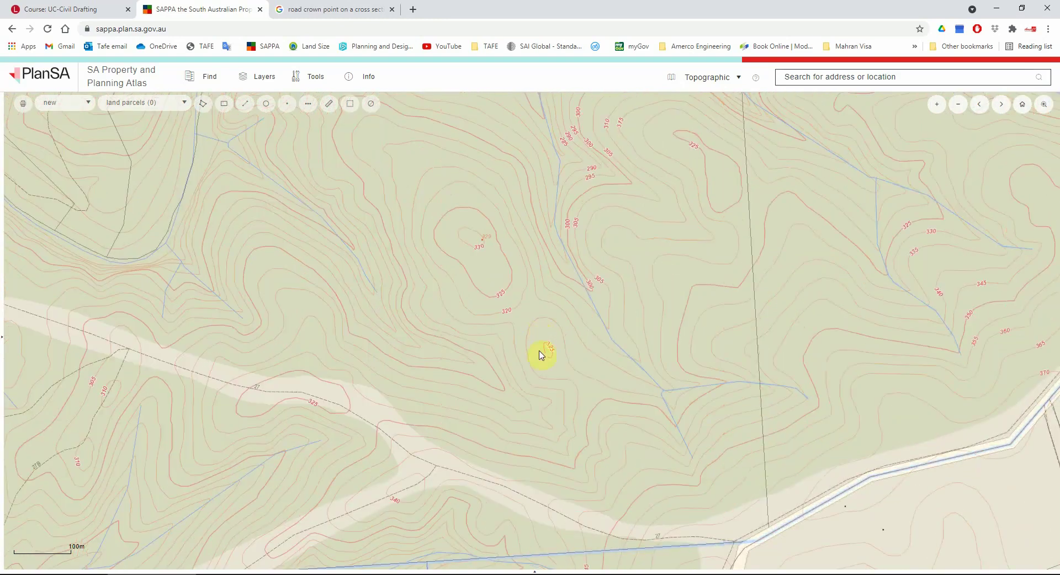
left_click_drag(509, 302, 396, 337)
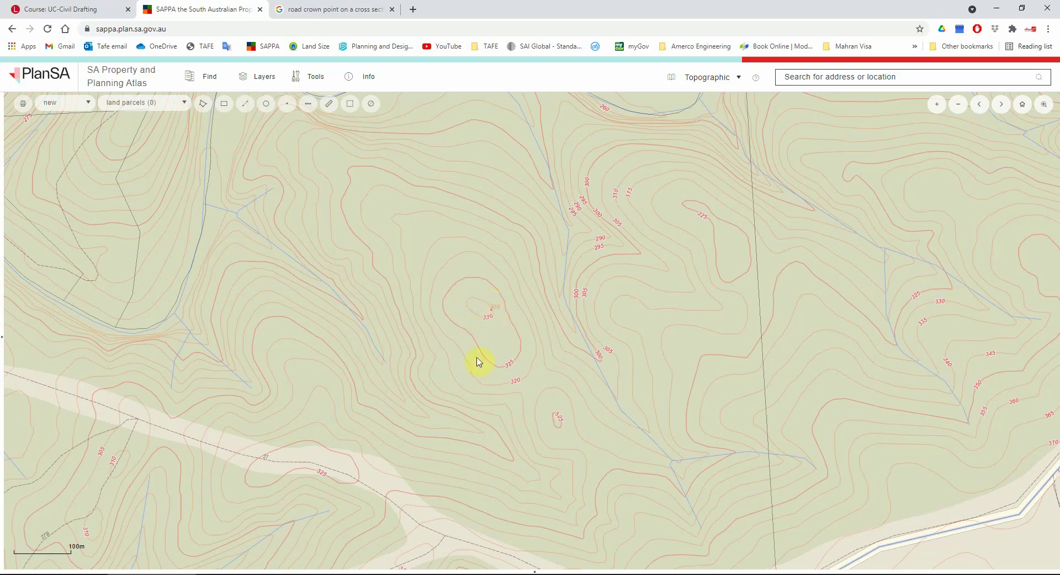
Step: Switch back to SketchUp and view the contoured terrain together with the separated stack of horizontal planes
key("alt+Tab")
scroll(272, 222, "down", 3)
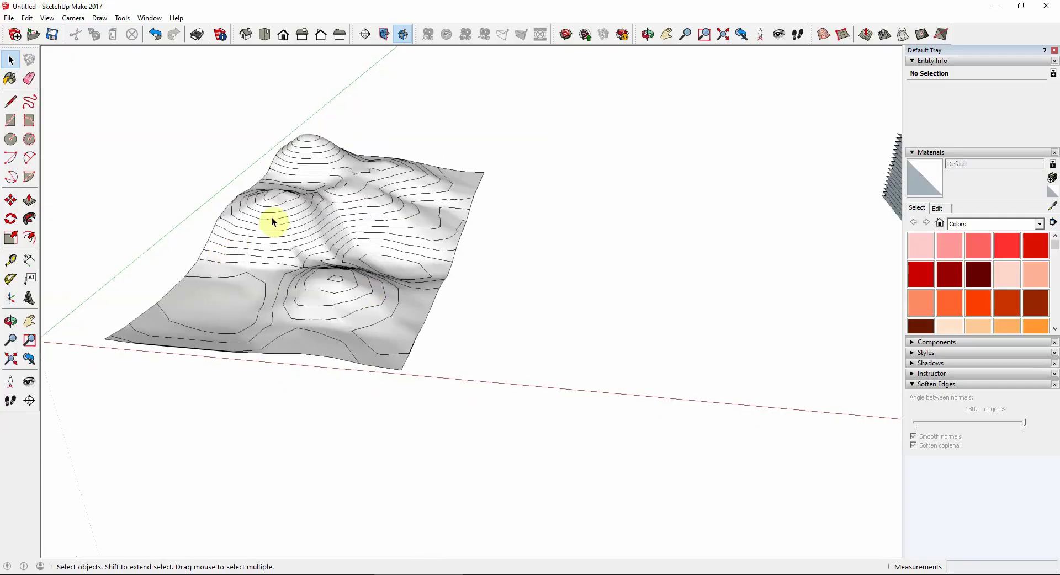
scroll(272, 222, "down", 3)
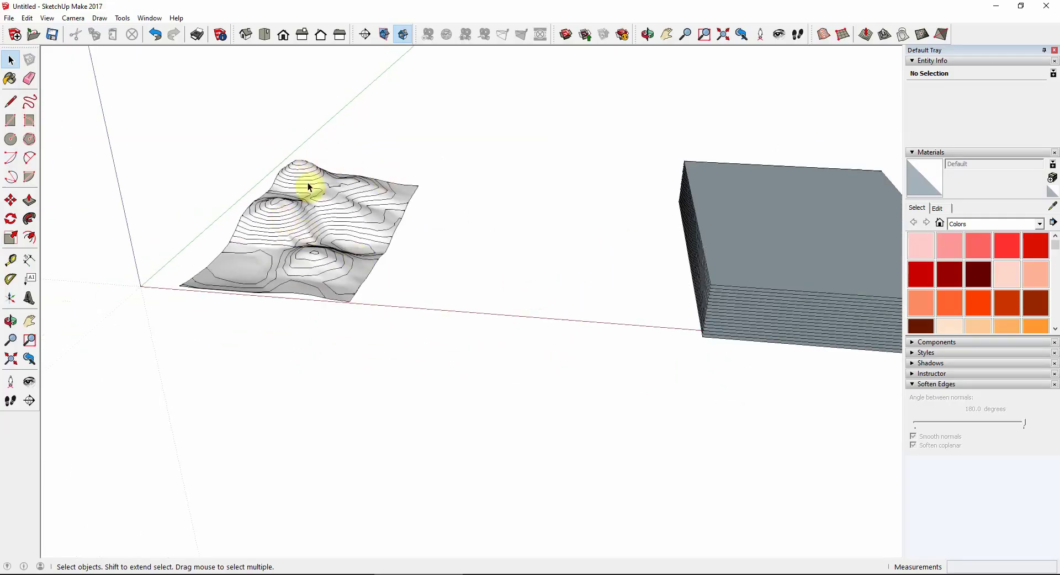
middle_click_drag(594, 250, 485, 244)
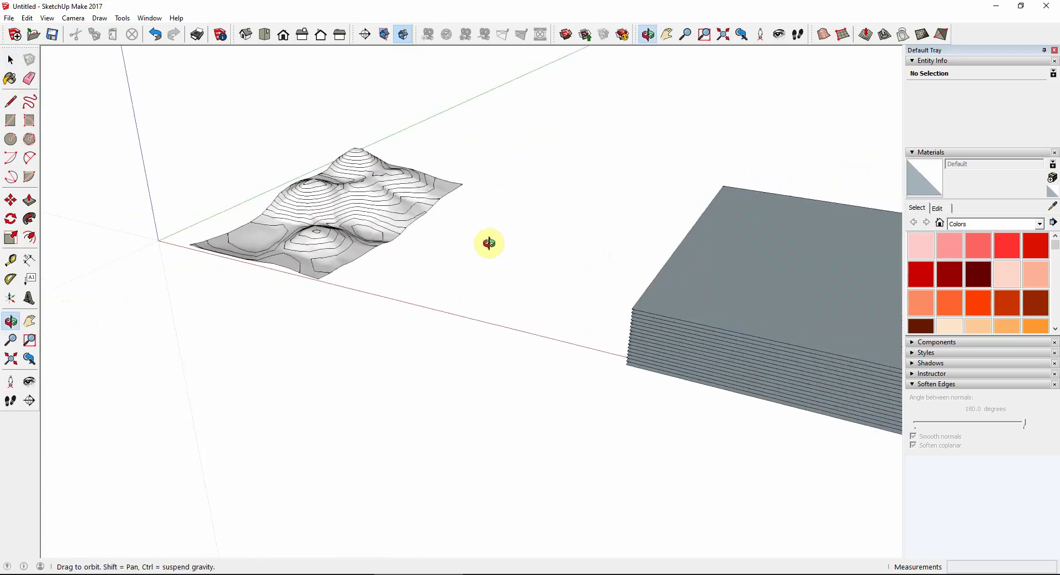
middle_click_drag(435, 274, 797, 348)
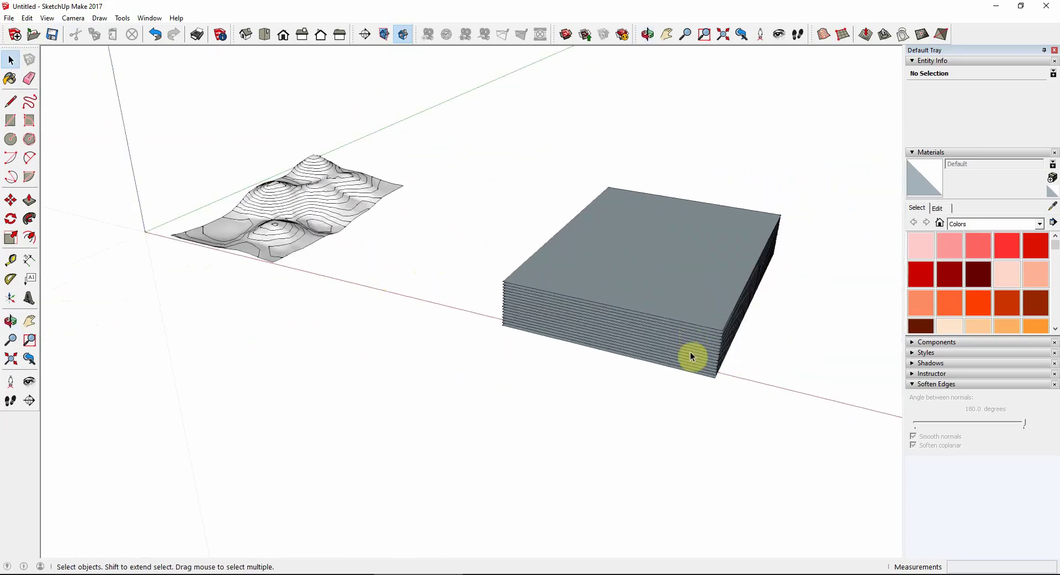
Step: Examine the edges of the stacked horizontal planes against the contour lines on the terrain, ending close on the terrain's peaks
scroll(714, 378, "up", 2)
scroll(714, 378, "up", 1)
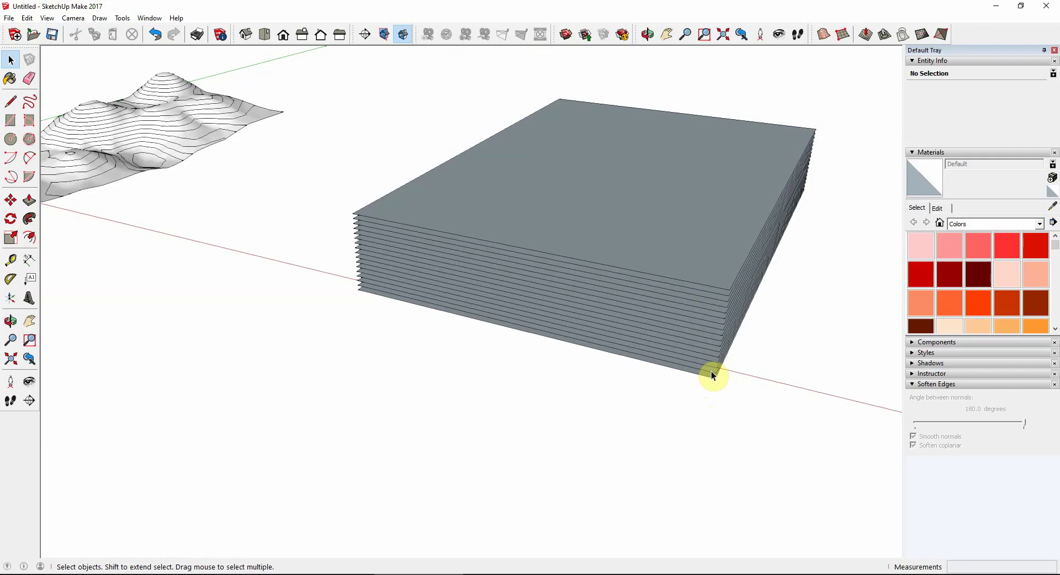
scroll(712, 375, "down", 2)
scroll(255, 126, "up", 5)
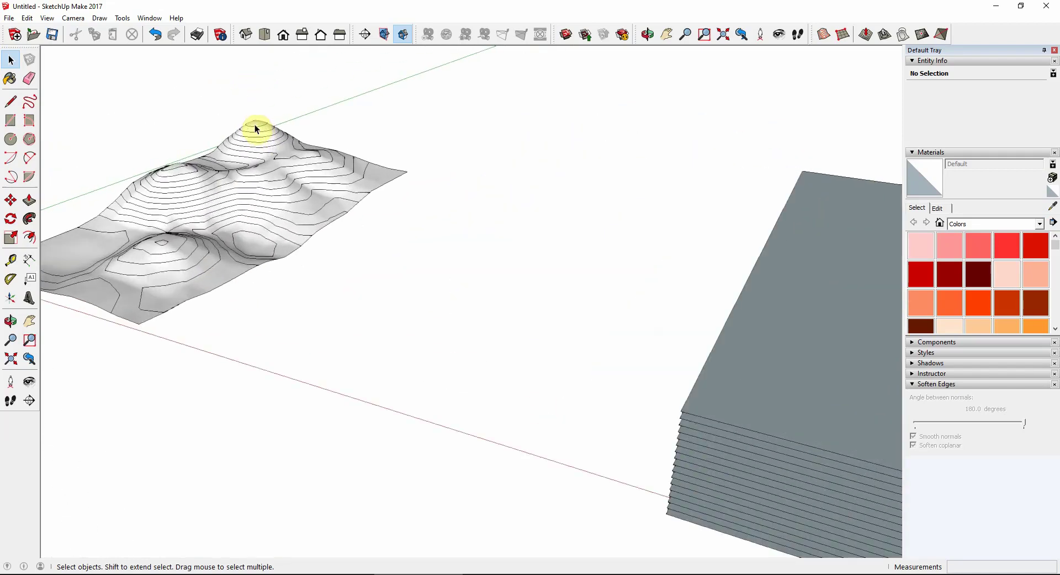
scroll(254, 126, "down", 3)
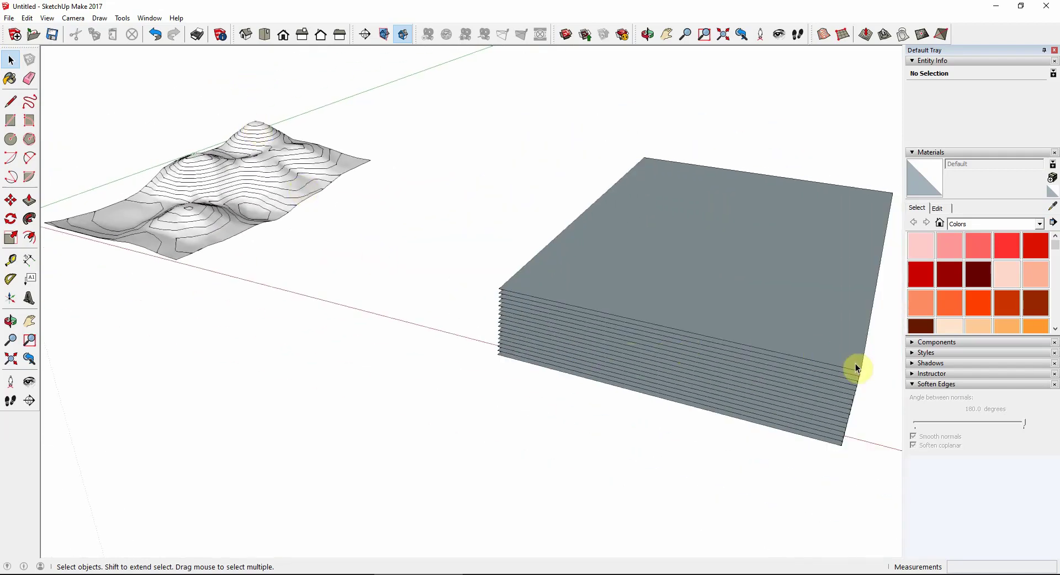
scroll(840, 446, "up", 1)
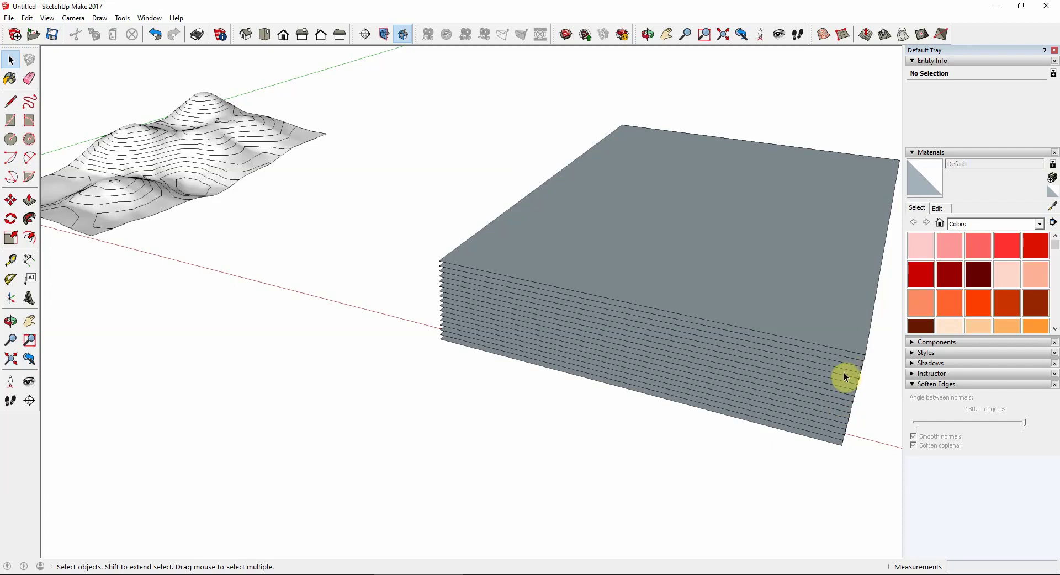
scroll(402, 360, "down", 2)
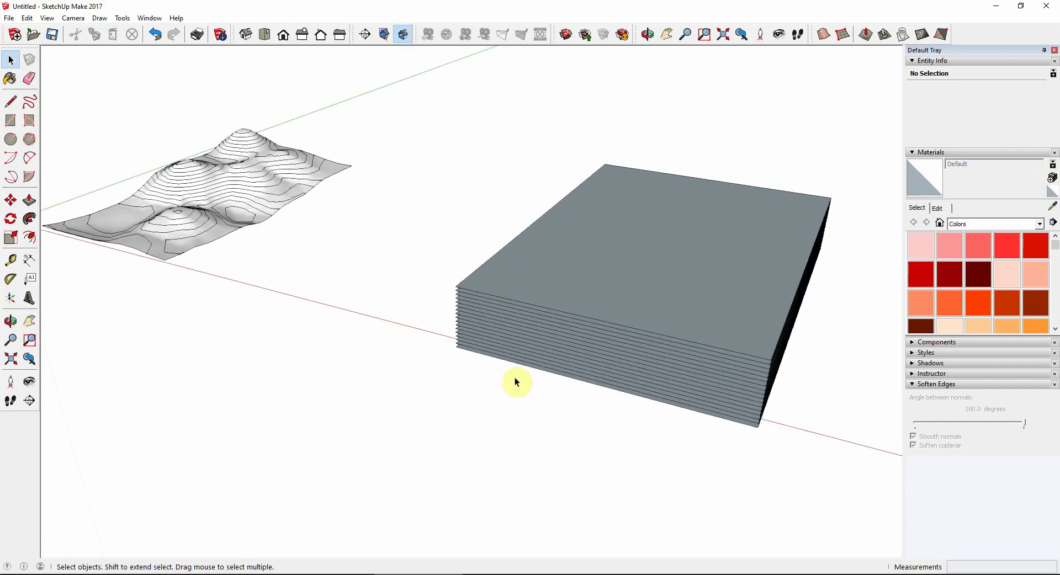
scroll(213, 156, "up", 3)
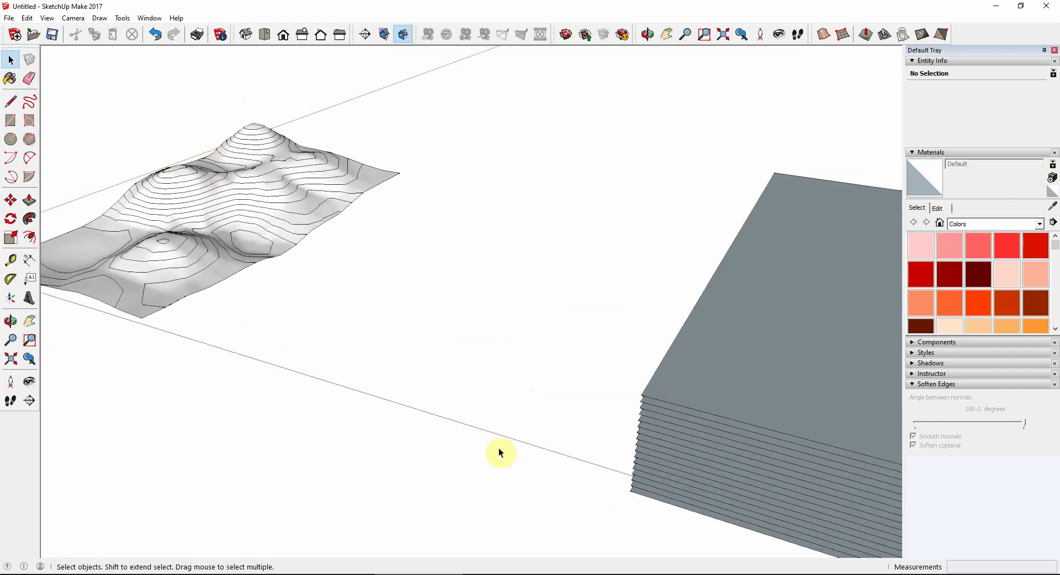
scroll(265, 141, "up", 4)
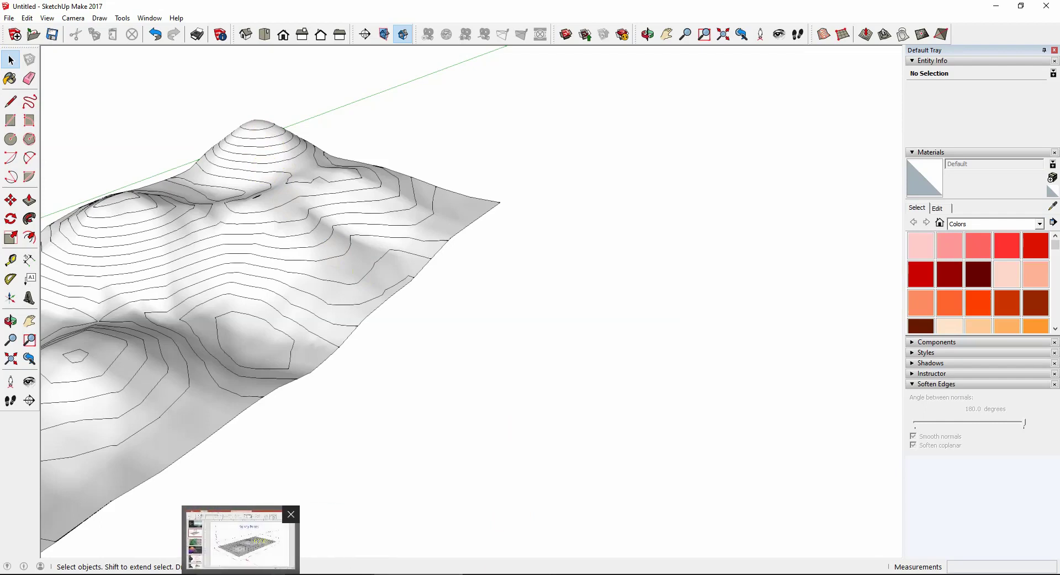
Step: Switch to the SAPPA topographic map in the browser to check its contours, and return to the terrain in SketchUp
left_click(218, 574)
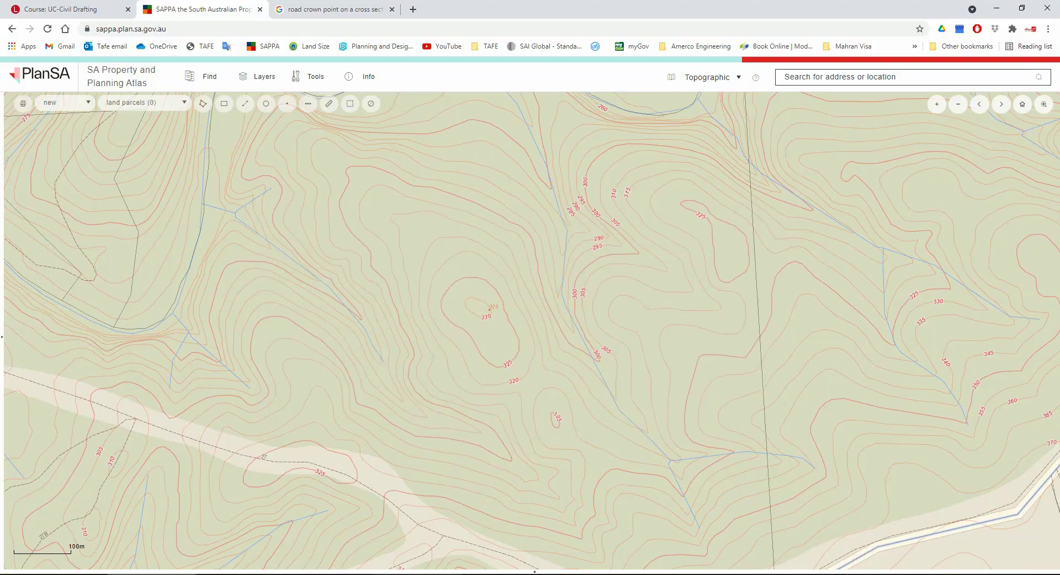
left_click(419, 574)
scroll(247, 124, "up", 1)
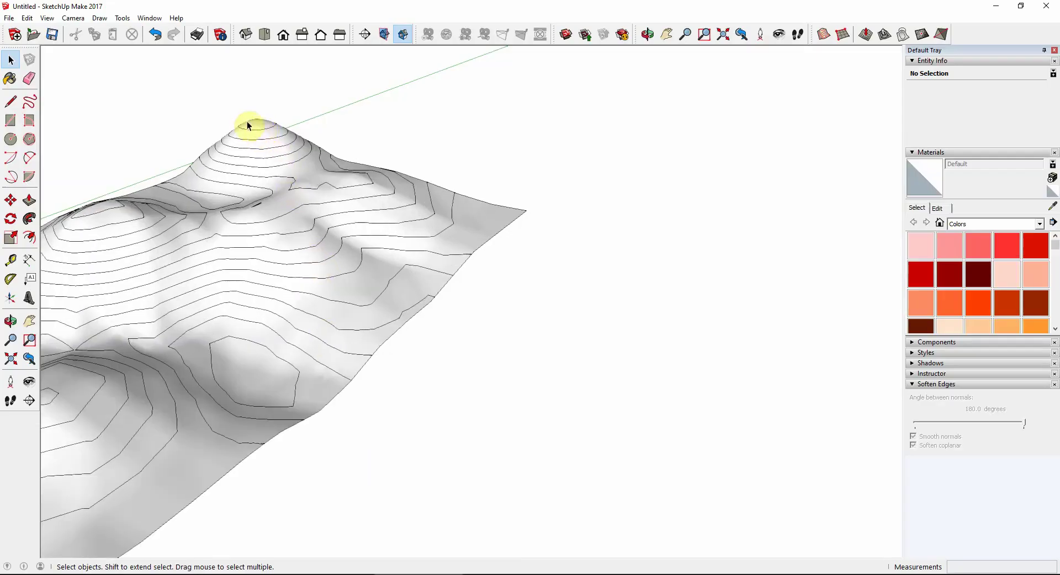
Step: View the contoured terrain from the top, and compare the plan contours of its hilltops with the 3D surface
left_click(265, 34)
scroll(358, 262, "down", 1)
scroll(331, 91, "up", 2)
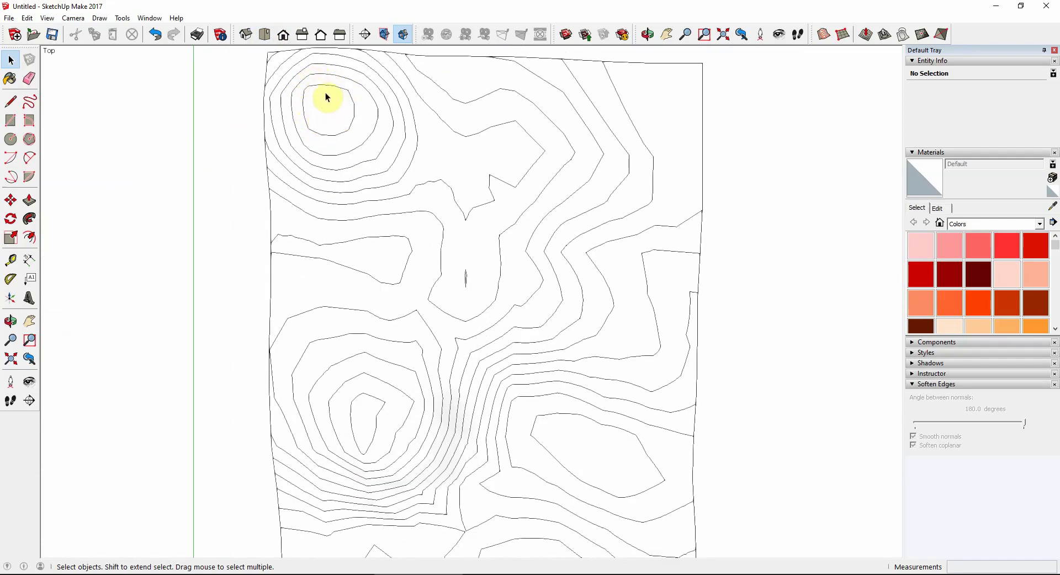
middle_click_drag(489, 324, 438, 203)
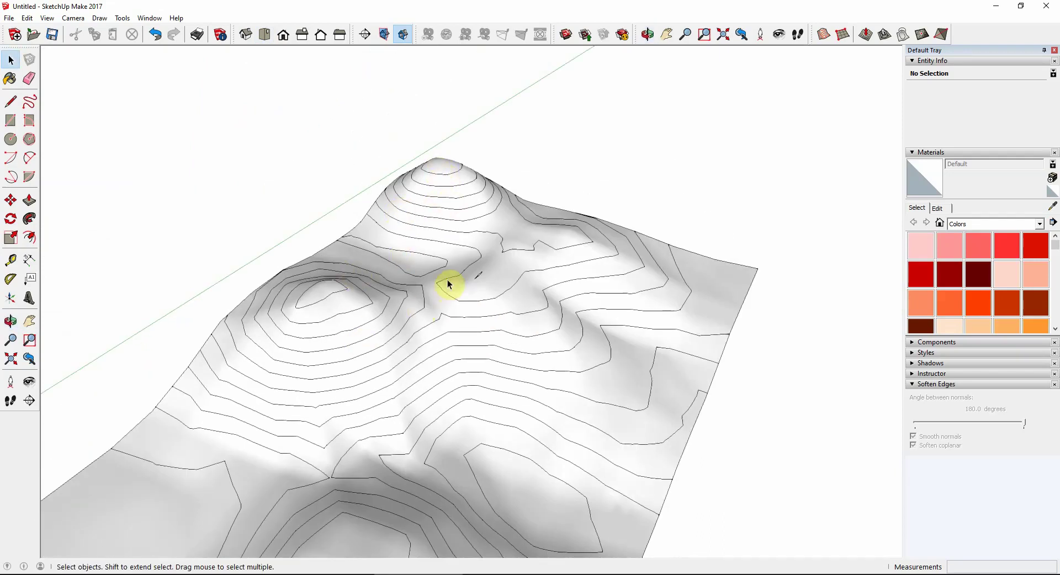
middle_click_drag(447, 284, 431, 469)
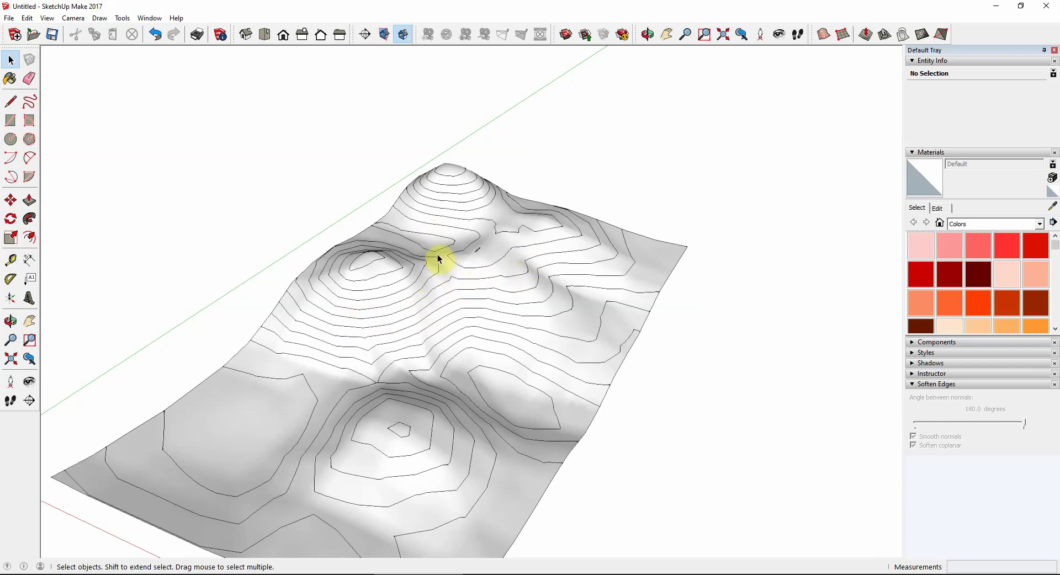
Step: Examine the closely and widely spaced contours between the hills in top view, and relate them to the terrain's slopes in 3D
left_click(264, 34)
scroll(440, 340, "down", 2)
scroll(407, 88, "up", 2)
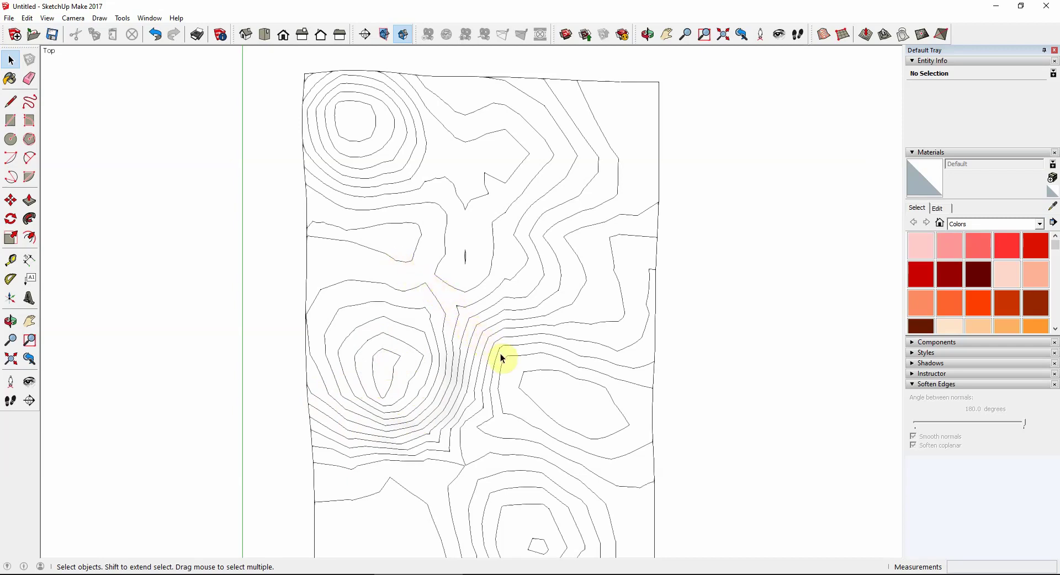
scroll(489, 502, "up", 3)
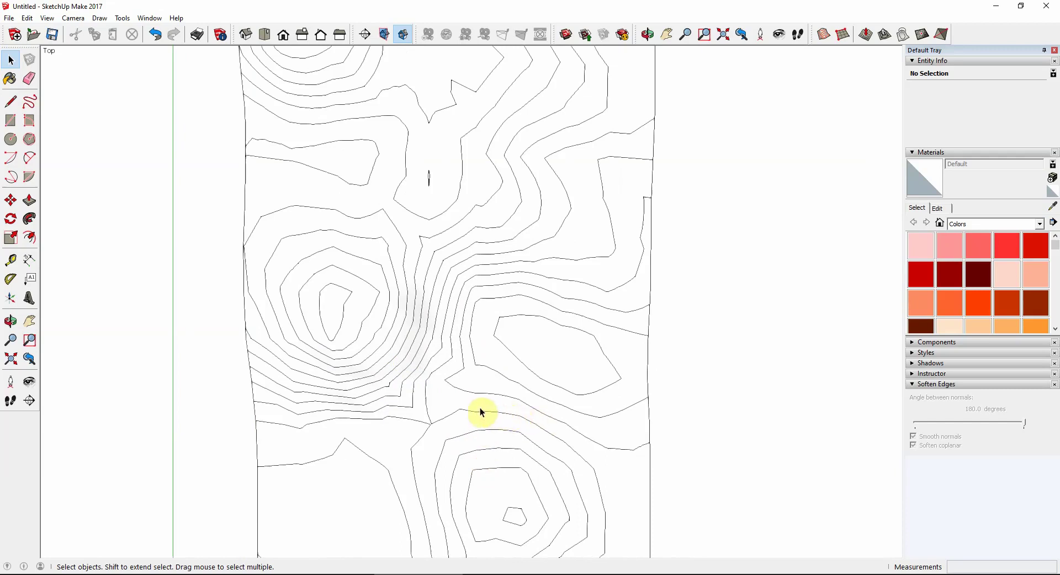
scroll(433, 419, "up", 4)
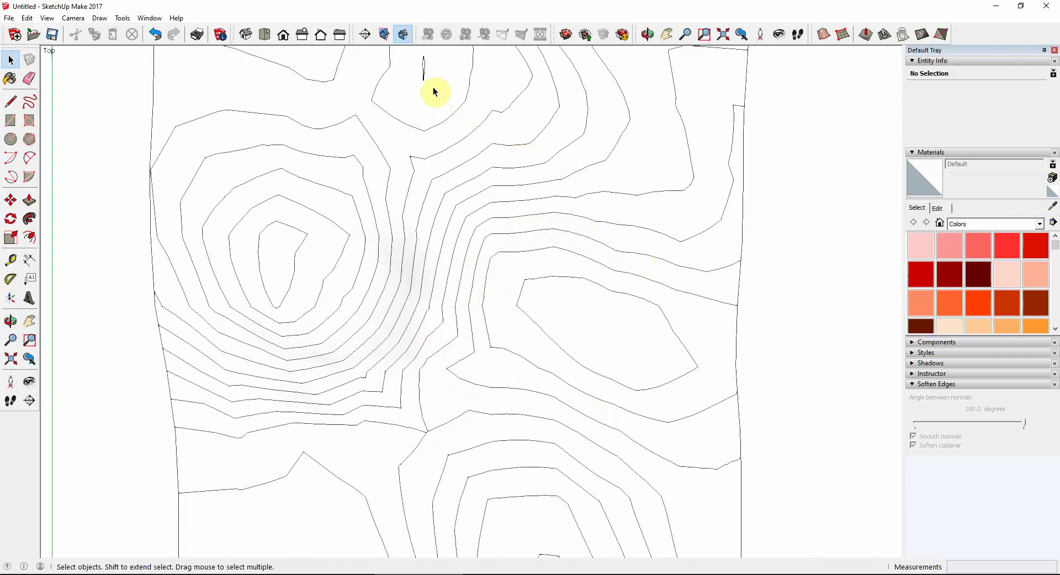
scroll(432, 265, "down", 2)
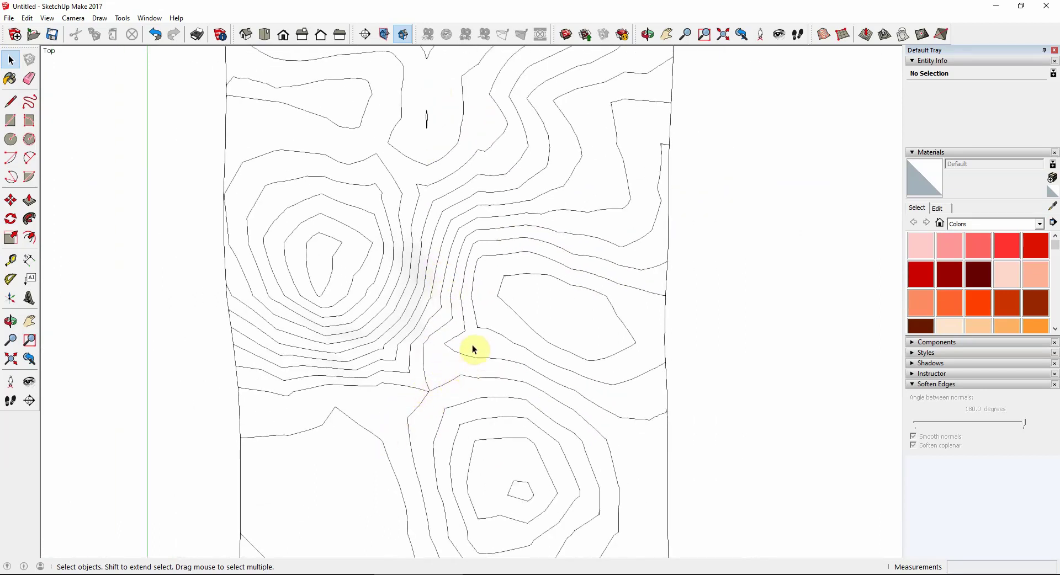
middle_click_drag(490, 426, 366, 371)
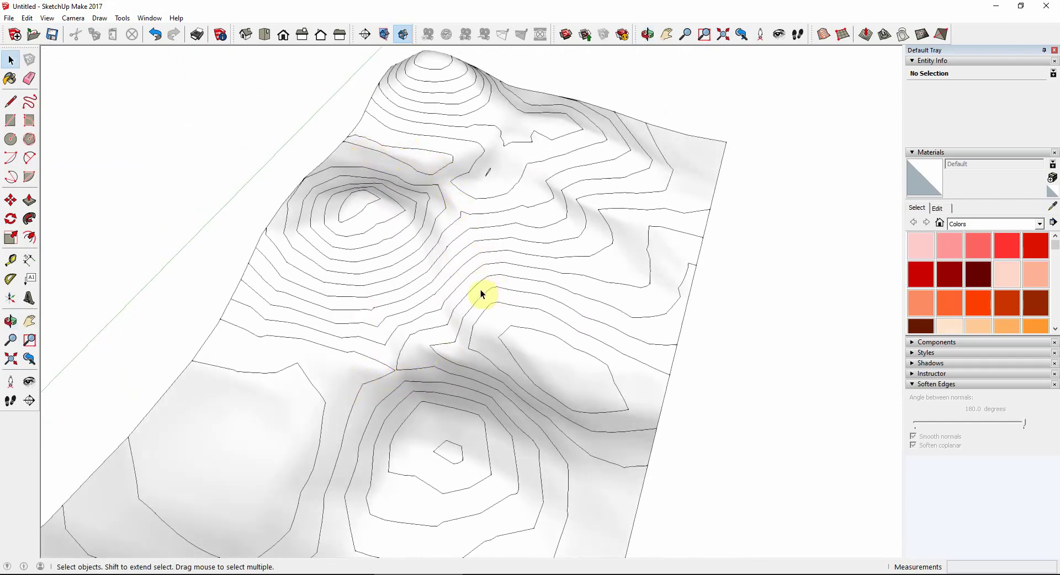
scroll(502, 283, "down", 3)
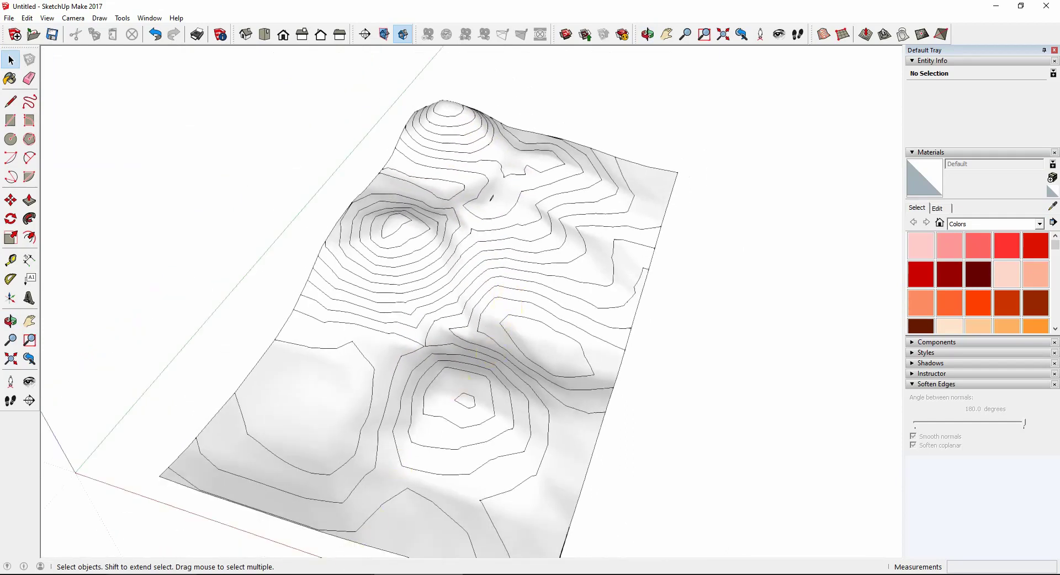
Step: Switch to the Road design lecture in PowerPoint and present it from the Survey Points slide on to the Contour Plans slide
mouse_move(153, 574)
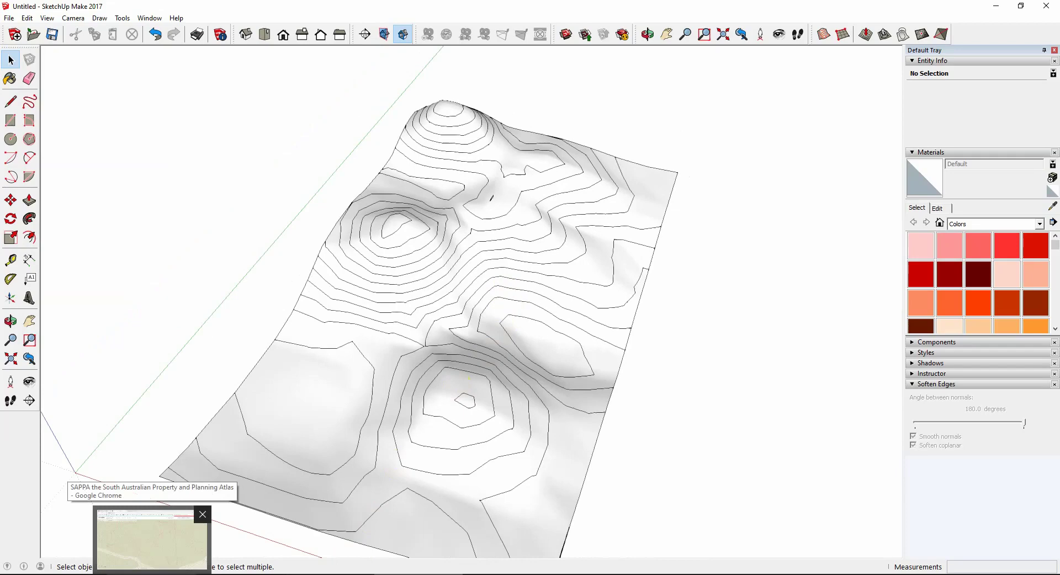
left_click(237, 538)
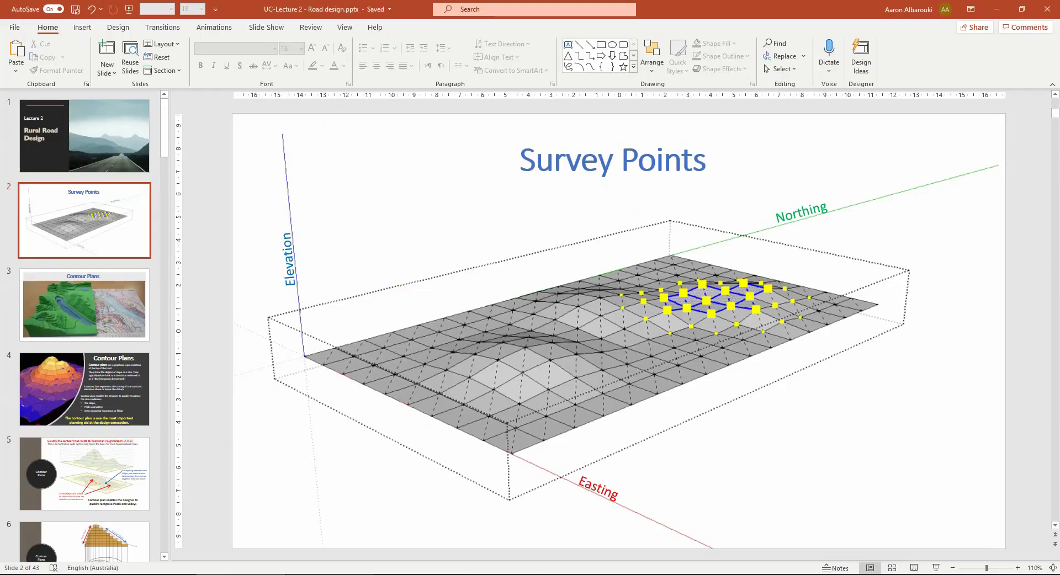
key("alt+Tab")
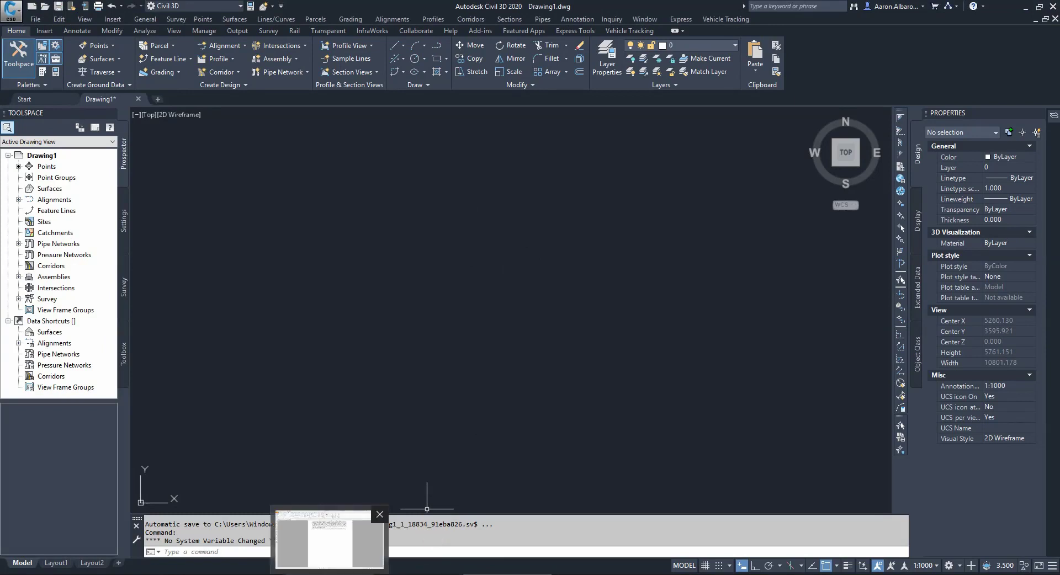
mouse_move(242, 574)
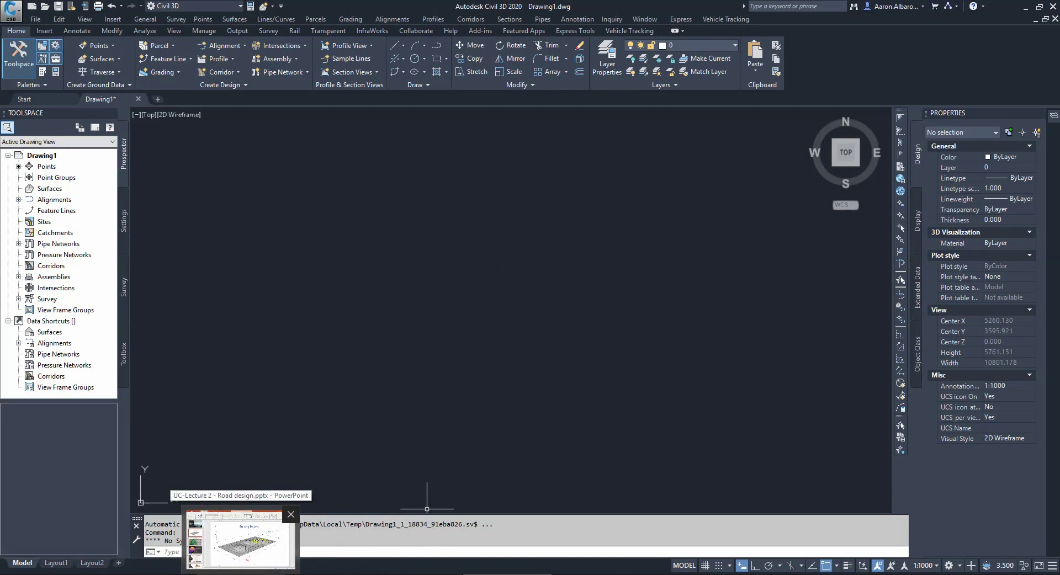
left_click(242, 541)
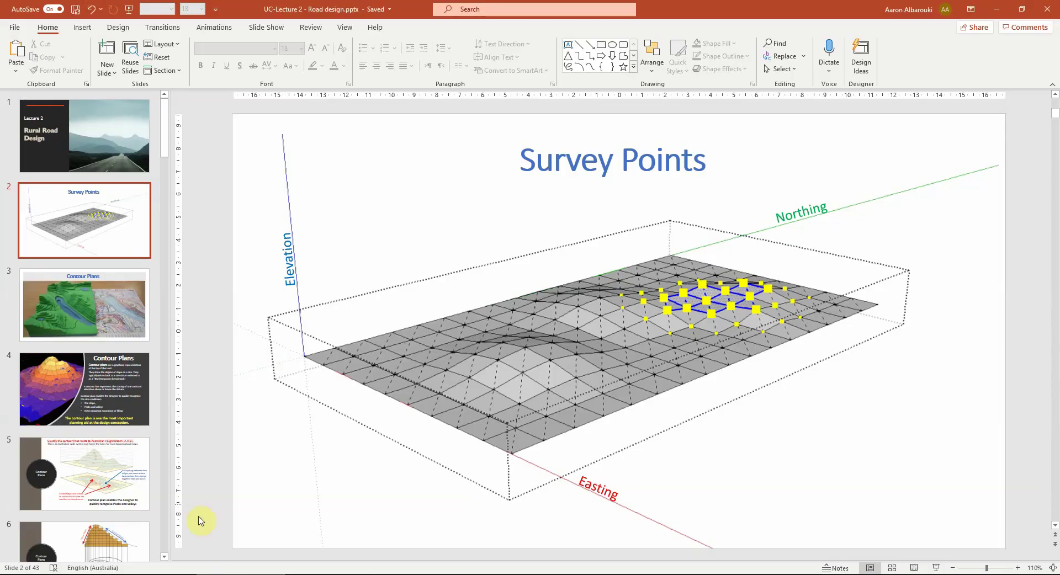
left_click(937, 569)
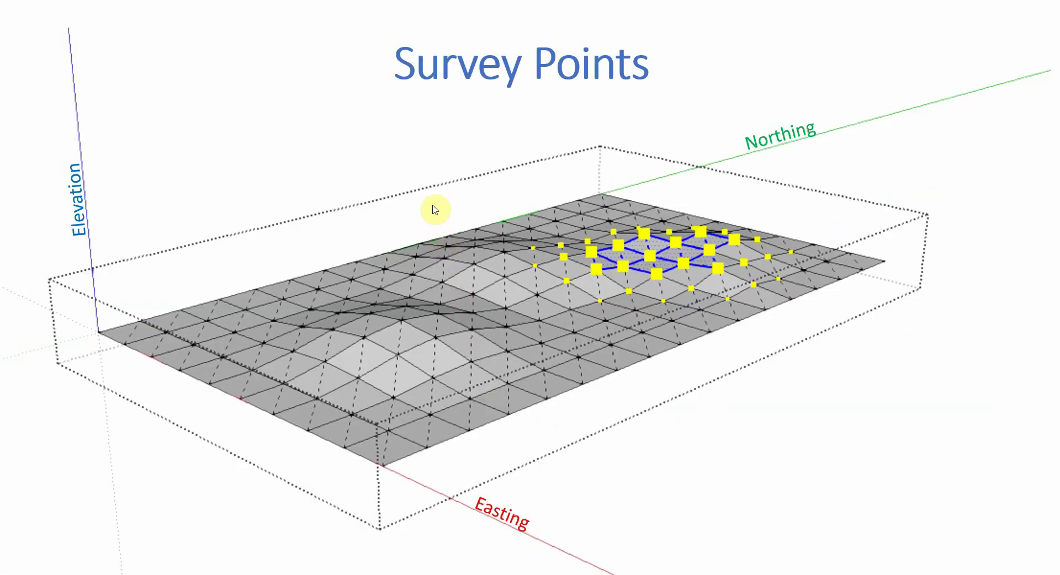
left_click(618, 293)
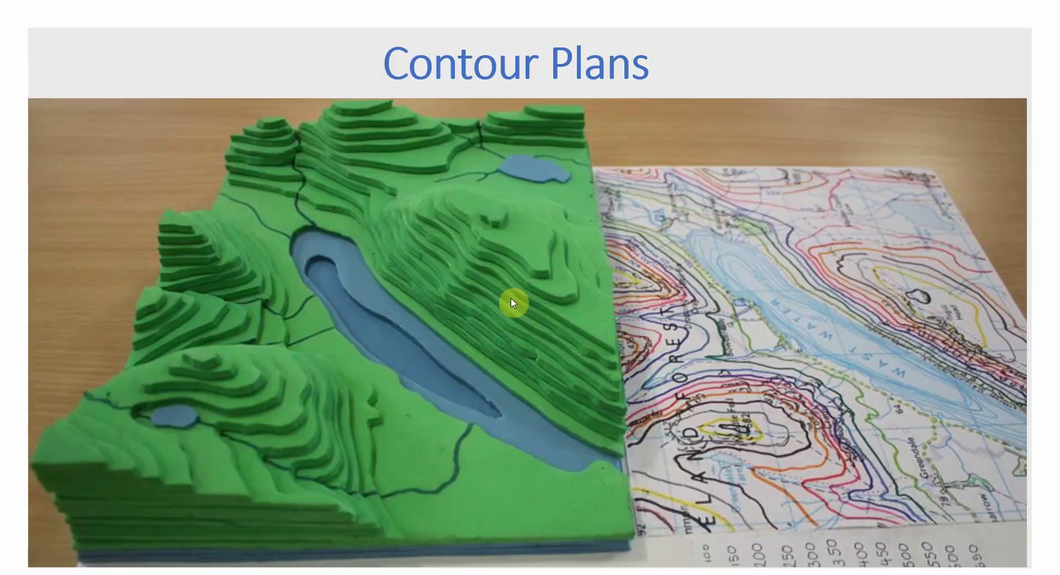
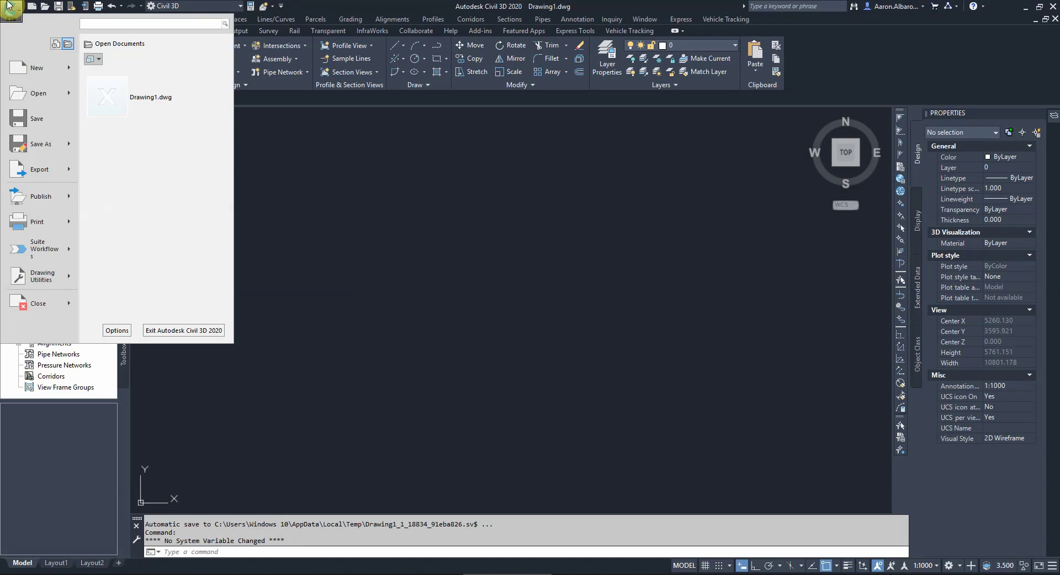
Step: Open the road design.dwg drawing in Civil 3D and bring the contoured surface with its road into view
left_click(436, 247)
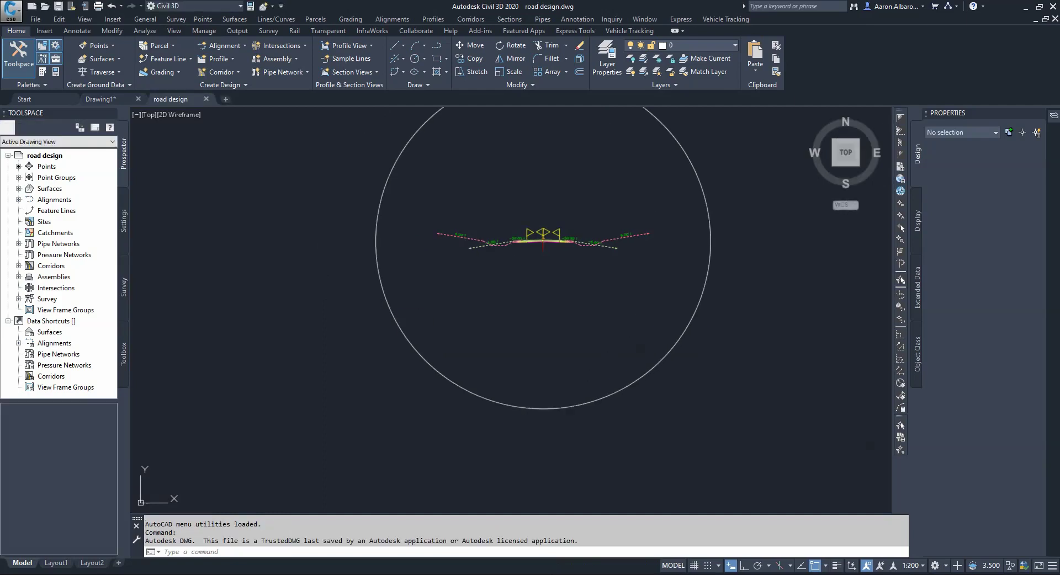
scroll(580, 259, "down", 10)
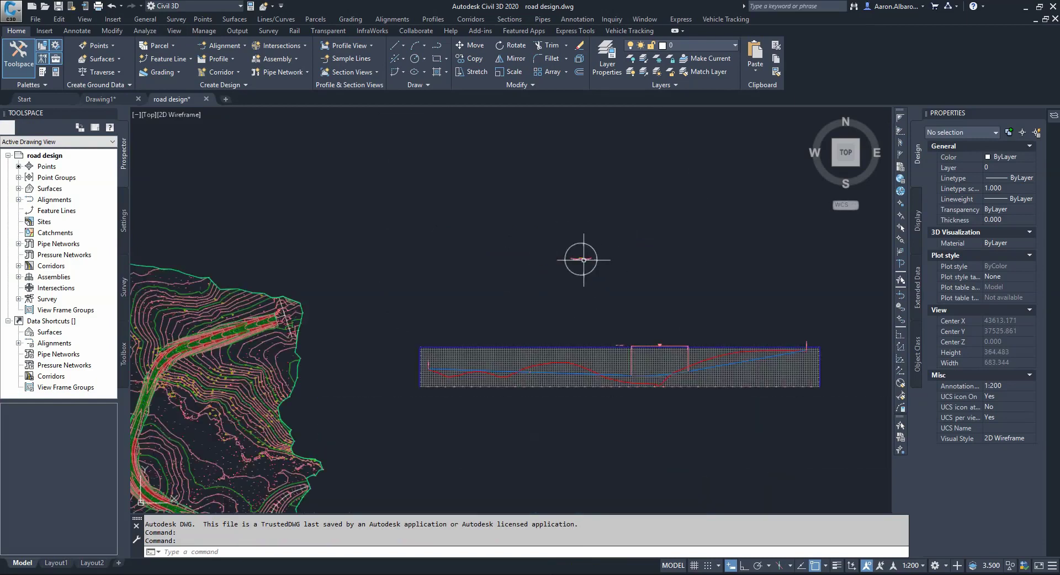
scroll(504, 414, "up", 8)
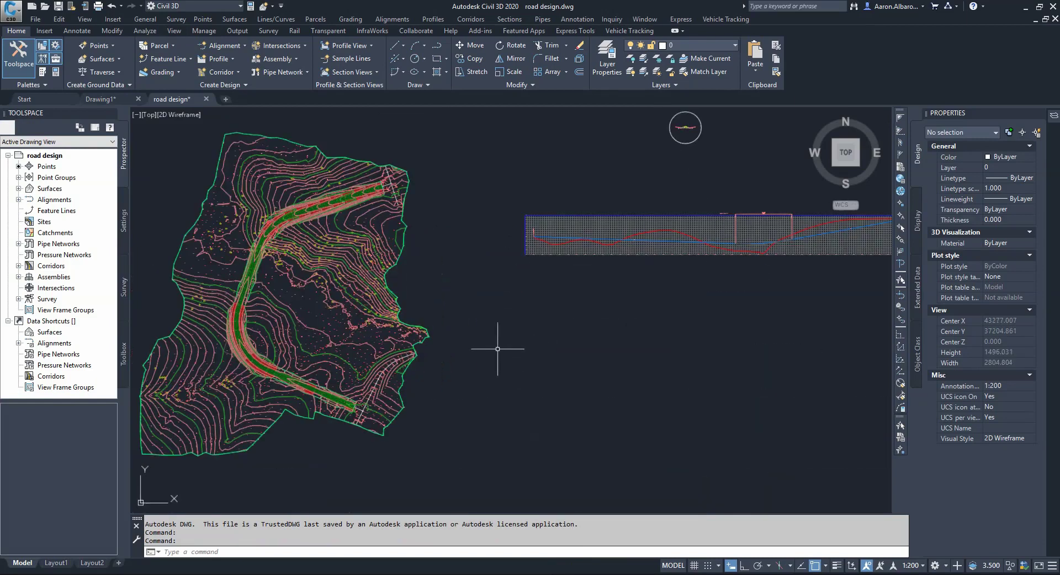
scroll(428, 361, "up", 2)
Step: Show the eg + road surface in the Object Viewer, tilt it into a 3D view and examine the road running through the terrain
left_click(321, 349)
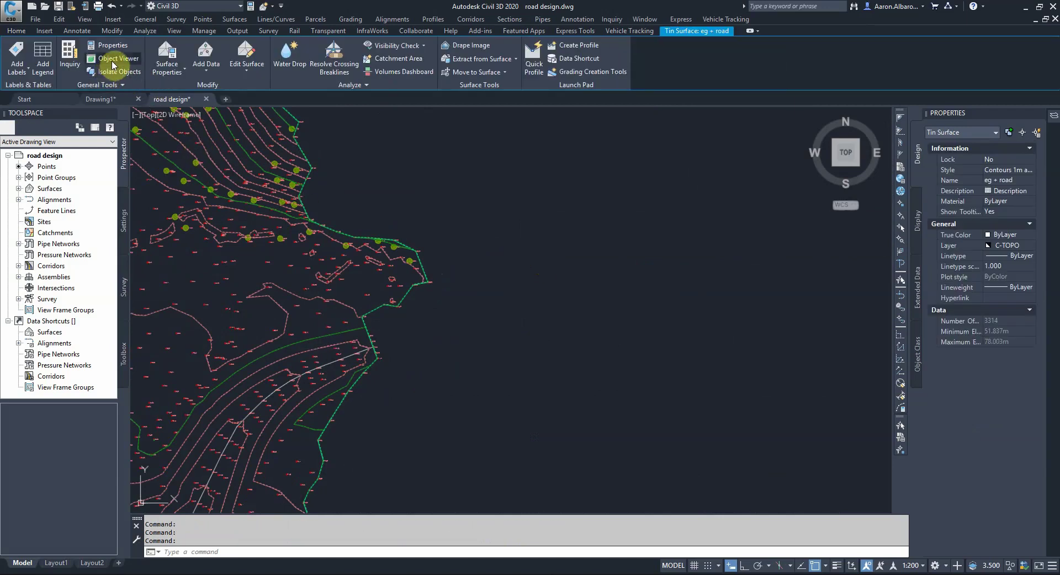
left_click(114, 59)
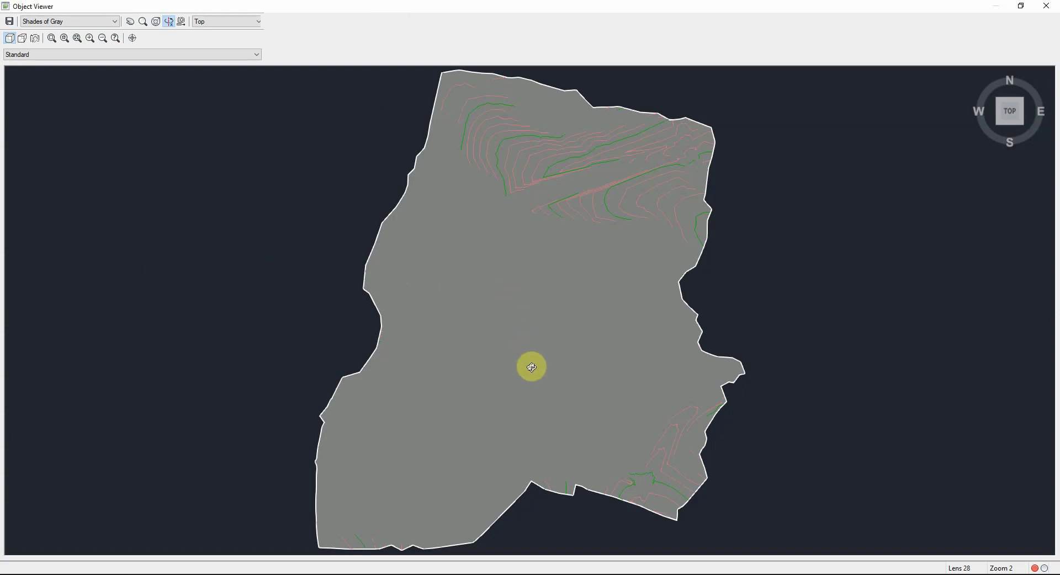
left_click_drag(530, 365, 667, 326)
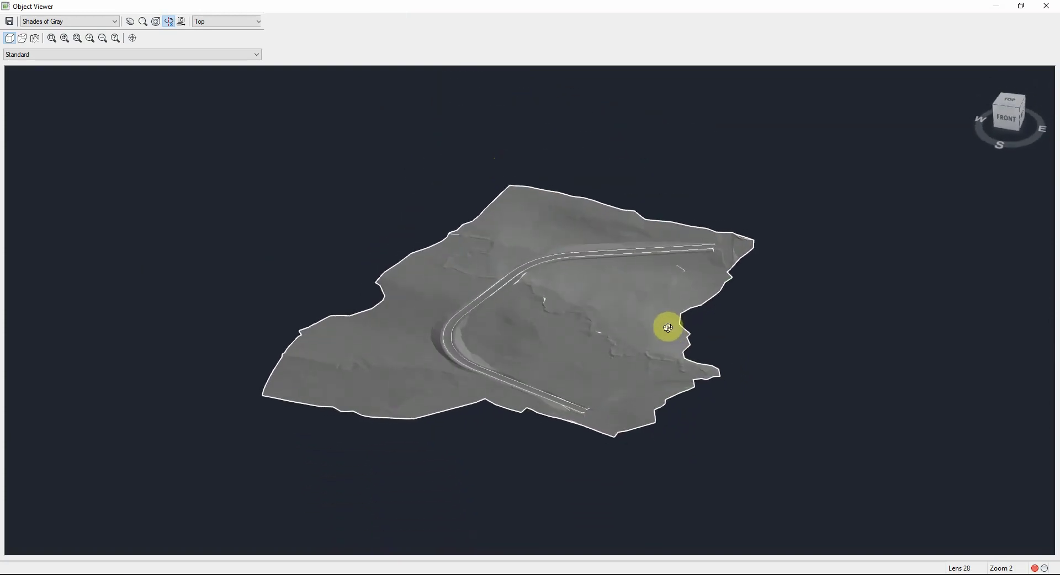
mouse_move(653, 371)
left_mouse_down()
mouse_move(578, 386)
mouse_move(634, 378)
left_mouse_up()
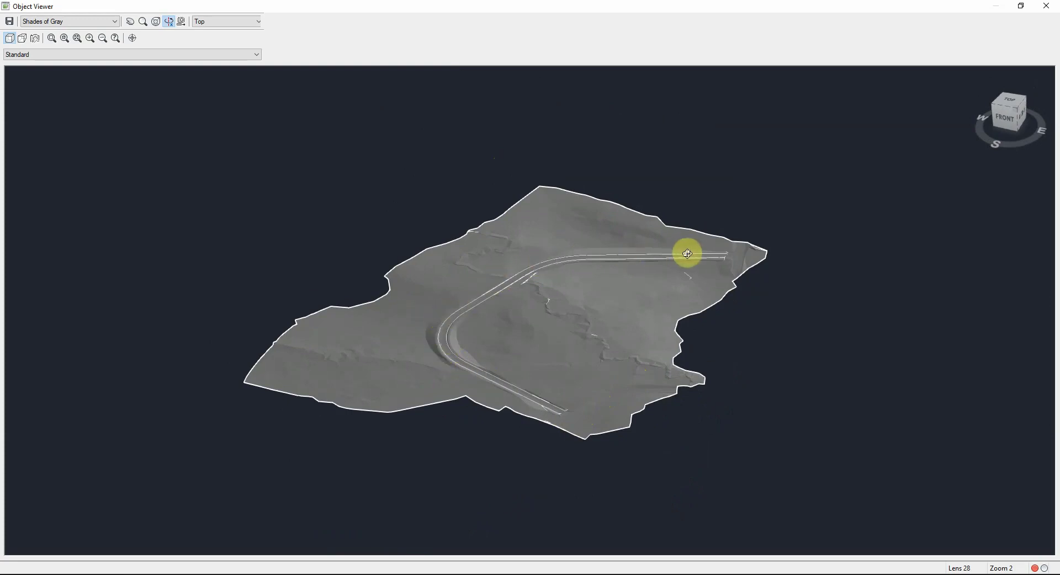
scroll(526, 278, "up", 5)
scroll(525, 280, "down", 2)
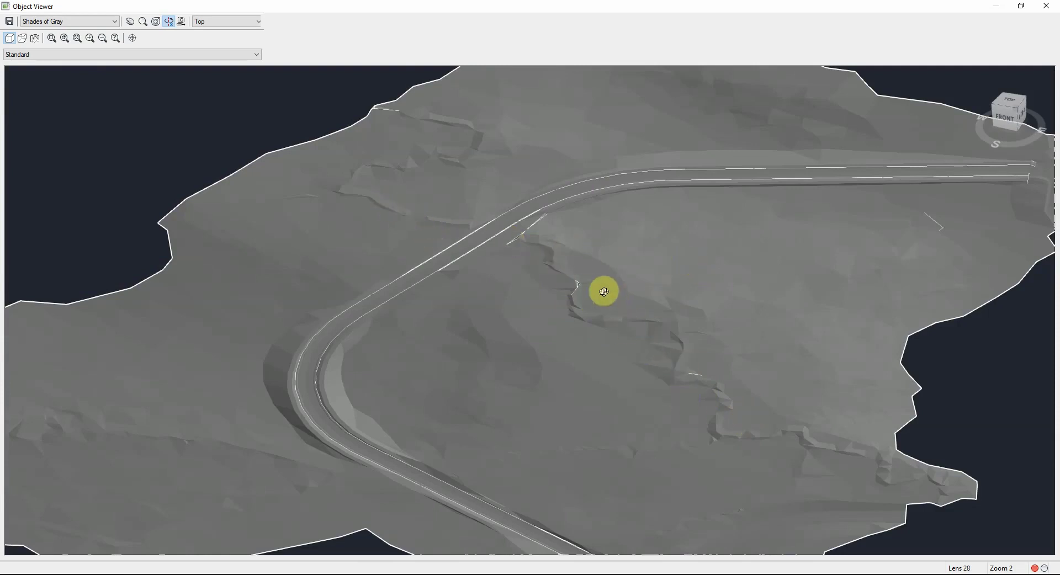
scroll(632, 294, "down", 2)
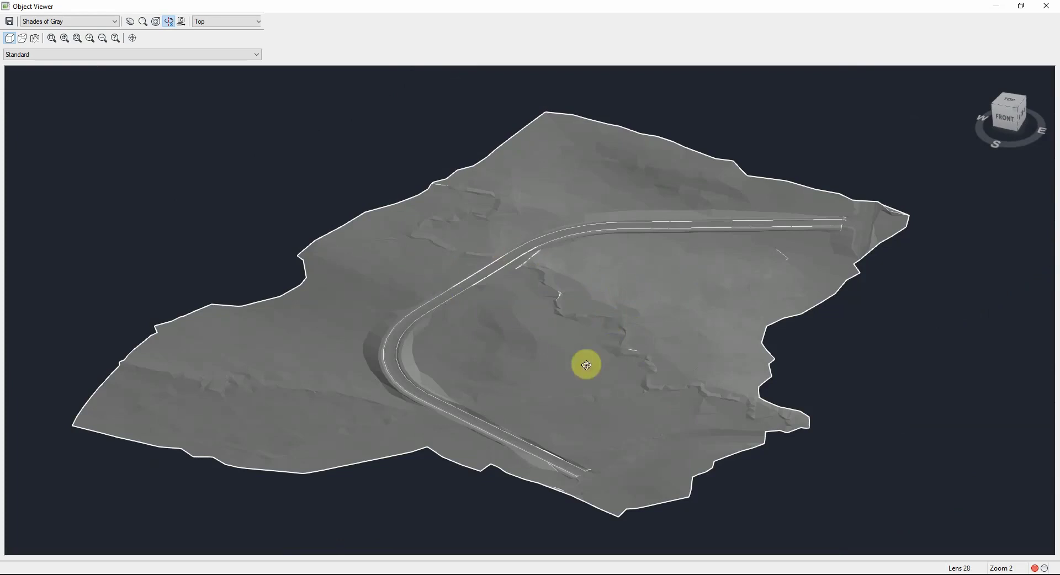
Step: Examine up close where the road crosses the stream channel in the shaded eg + road surface
scroll(528, 270, "up", 3)
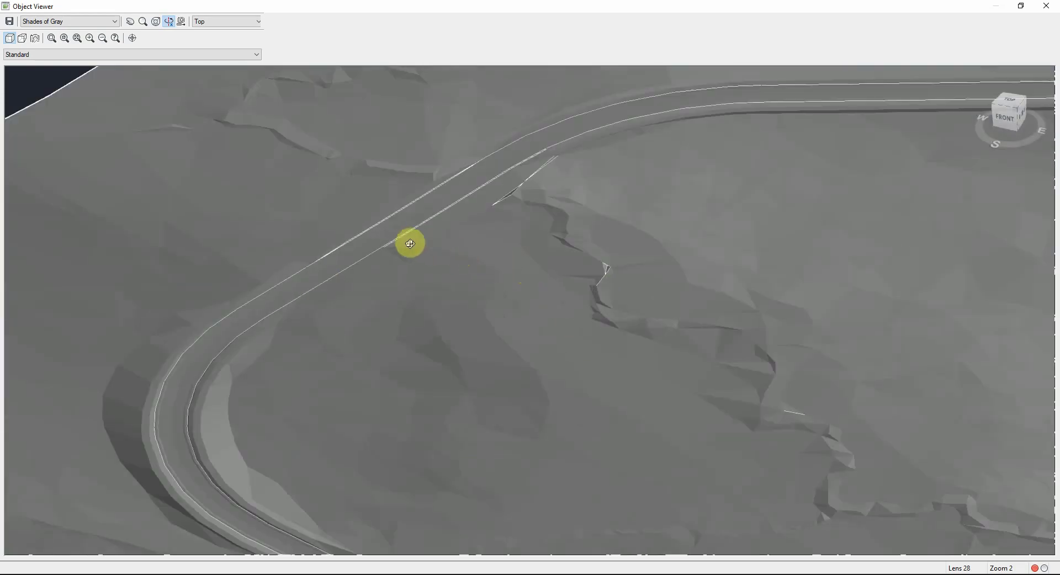
scroll(518, 153, "up", 2)
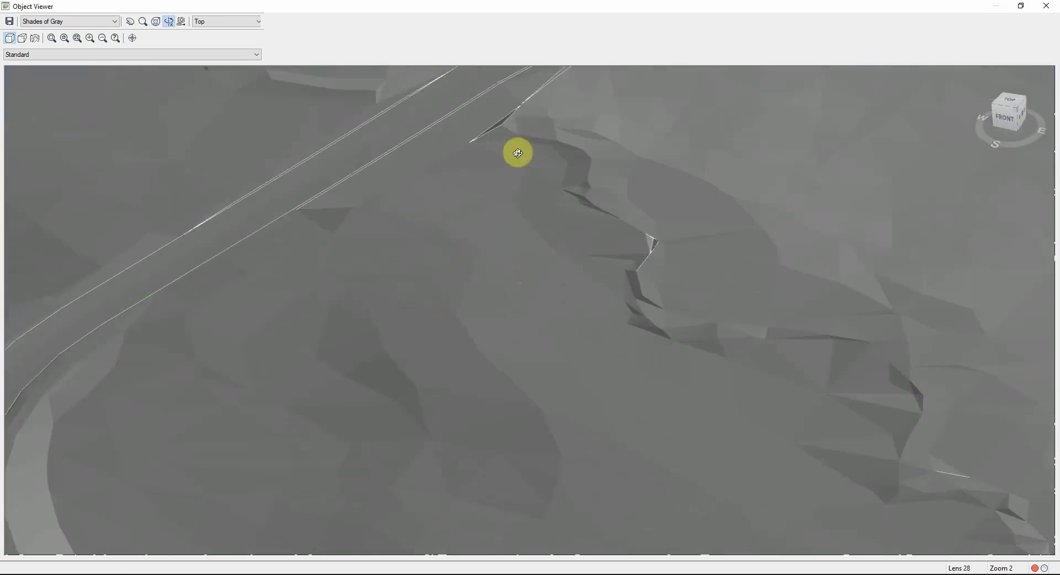
scroll(506, 230, "down", 2)
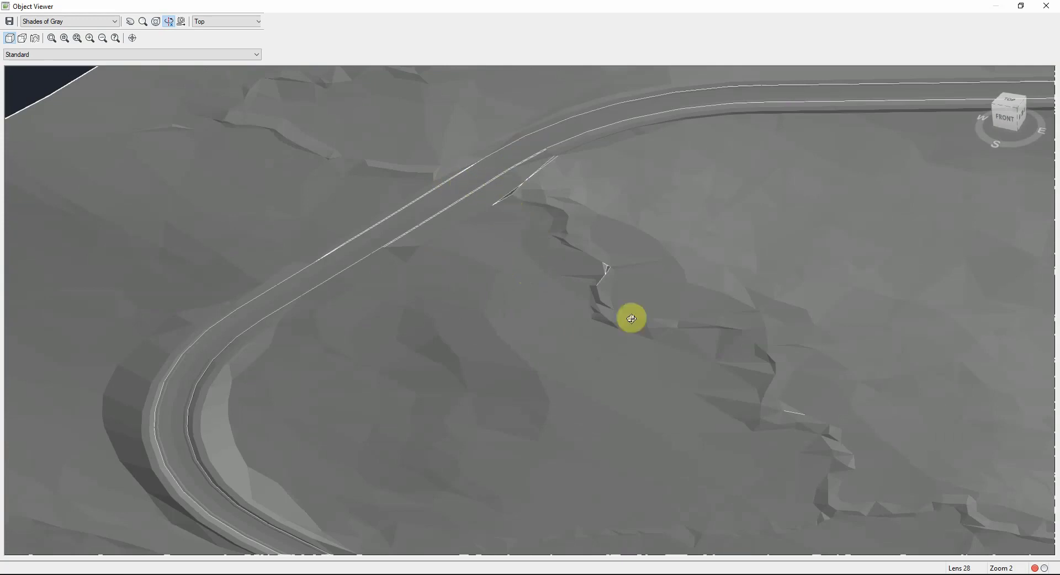
left_click_drag(634, 324, 576, 324)
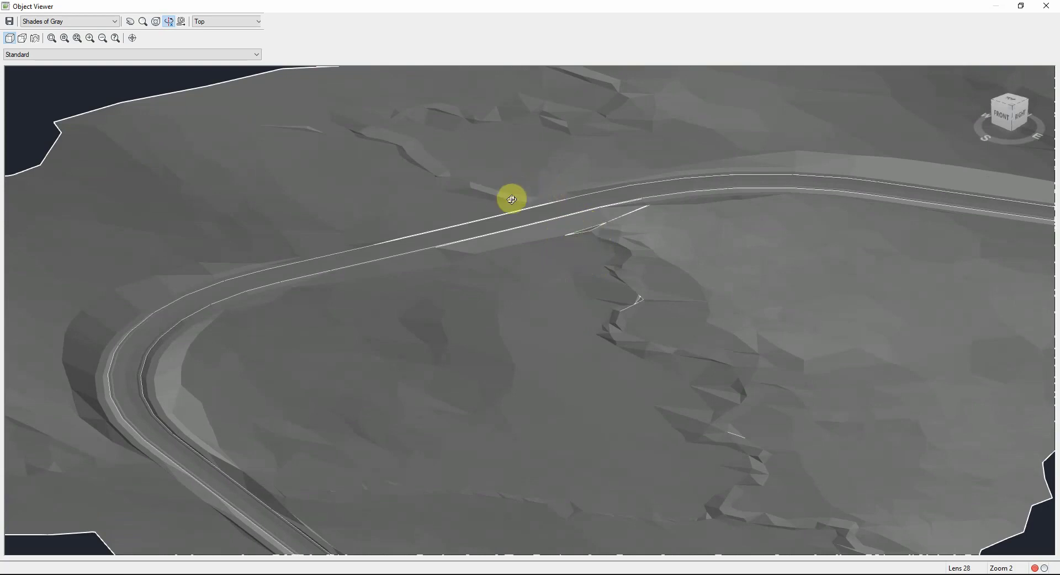
scroll(558, 274, "down", 5)
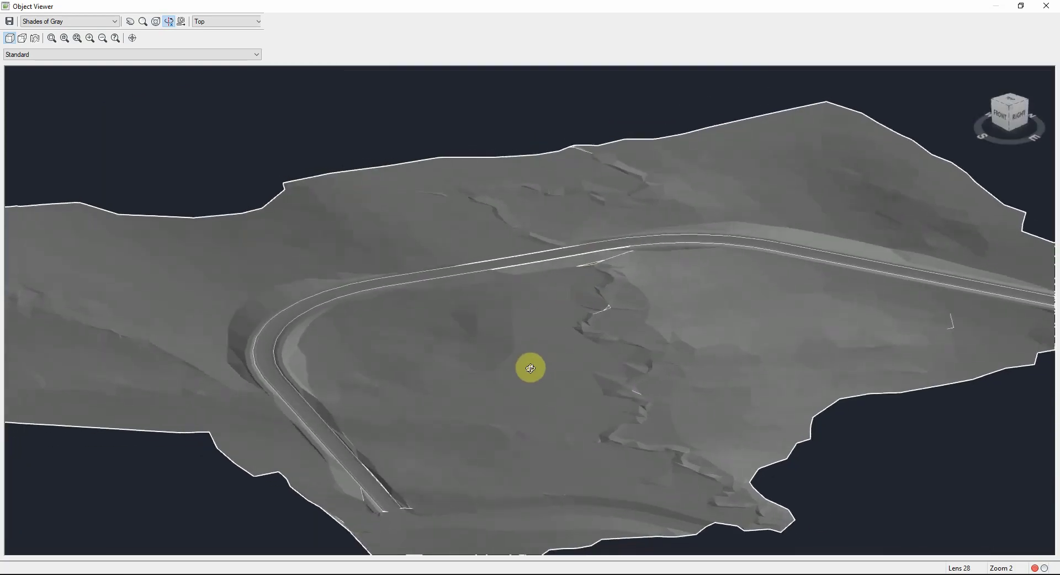
Step: Examine the road's cuts and embankments against the surrounding slopes from low angles on the right side of the surface
left_click_drag(483, 342, 449, 353)
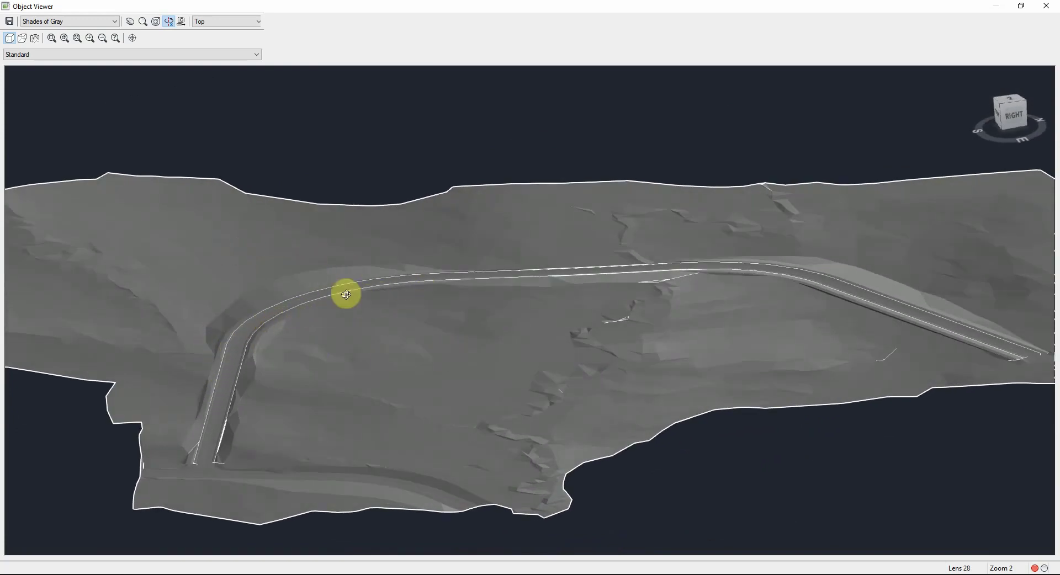
left_click_drag(353, 320, 151, 327)
left_click_drag(331, 339, 545, 304)
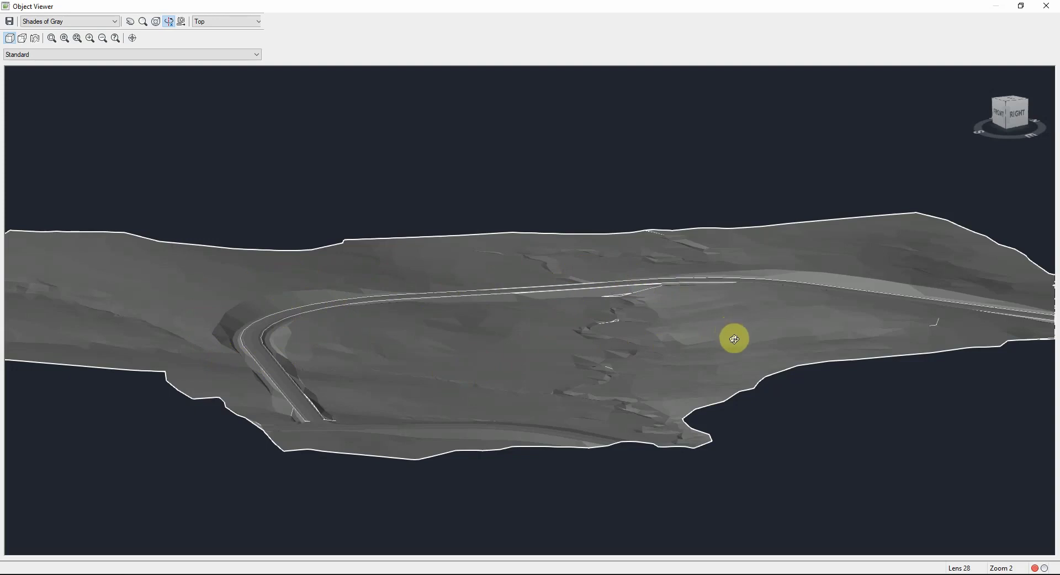
left_click_drag(733, 338, 732, 341)
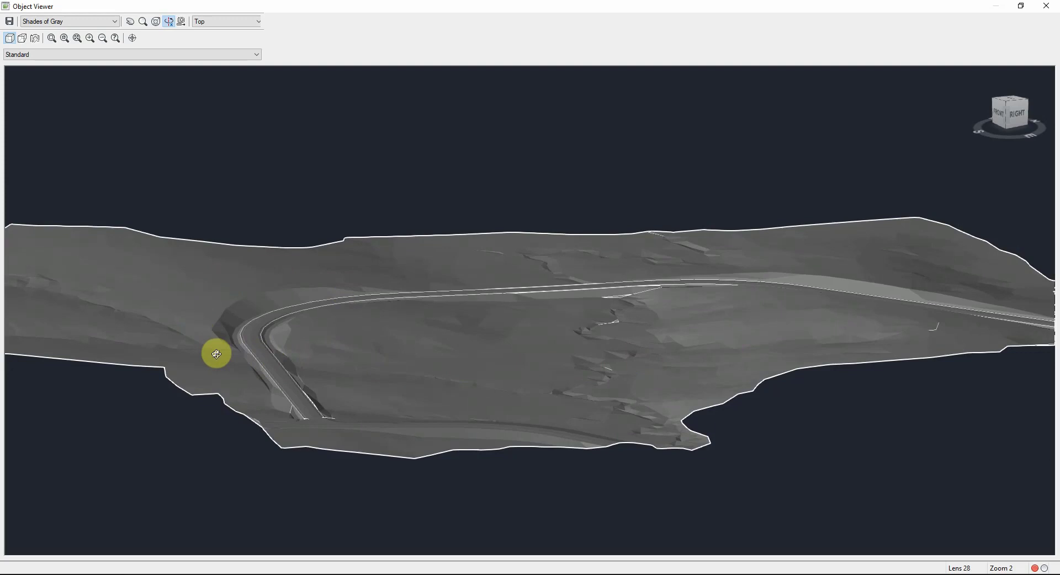
left_click_drag(844, 329, 816, 329)
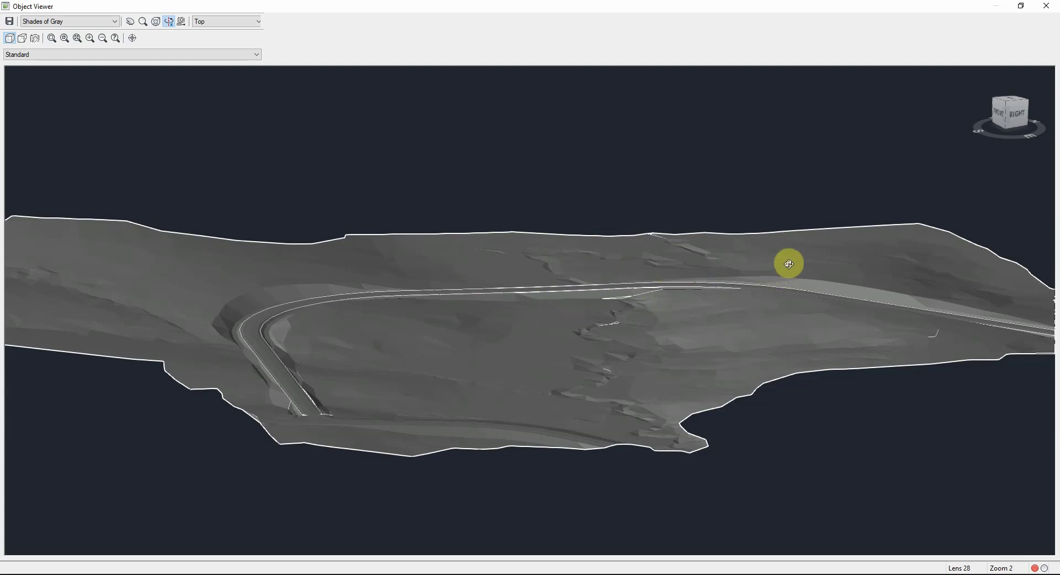
mouse_move(788, 263)
left_mouse_down()
mouse_move(794, 248)
mouse_move(798, 264)
left_mouse_up()
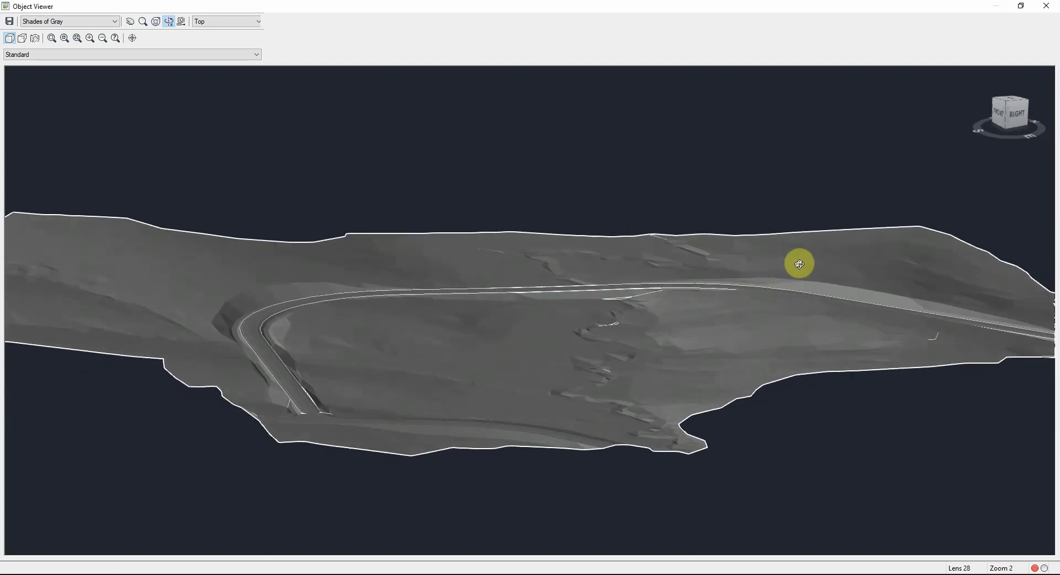
left_click_drag(342, 359, 296, 364)
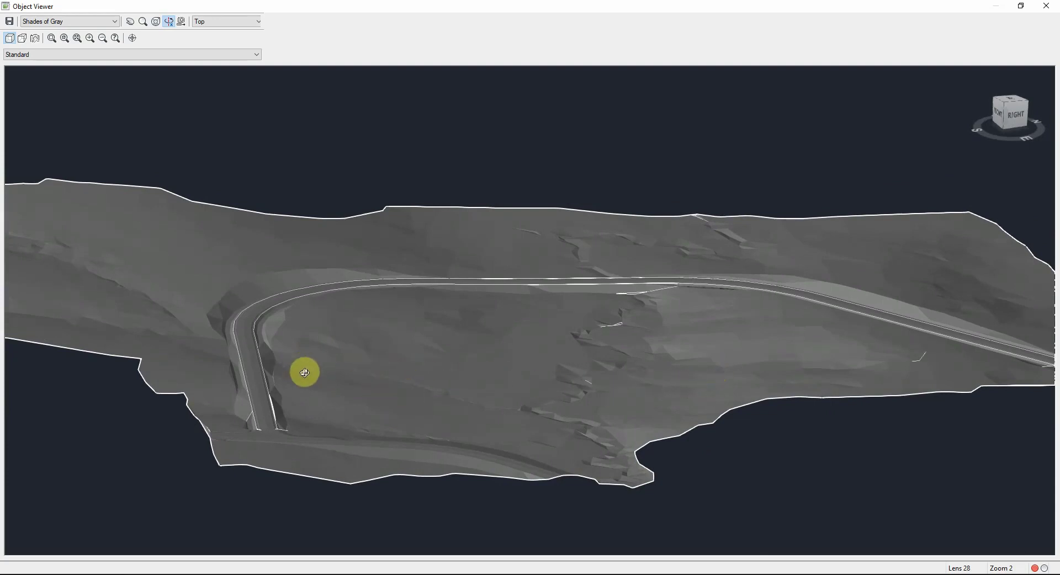
left_click_drag(303, 369, 314, 388)
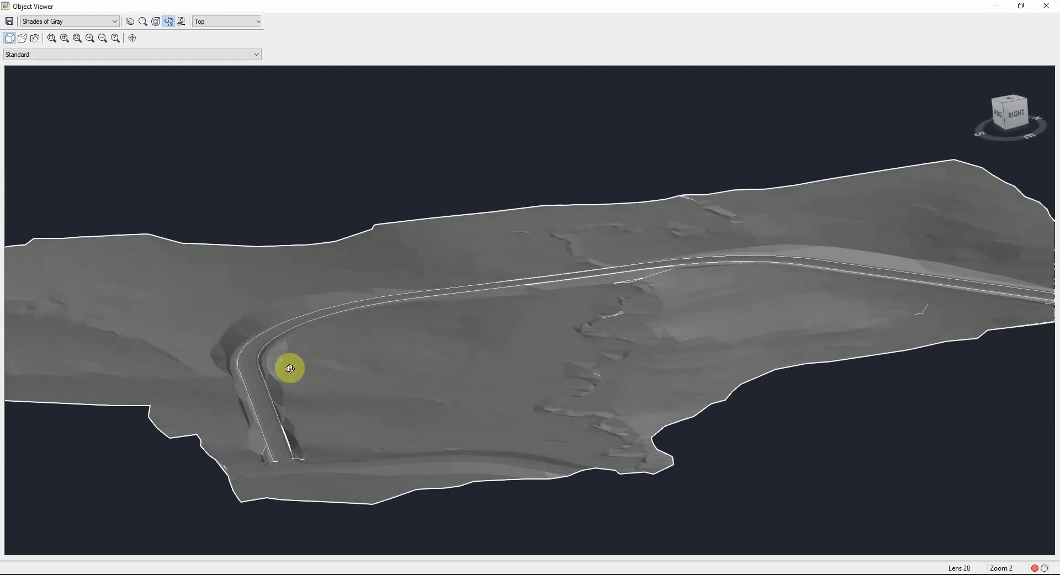
left_click_drag(679, 341, 683, 352)
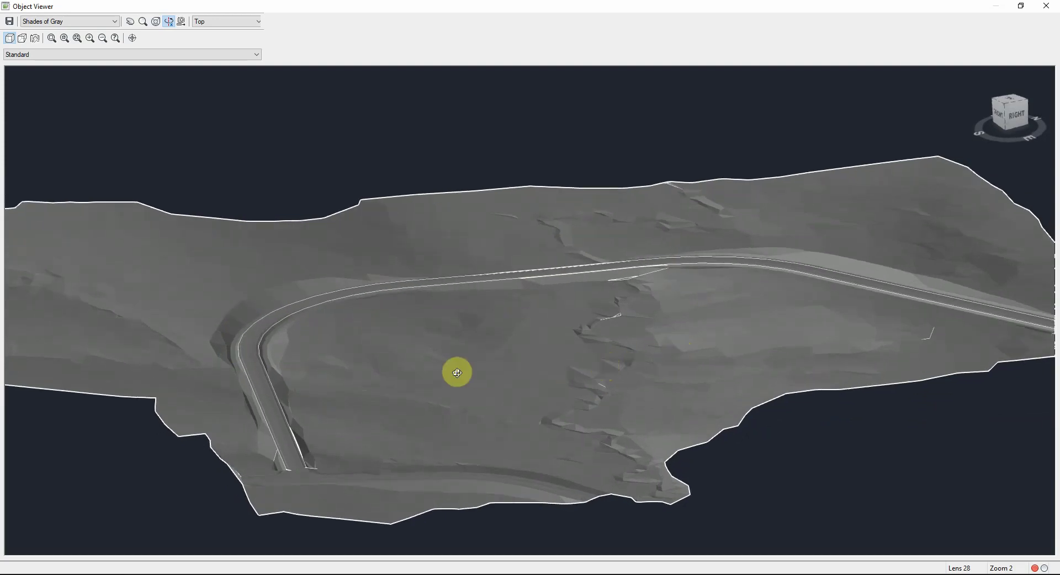
Step: Inspect the whole surface from the front and the lower road end up close, and close the Object Viewer
left_click_drag(457, 372, 719, 264)
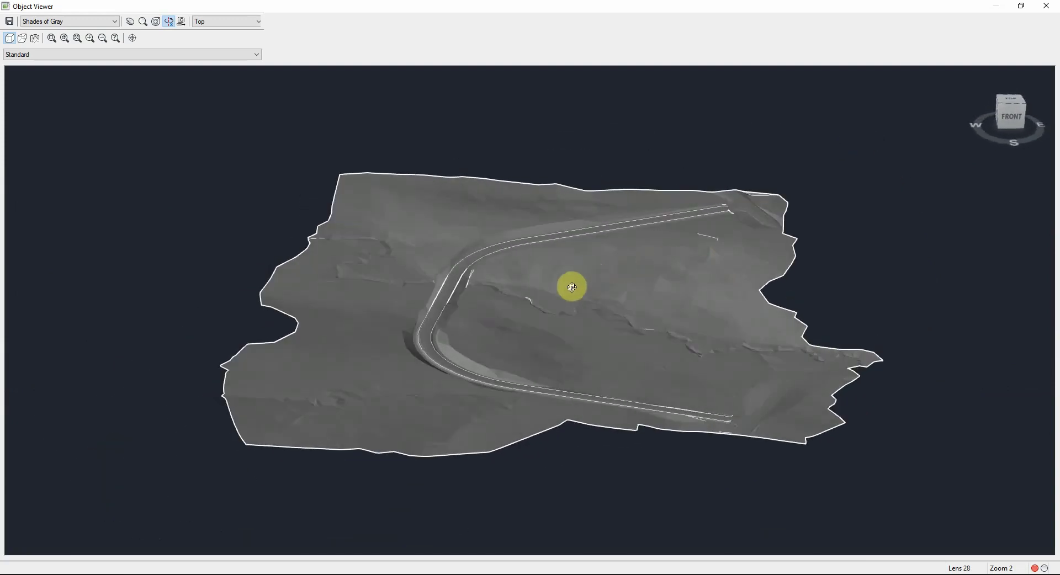
left_click_drag(570, 286, 565, 321)
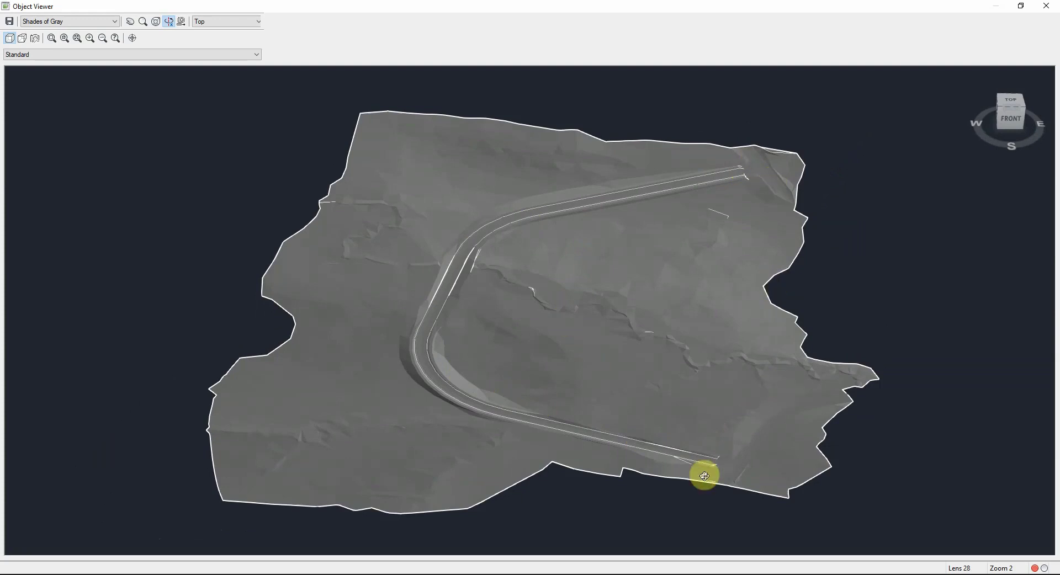
scroll(729, 473, "up", 5)
scroll(717, 456, "down", 3)
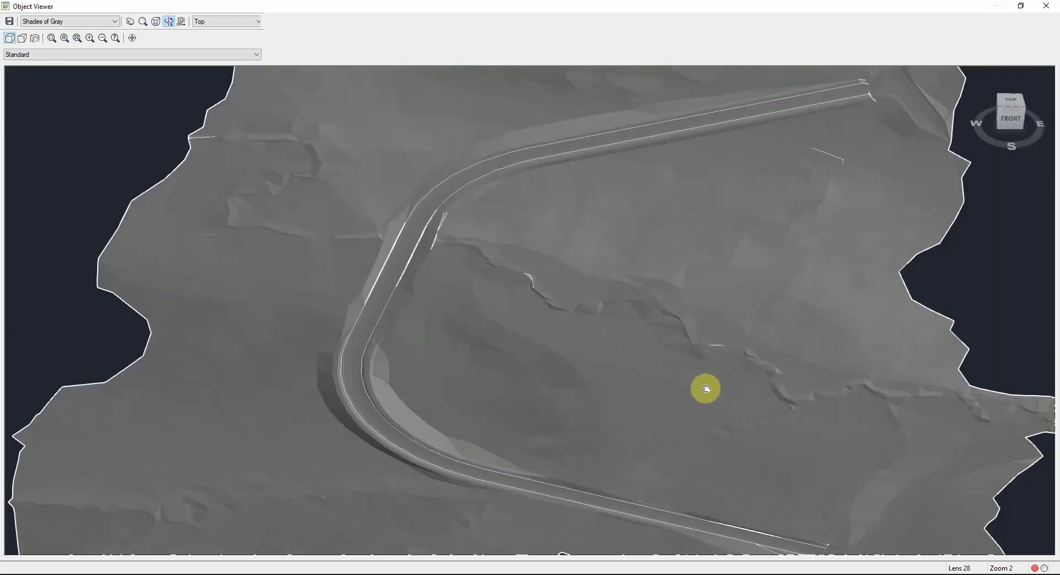
middle_click_drag(703, 386, 554, 260)
middle_click_drag(761, 438, 653, 370)
scroll(739, 431, "up", 2)
scroll(690, 436, "up", 3)
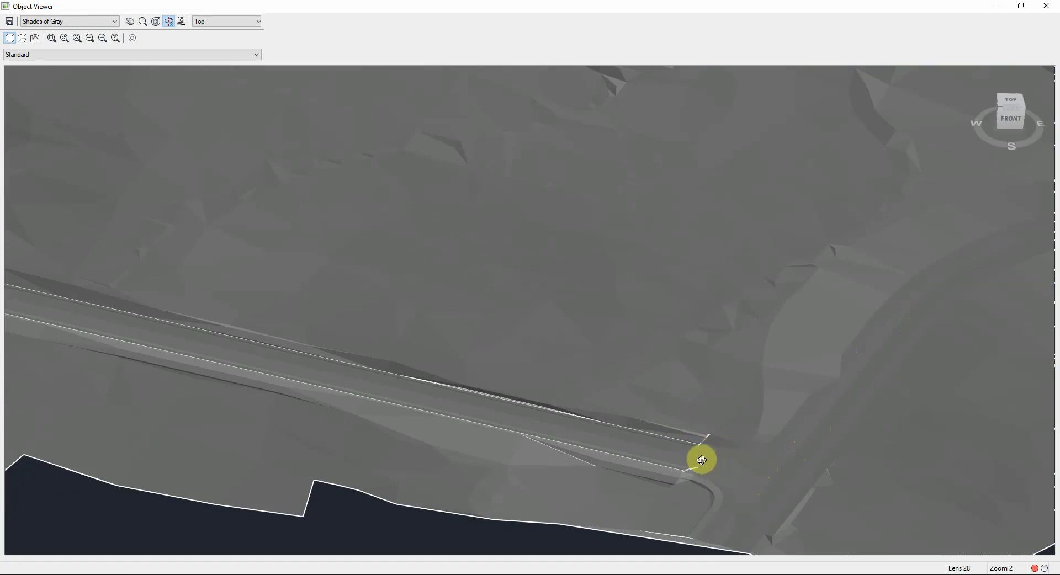
scroll(701, 460, "down", 4)
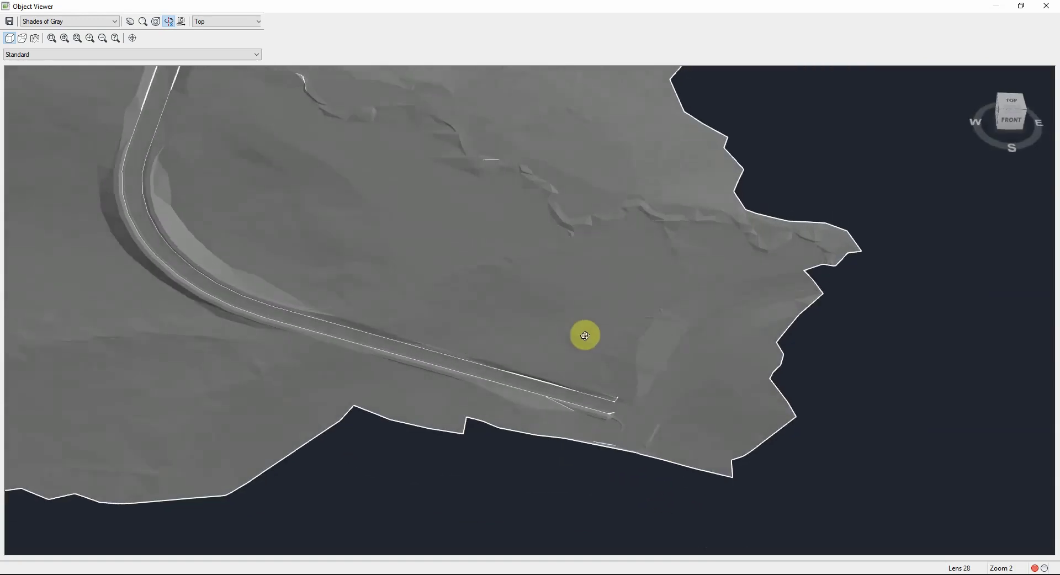
scroll(585, 335, "down", 5)
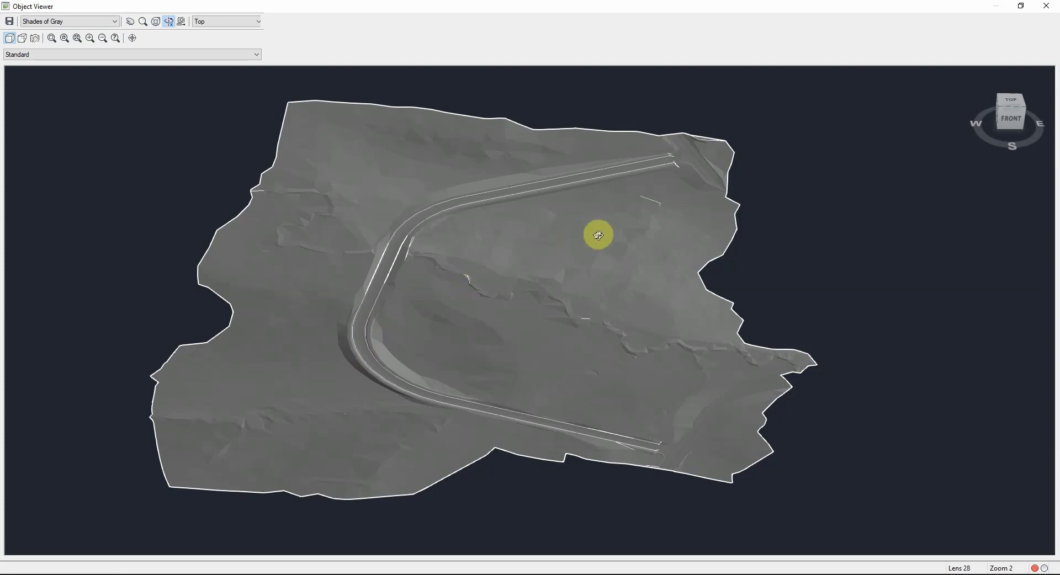
left_click(1044, 7)
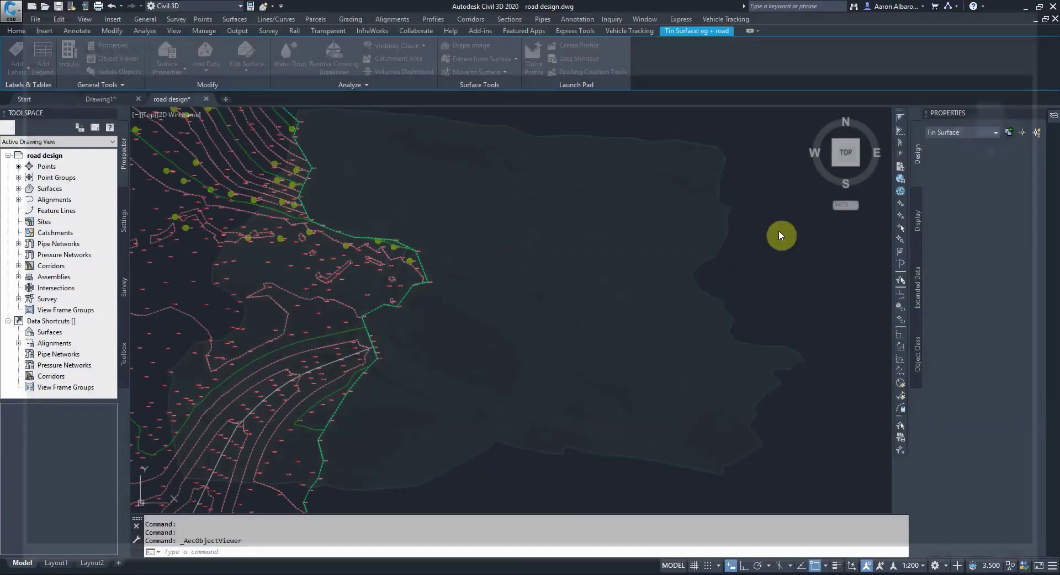